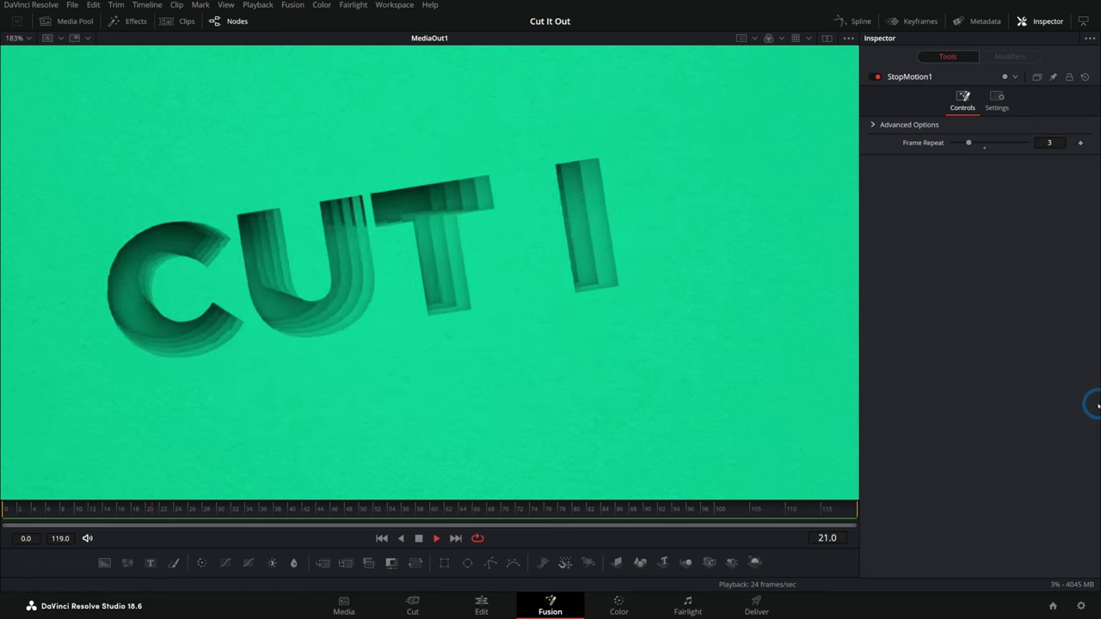
# - Try out the cut-out effect with the text "some text", and with the Bird_Logo node feeding Displace1 instead of the text
pyautogui.click(419, 538)
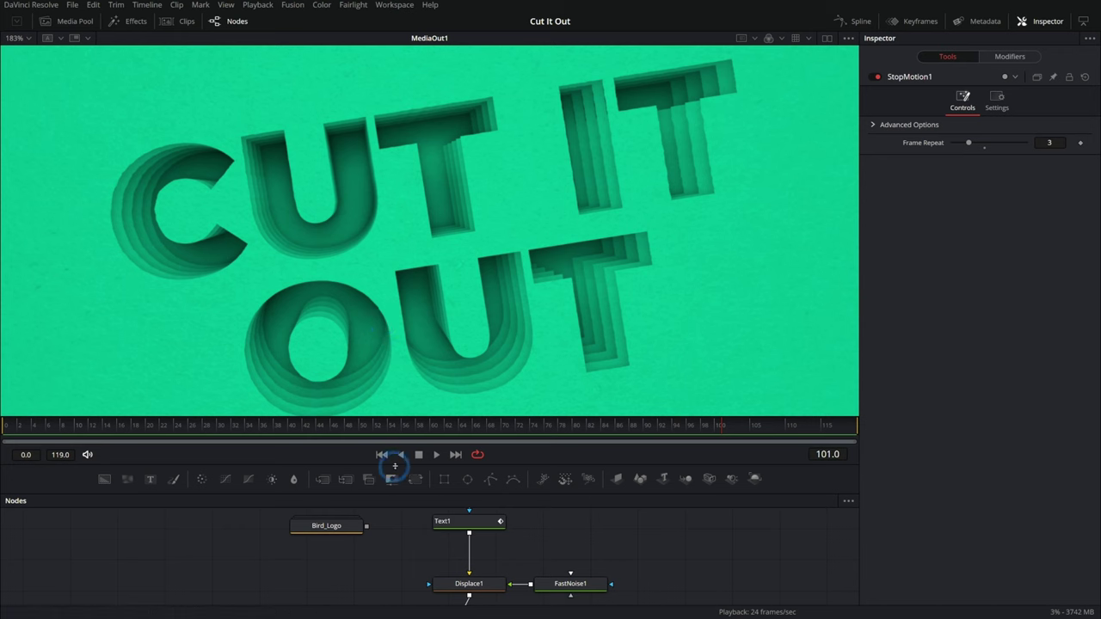
pyautogui.click(464, 521)
pyautogui.click(969, 190)
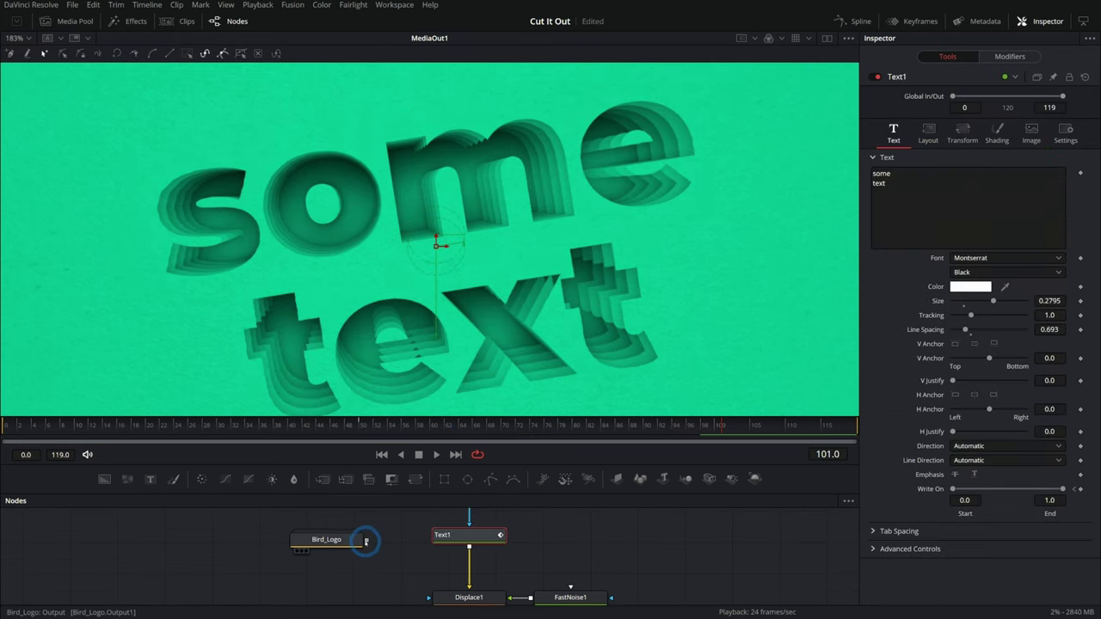
pyautogui.moveTo(366, 539); pyautogui.dragTo(472, 587)
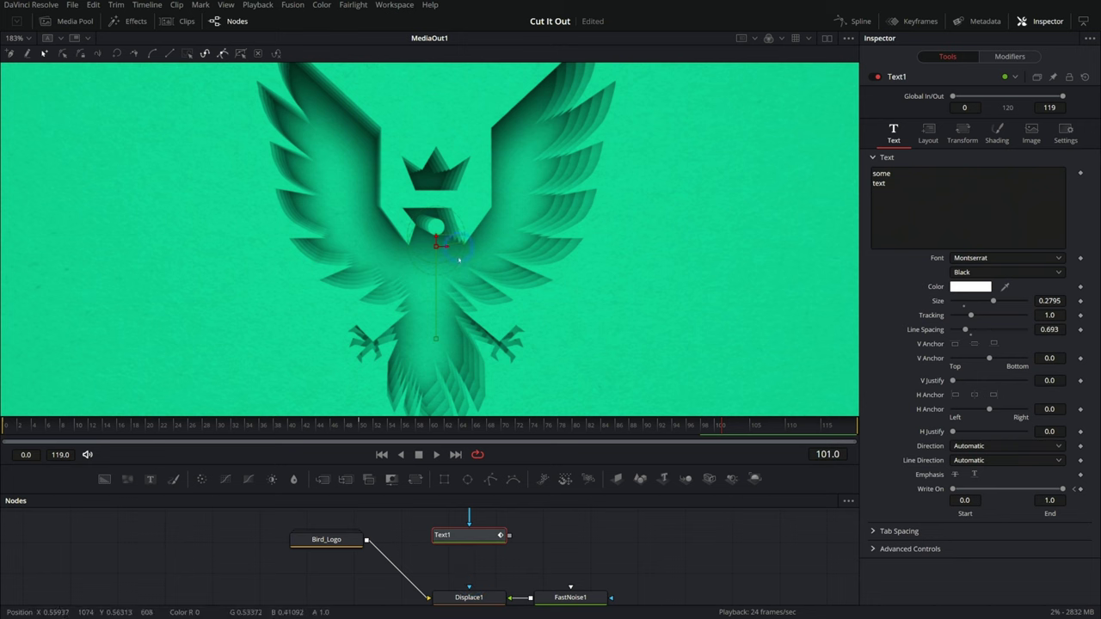
pyautogui.moveTo(441, 424); pyautogui.dragTo(626, 410)
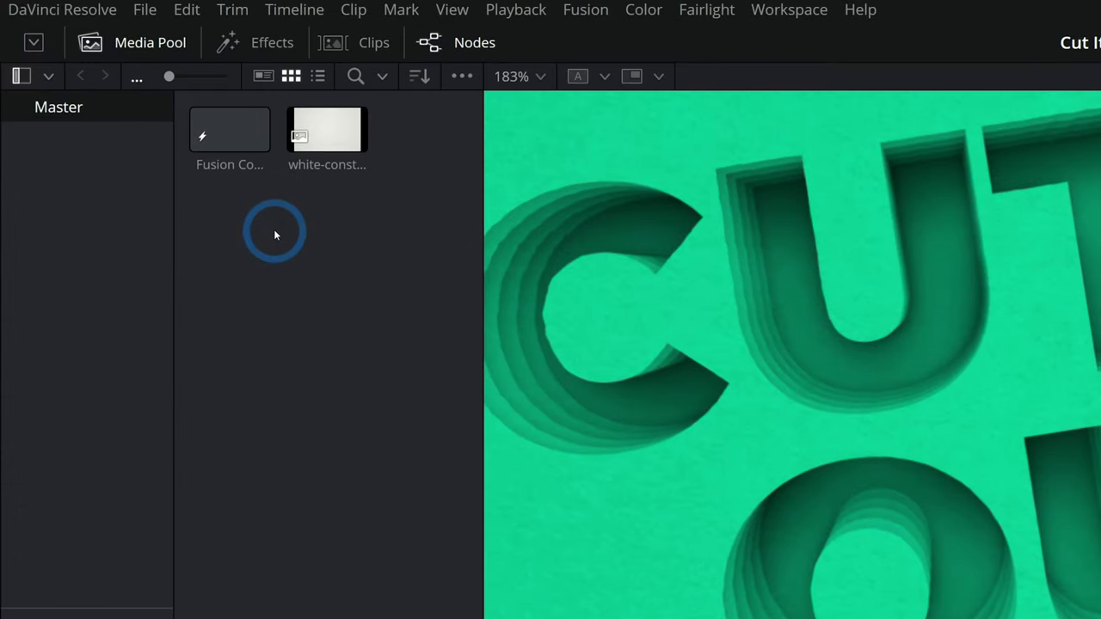
# - Create a new Fusion composition named Stencil in the Master bin and close the media pool
pyautogui.rightClick(260, 221)
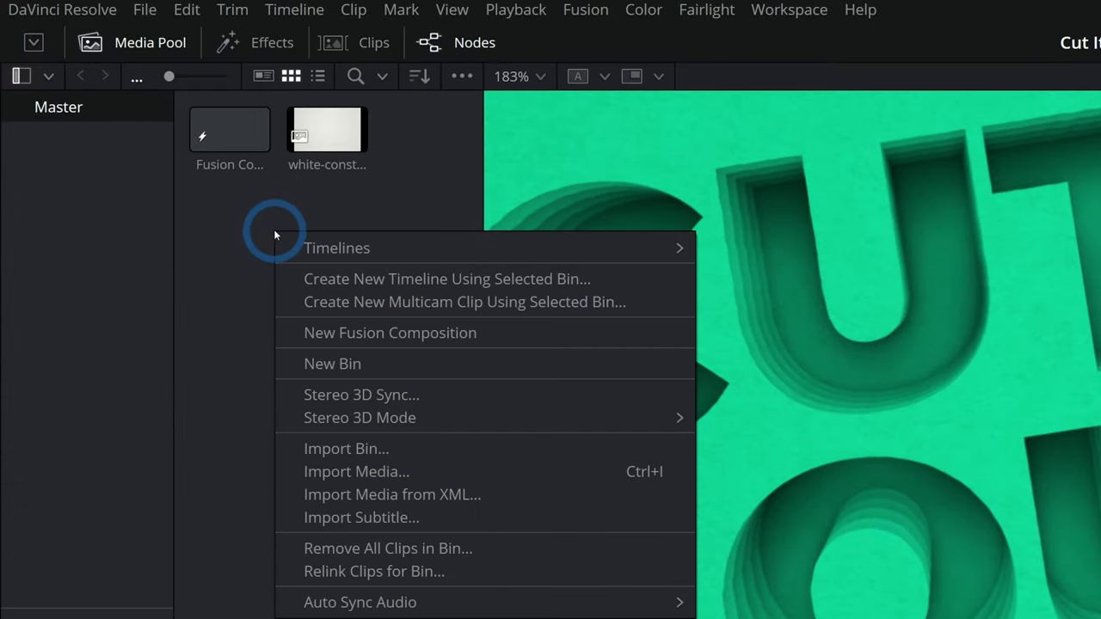
pyautogui.click(409, 340)
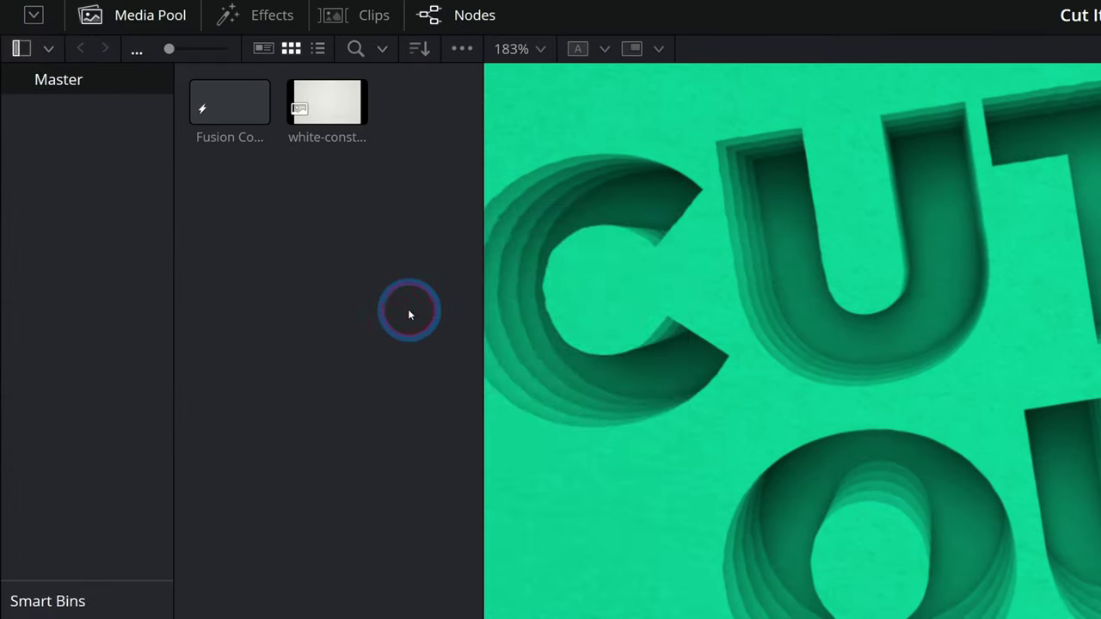
pyautogui.write('Stencil')
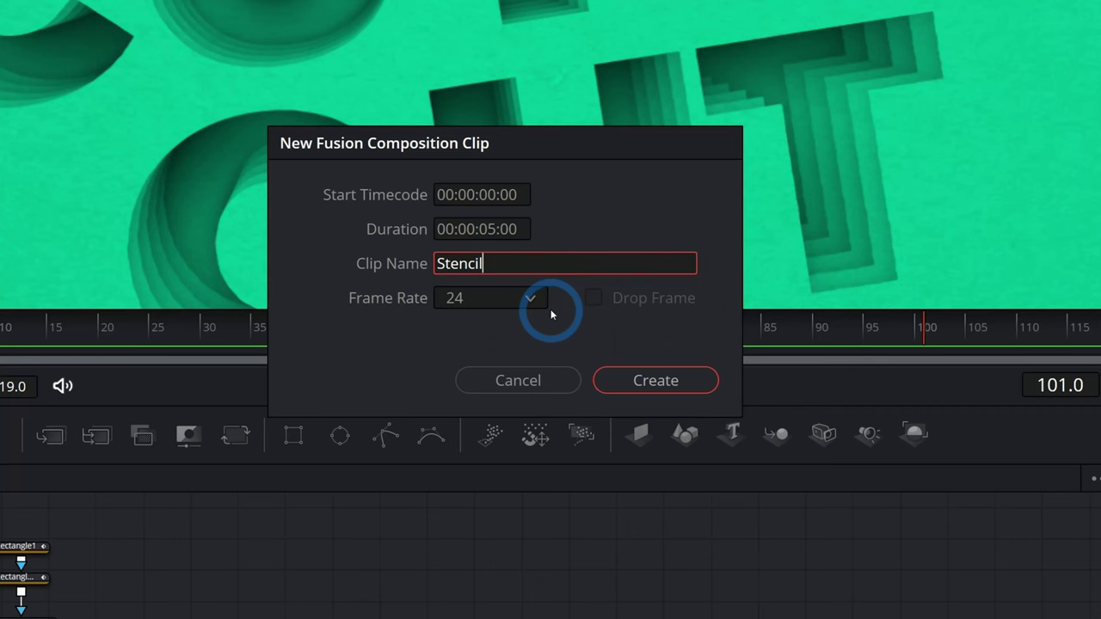
pyautogui.press('Return')
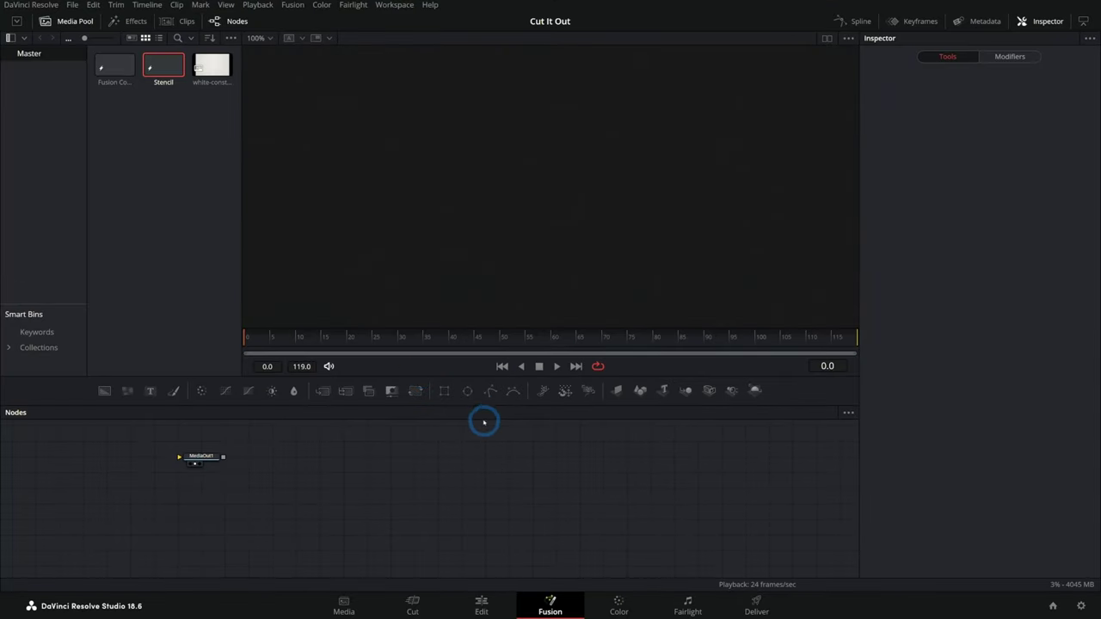
pyautogui.click(76, 22)
pyautogui.click(341, 433)
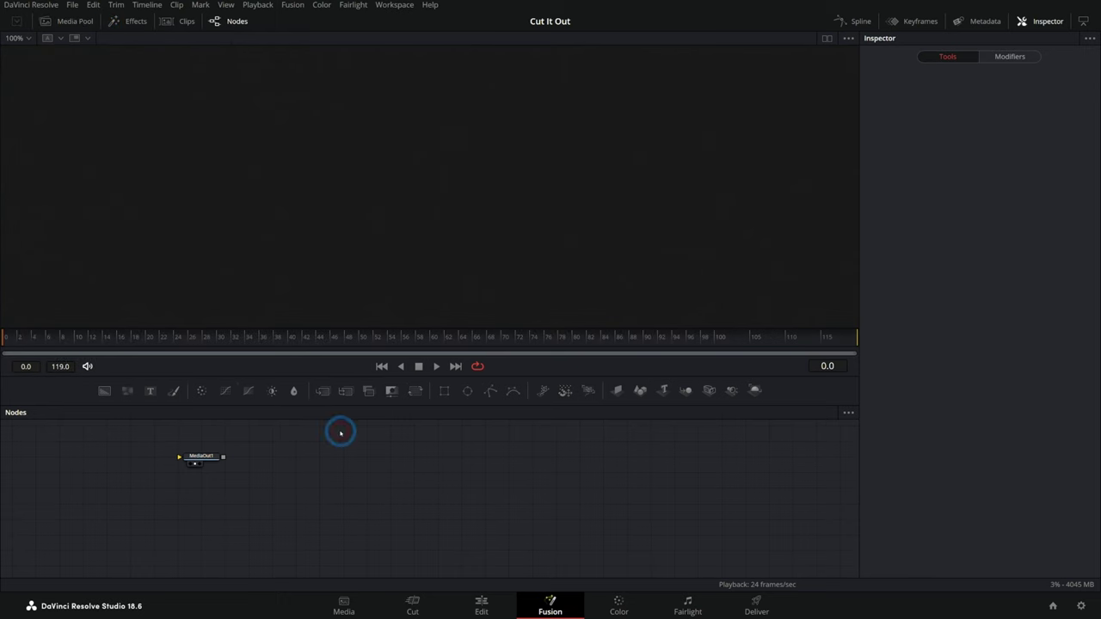
# - Feed a new Background node into MediaOut1 and colour it green with hue 0.464, saturation 0.892 and value 0.748
pyautogui.moveTo(104, 390); pyautogui.dragTo(688, 488)
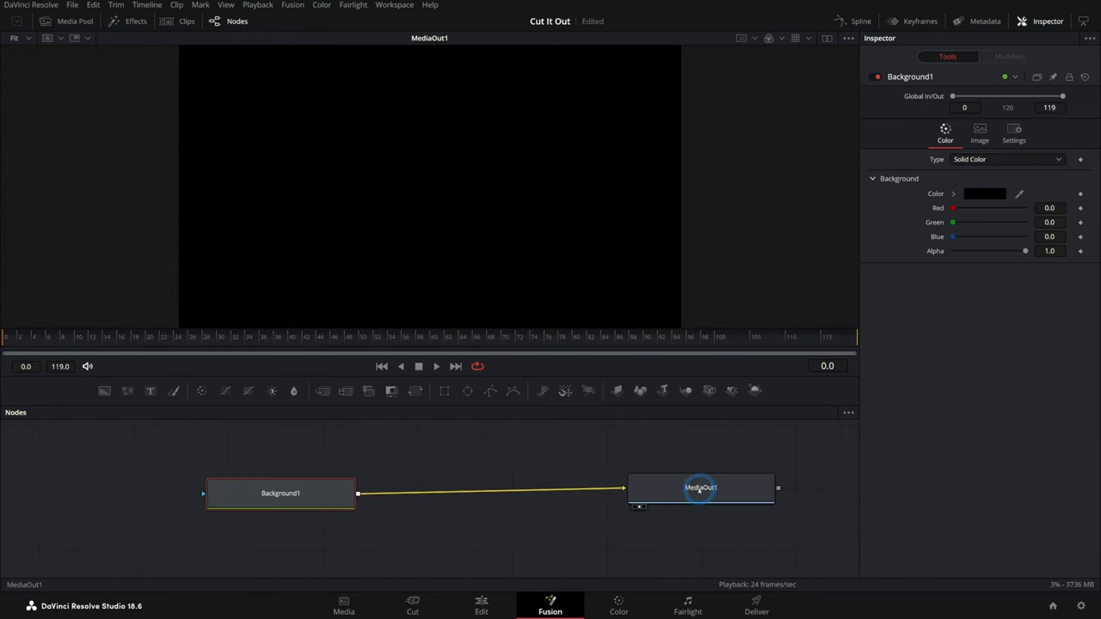
pyautogui.moveTo(700, 488); pyautogui.dragTo(680, 493)
pyautogui.click(952, 194)
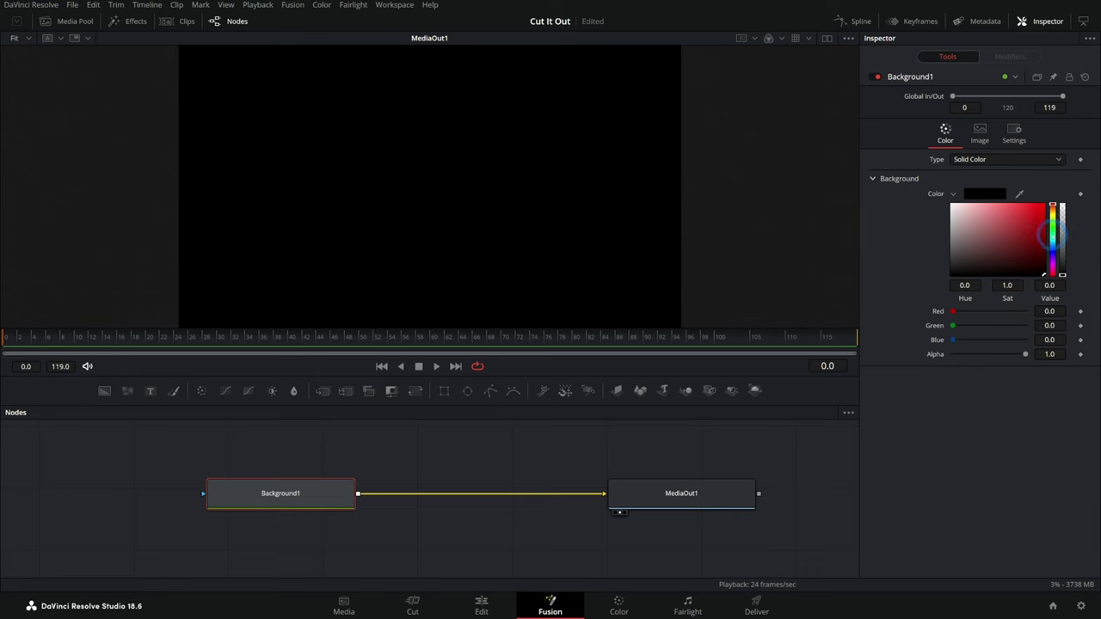
pyautogui.click(1051, 236)
pyautogui.click(1034, 222)
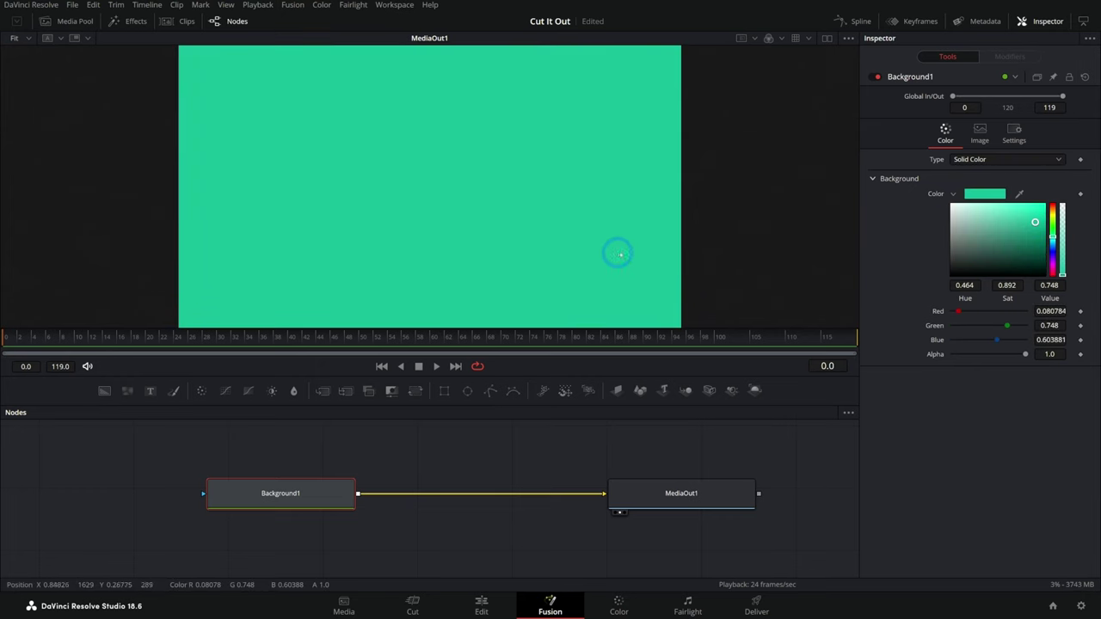
# - Hide the page navigation bar to gain room for the node graph
pyautogui.moveTo(546, 444); pyautogui.dragTo(536, 477)
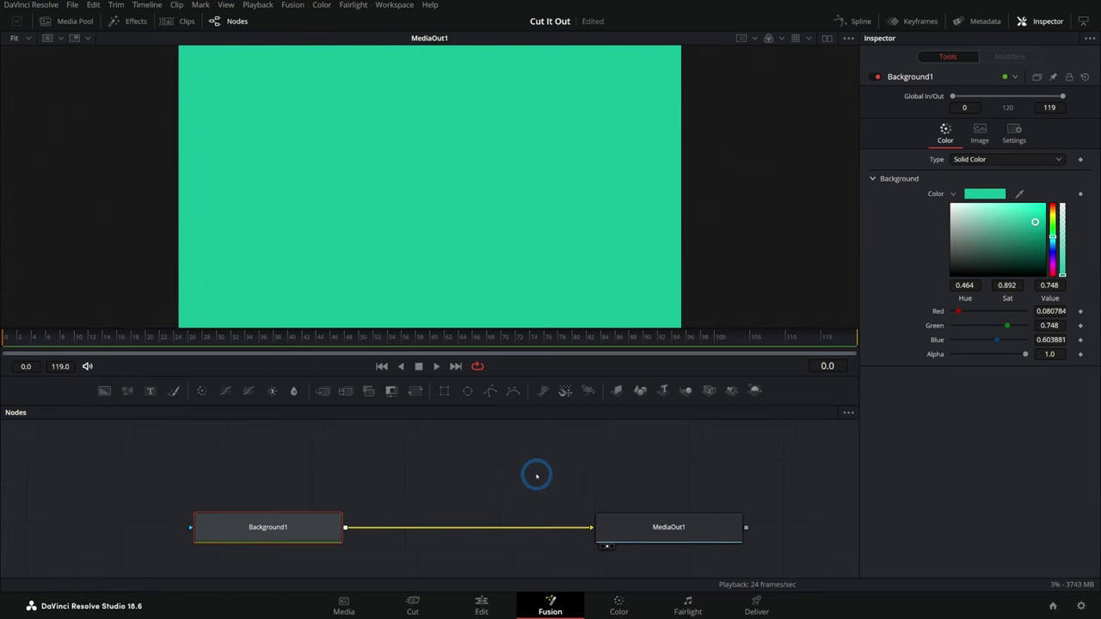
pyautogui.click(540, 467)
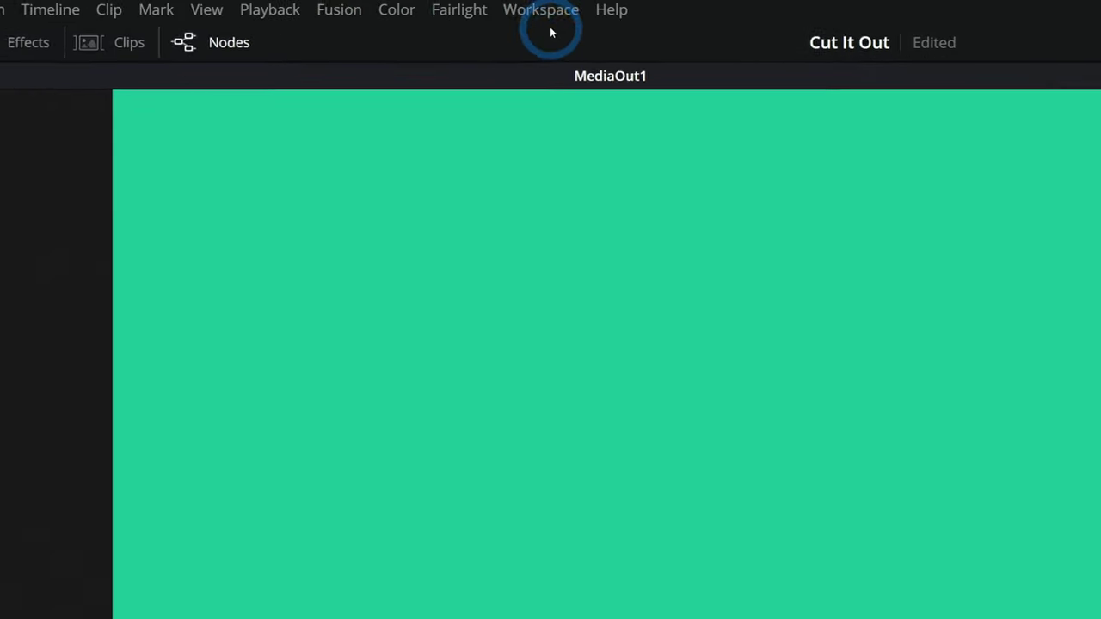
pyautogui.click(539, 11)
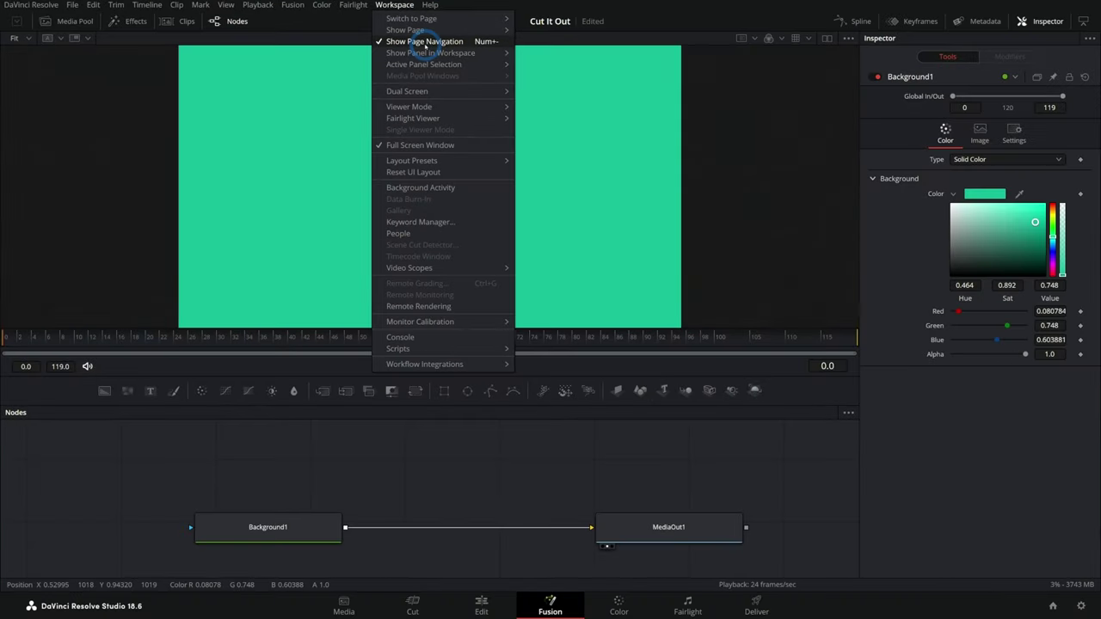
pyautogui.click(424, 42)
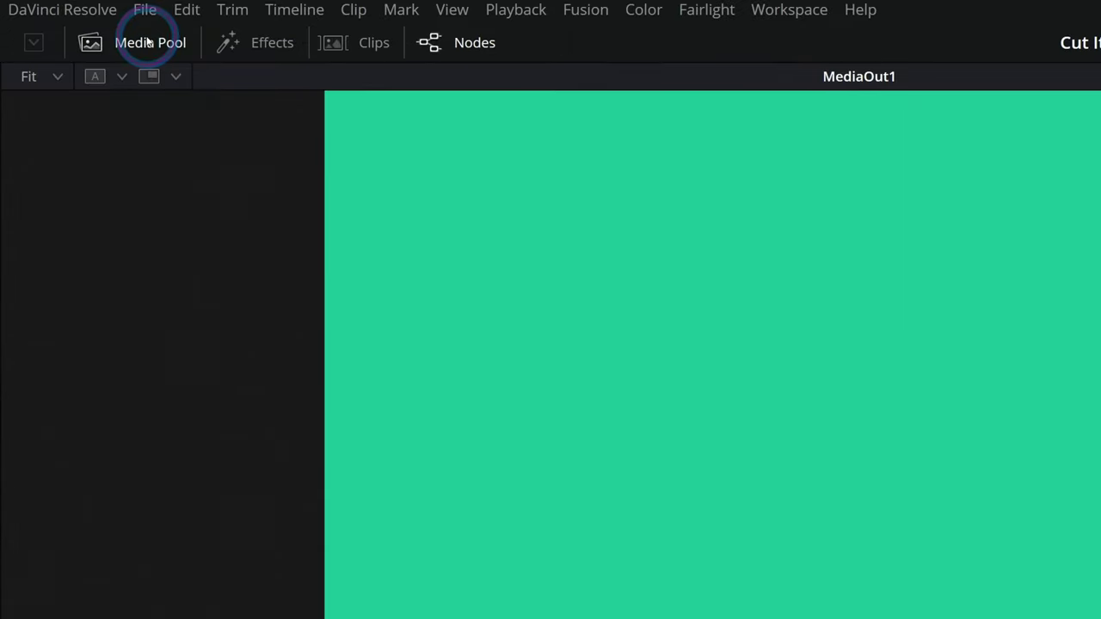
# - Add the white construction paper texture image to the composition and merge it over Background1
pyautogui.click(148, 42)
pyautogui.click(424, 139)
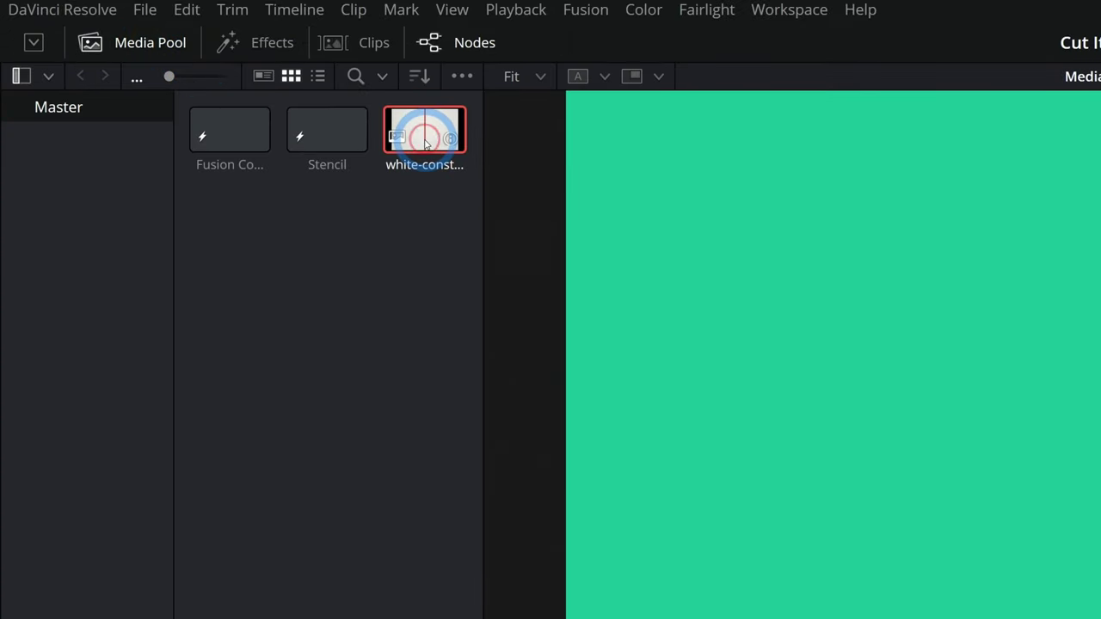
pyautogui.moveTo(424, 142); pyautogui.dragTo(377, 491)
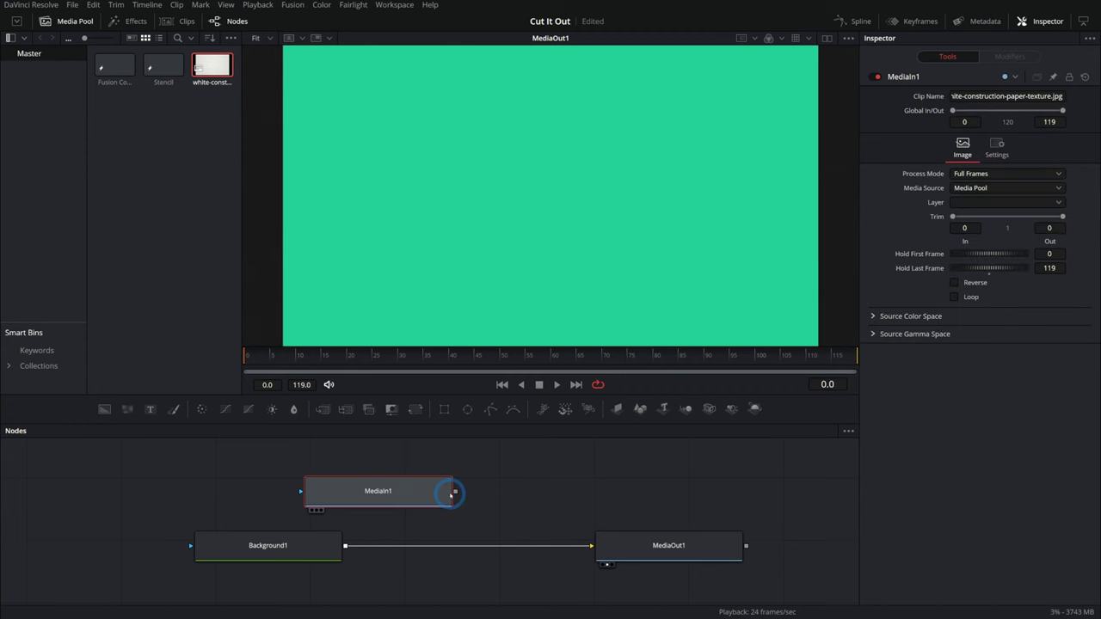
pyautogui.moveTo(456, 492); pyautogui.dragTo(346, 545)
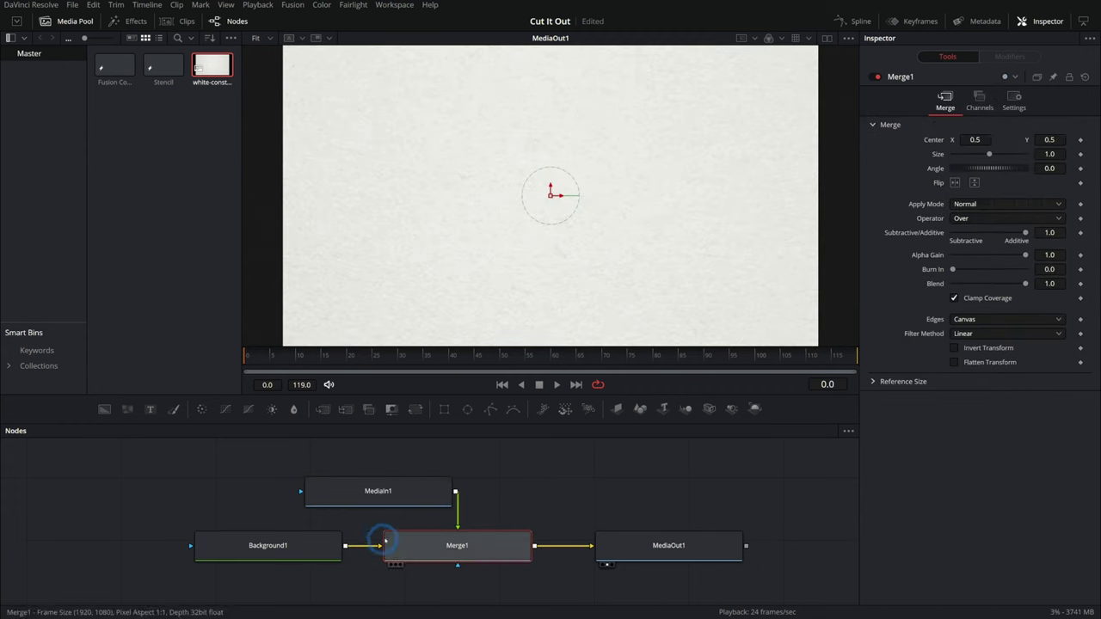
pyautogui.click(79, 25)
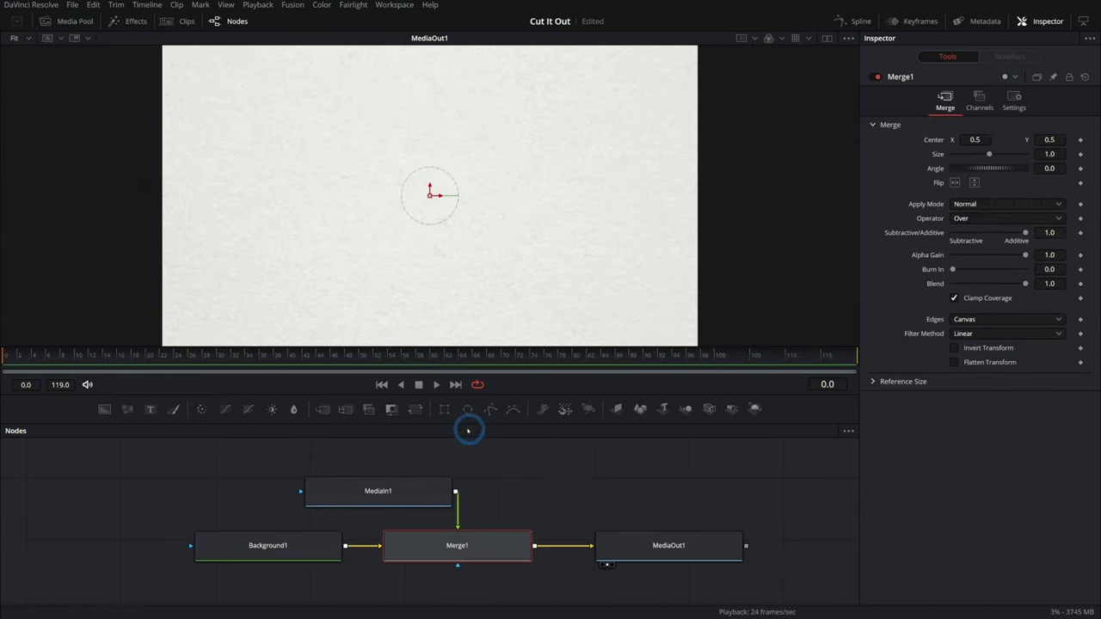
# - Align the paper texture node above Merge1 and set the merge's apply mode to Multiply
pyautogui.moveTo(435, 489); pyautogui.dragTo(514, 482)
pyautogui.click(496, 546)
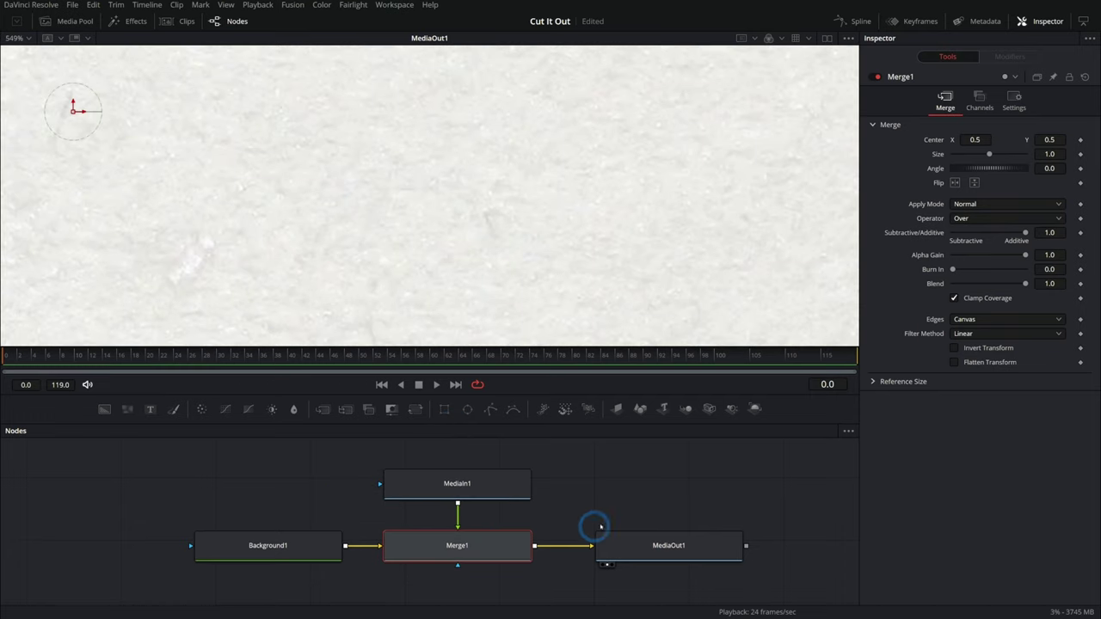
pyautogui.click(963, 204)
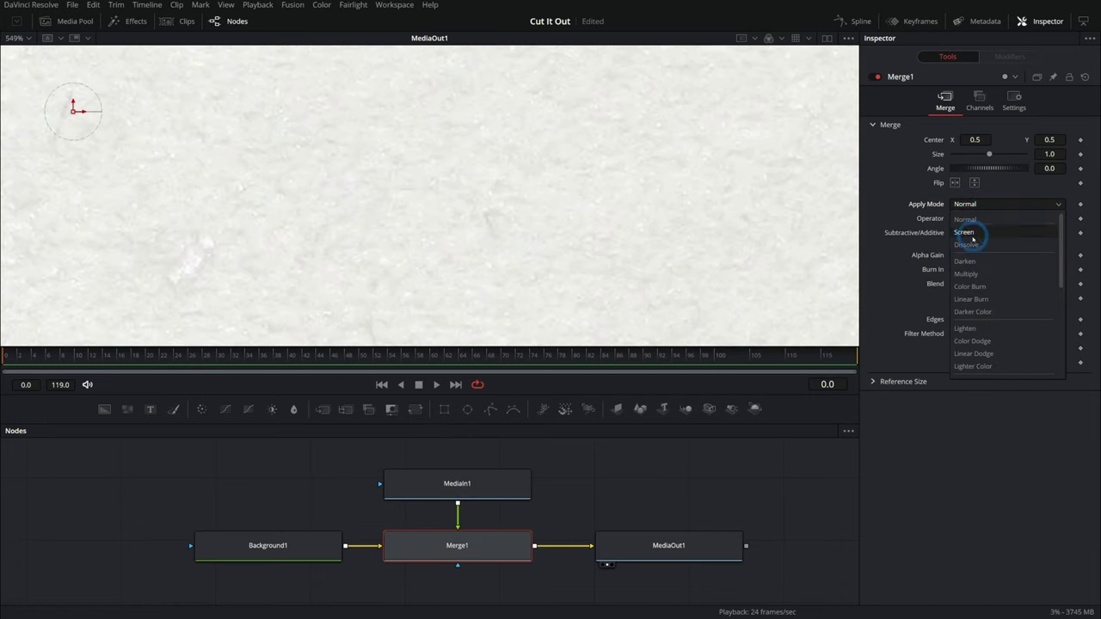
pyautogui.click(976, 273)
pyautogui.hotkey('ctrl', 'f')
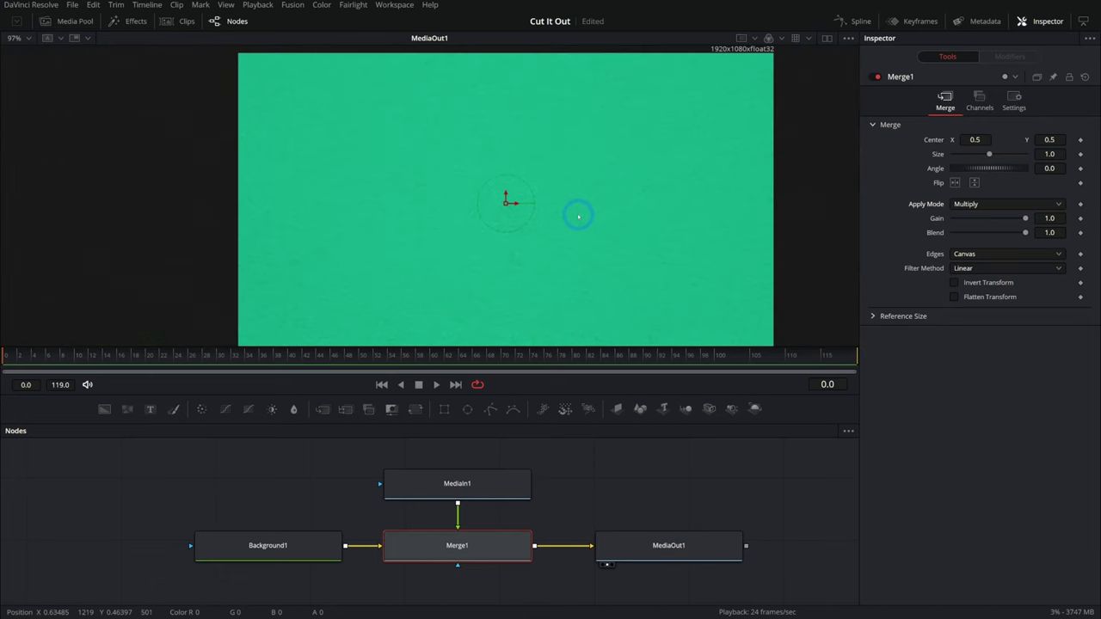
pyautogui.moveTo(626, 226); pyautogui.dragTo(560, 225)
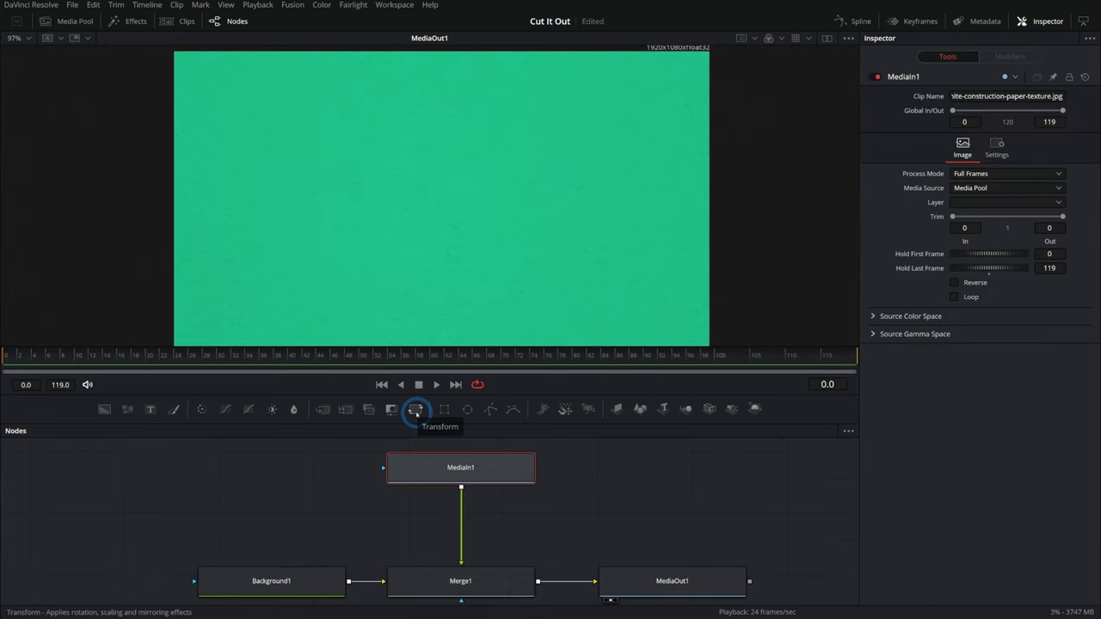
# - Insert a Transform with size 0.53 after the paper texture and move the texture and background nodes away from MediaOut1
pyautogui.click(416, 411)
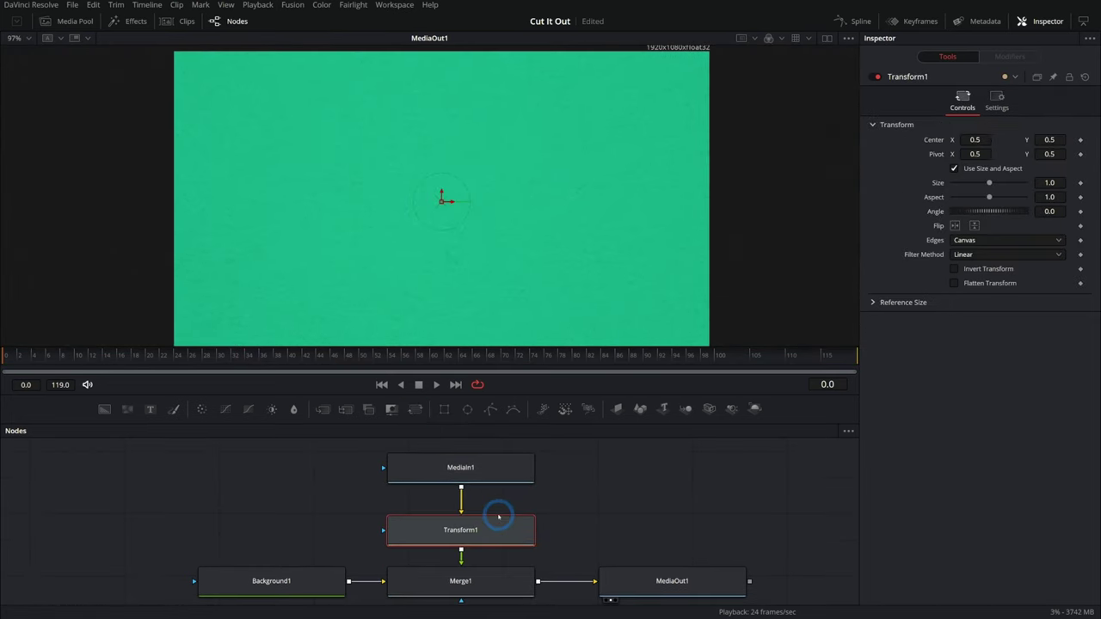
pyautogui.moveTo(989, 182); pyautogui.dragTo(971, 184)
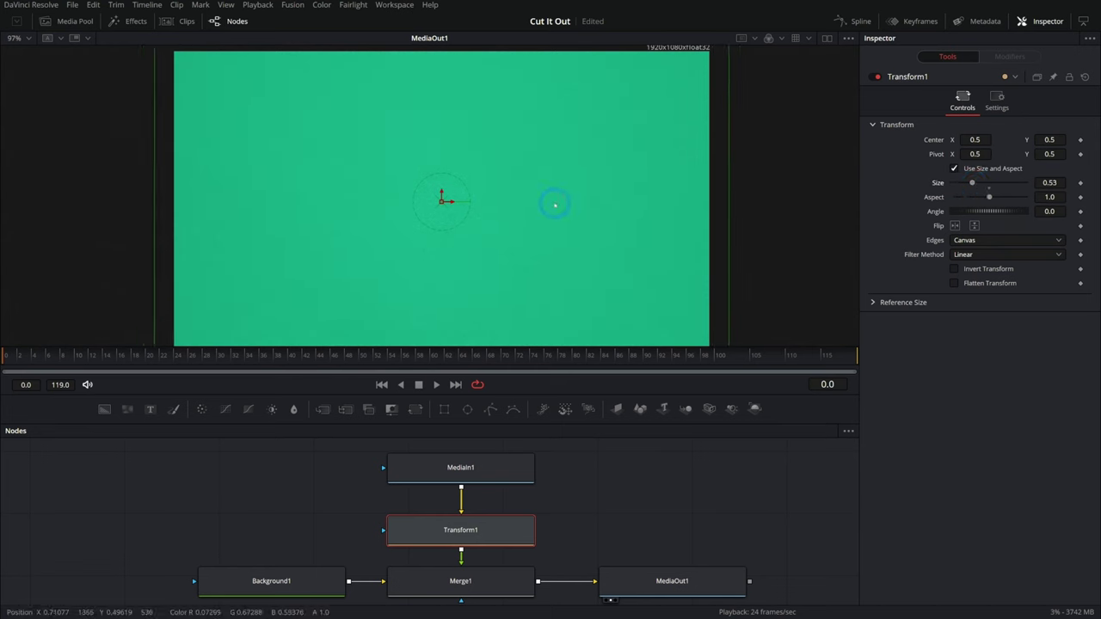
pyautogui.hotkey('ctrl', 'a')
pyautogui.moveTo(484, 579); pyautogui.dragTo(254, 579)
# - Rename the MediaIn1 node to Paper_Tex and the Background1 node to Color_BG
pyautogui.click(275, 482)
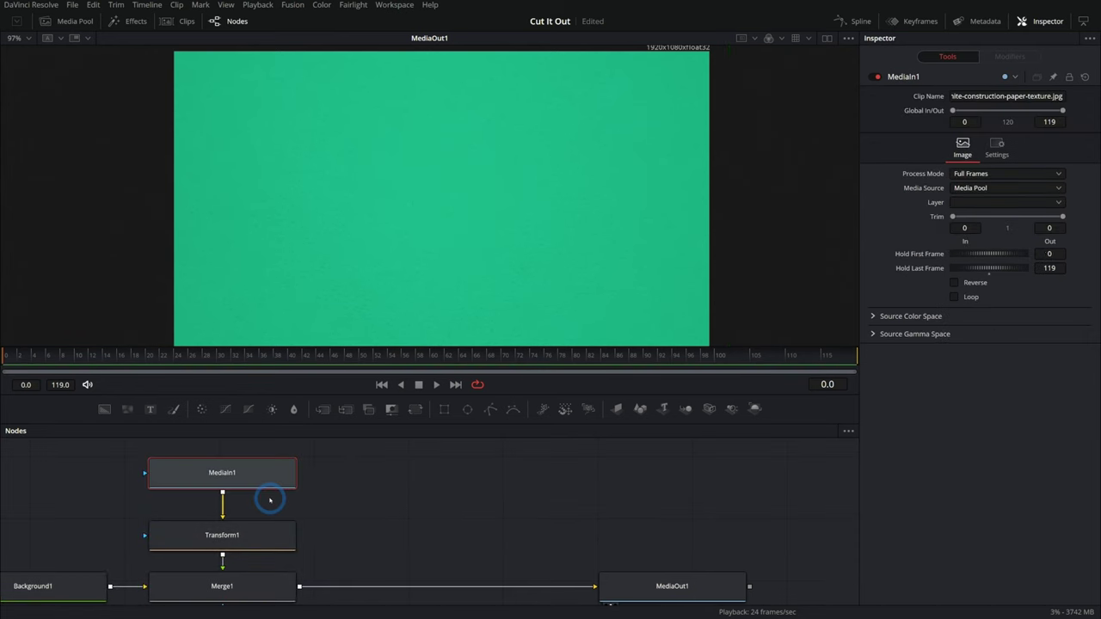
pyautogui.press('F2')
pyautogui.write('Paper_Tex')
pyautogui.press('Return')
pyautogui.click(154, 561)
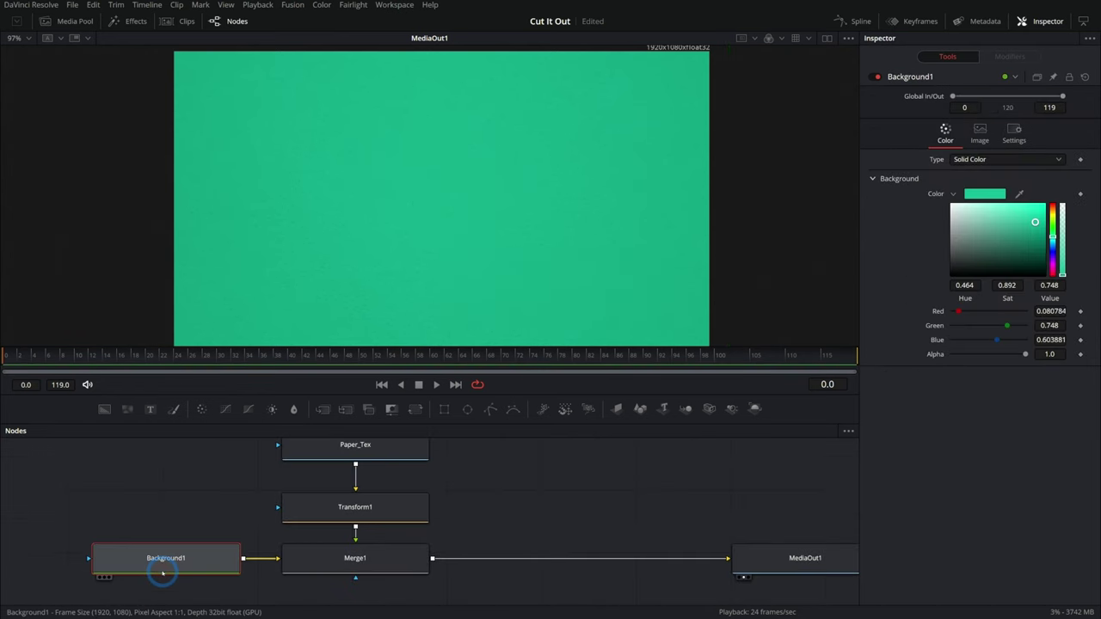
pyautogui.press('F2')
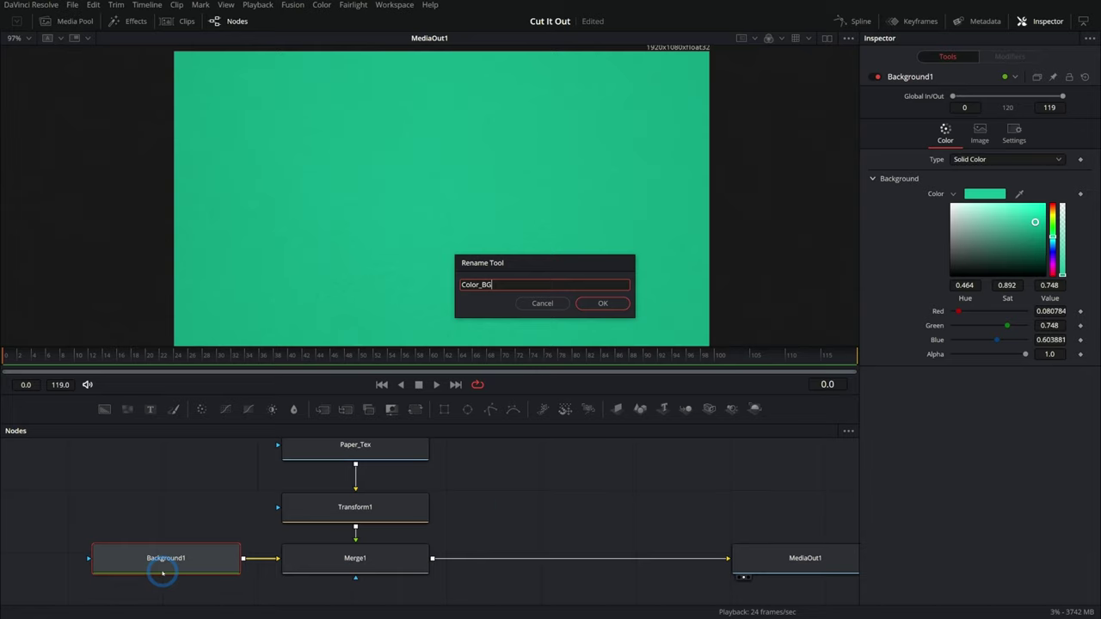
pyautogui.press('Return')
# - Add a Text node reading "CUT OUT" and merge it over the output of Merge1
pyautogui.moveTo(529, 500); pyautogui.dragTo(373, 516)
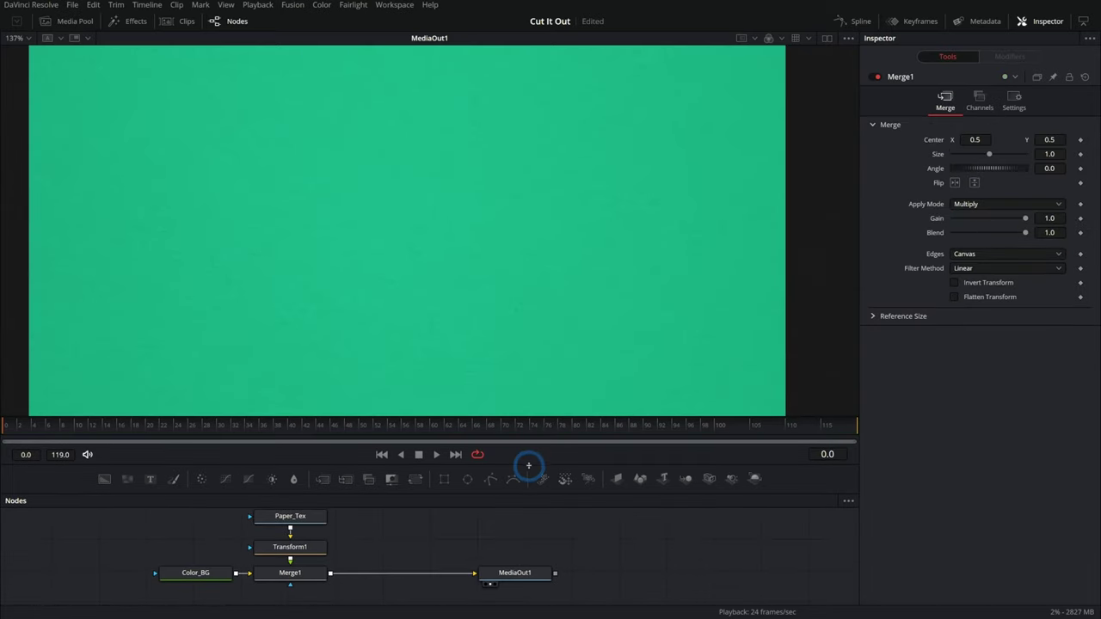
pyautogui.moveTo(528, 465); pyautogui.dragTo(526, 379)
pyautogui.moveTo(573, 449); pyautogui.dragTo(547, 507)
pyautogui.moveTo(499, 479); pyautogui.dragTo(490, 488)
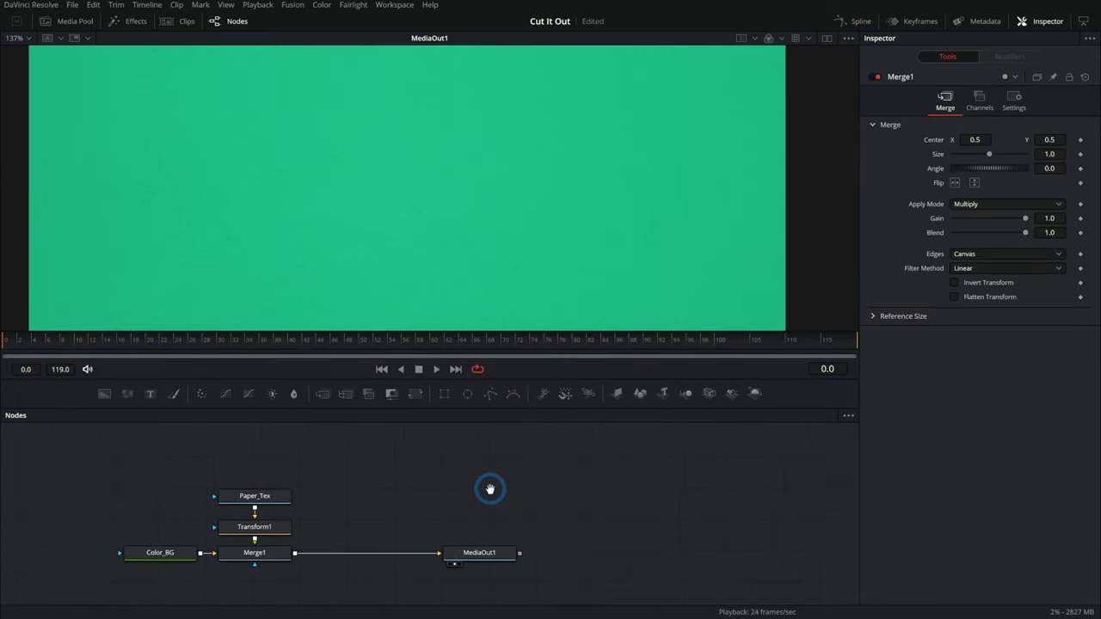
pyautogui.moveTo(150, 393); pyautogui.dragTo(365, 478)
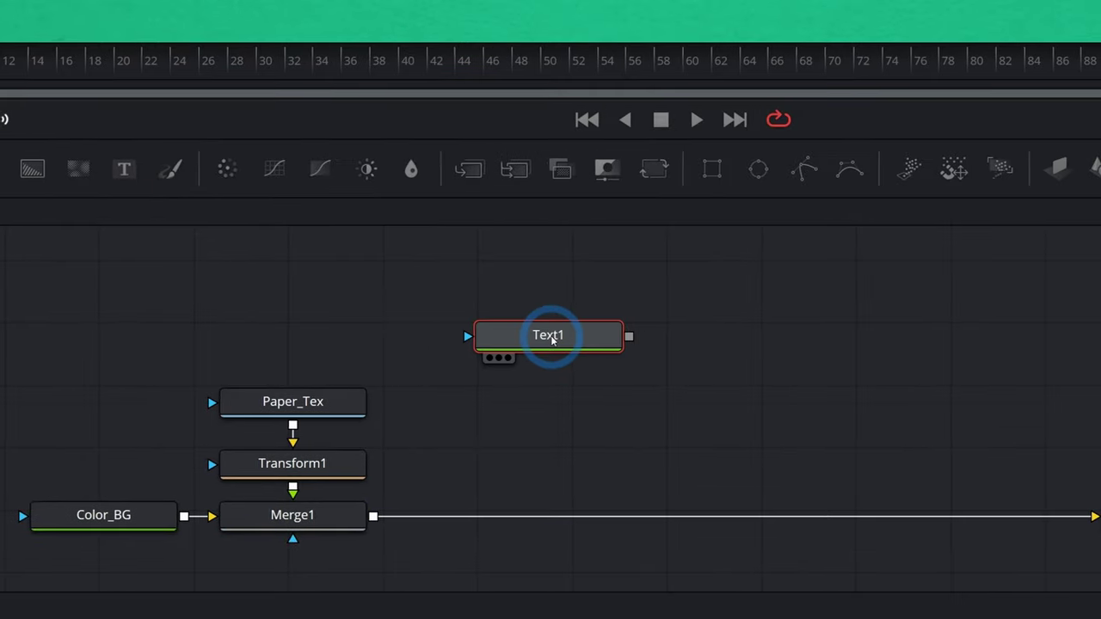
pyautogui.click(929, 190)
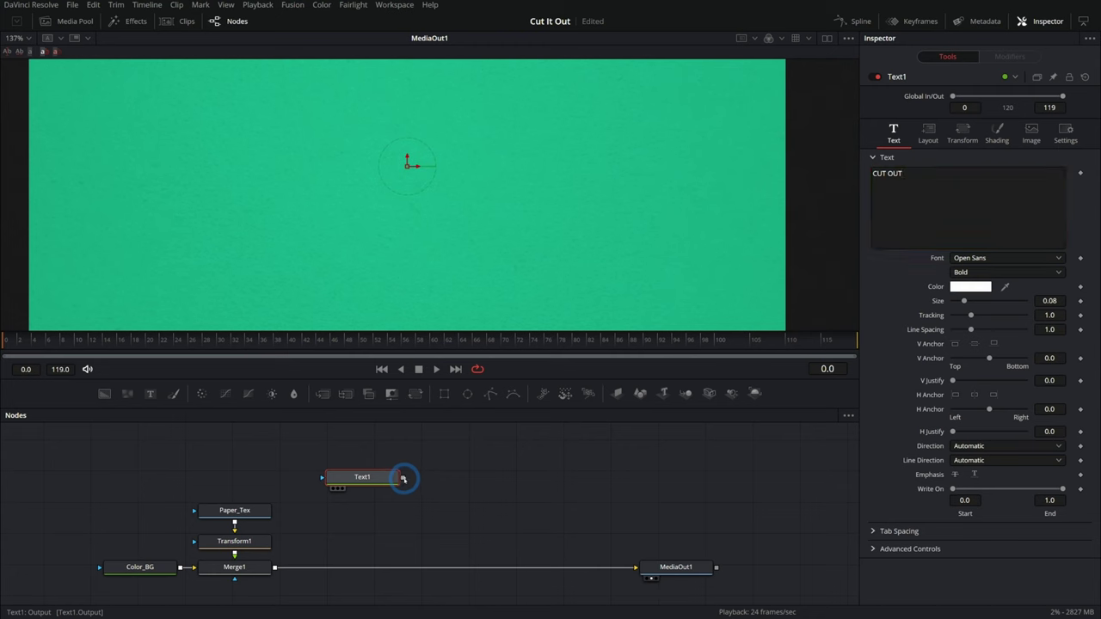
pyautogui.moveTo(403, 478); pyautogui.dragTo(274, 567)
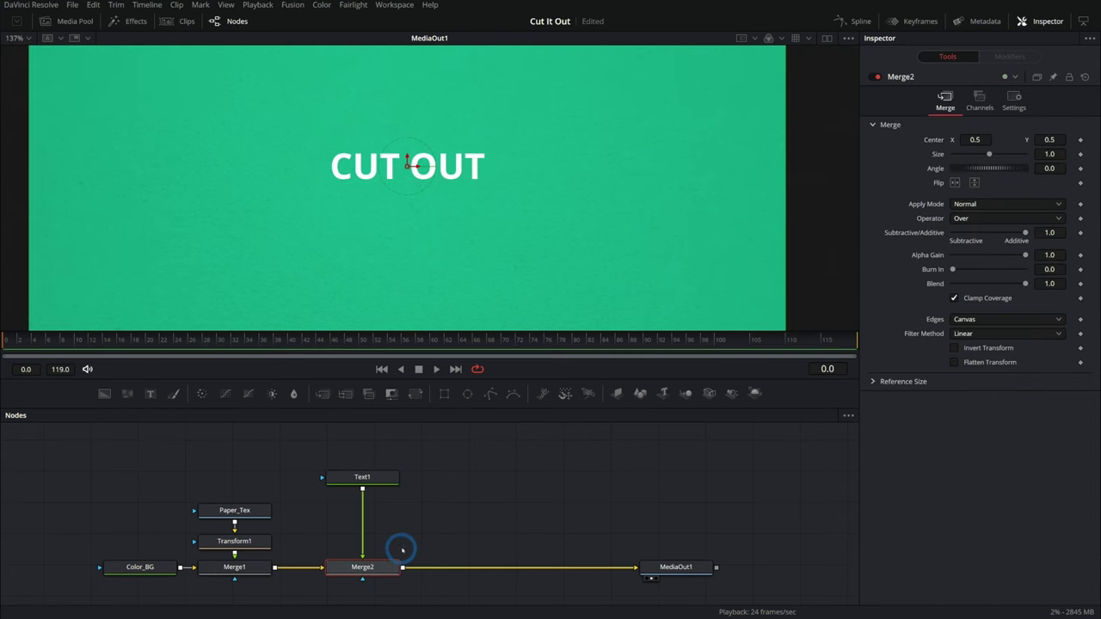
# - Set the font of the "CUT OUT" text to Montserrat
pyautogui.click(394, 477)
pyautogui.click(976, 258)
pyautogui.click(971, 324)
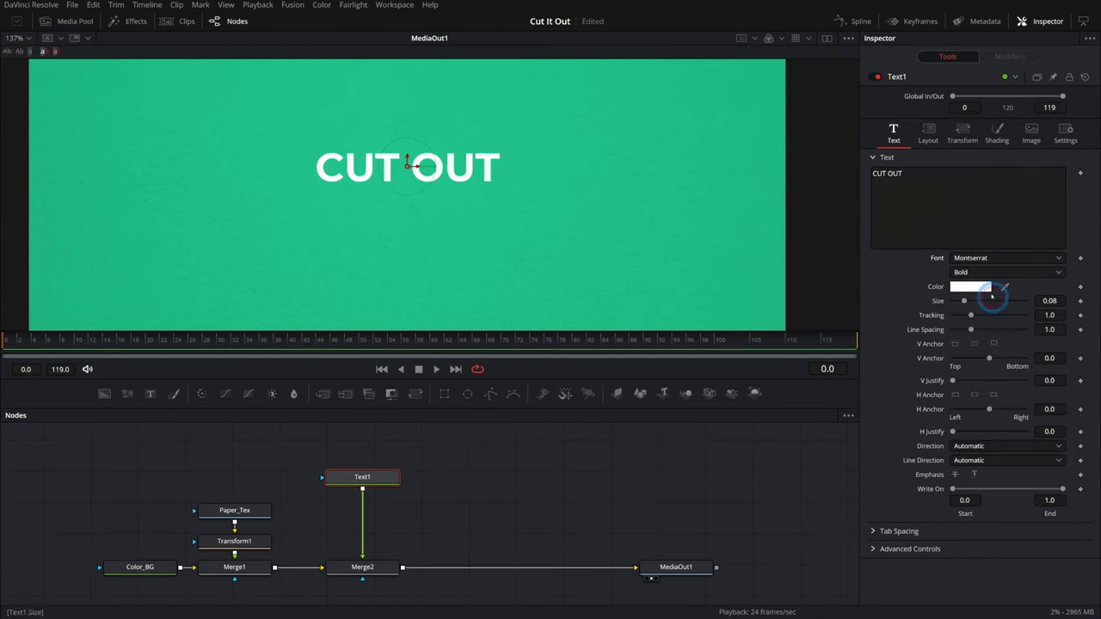
# - Set the "CUT OUT" text to the Black style with size 0.2205 and tracking 1.039
pyautogui.click(966, 272)
pyautogui.click(976, 387)
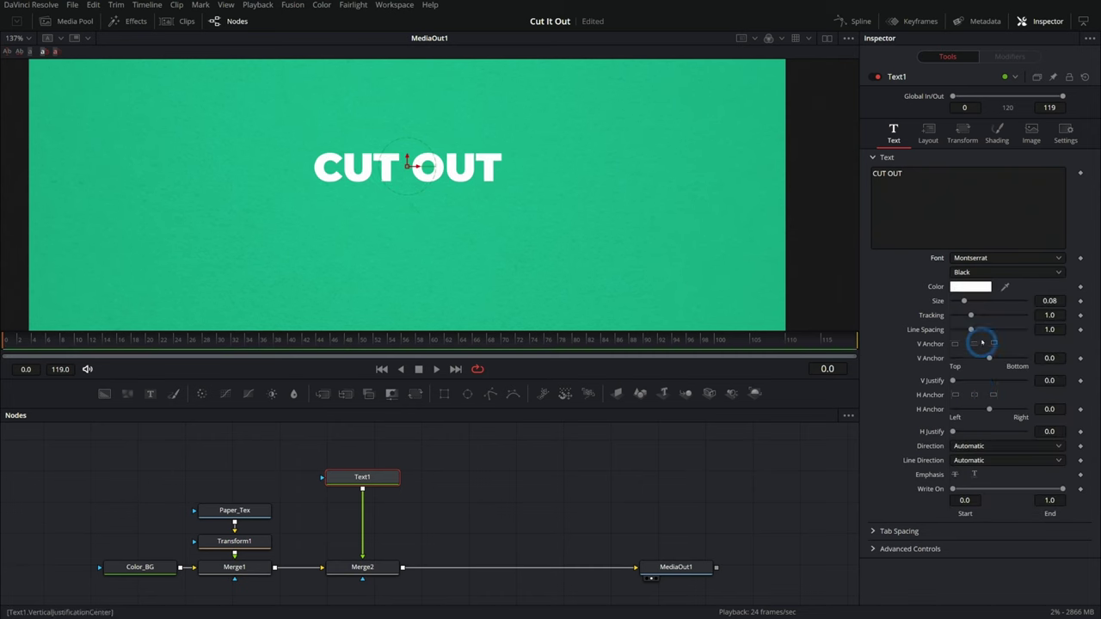
pyautogui.moveTo(969, 315); pyautogui.dragTo(984, 301)
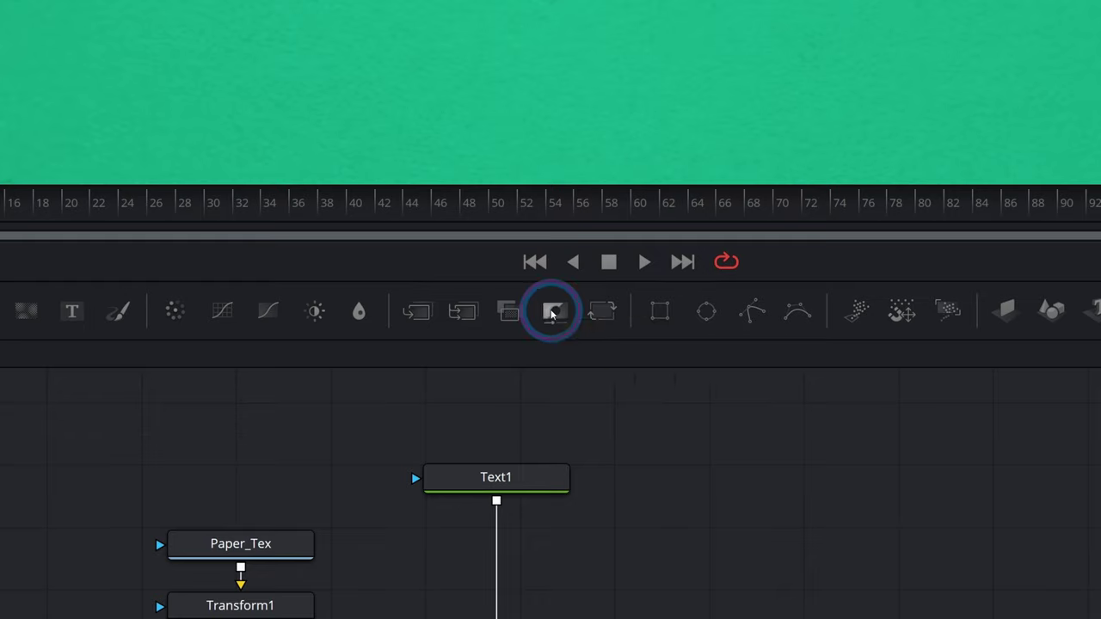
# - Replace Merge2 with a MatteControl node between Merge1 and MediaOut1, and connect Text1 to its green foreground input
pyautogui.moveTo(391, 393); pyautogui.dragTo(434, 453)
pyautogui.moveTo(555, 318); pyautogui.dragTo(600, 444)
pyautogui.click(457, 548)
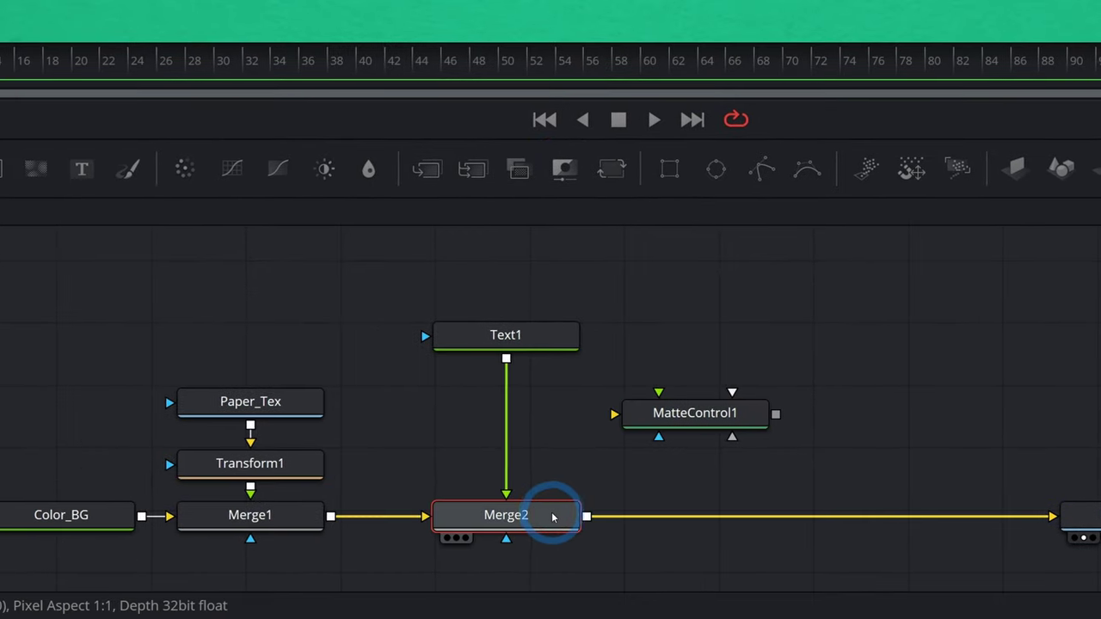
pyautogui.press('Delete')
pyautogui.moveTo(723, 426); pyautogui.dragTo(641, 509)
pyautogui.moveTo(551, 508); pyautogui.dragTo(574, 516)
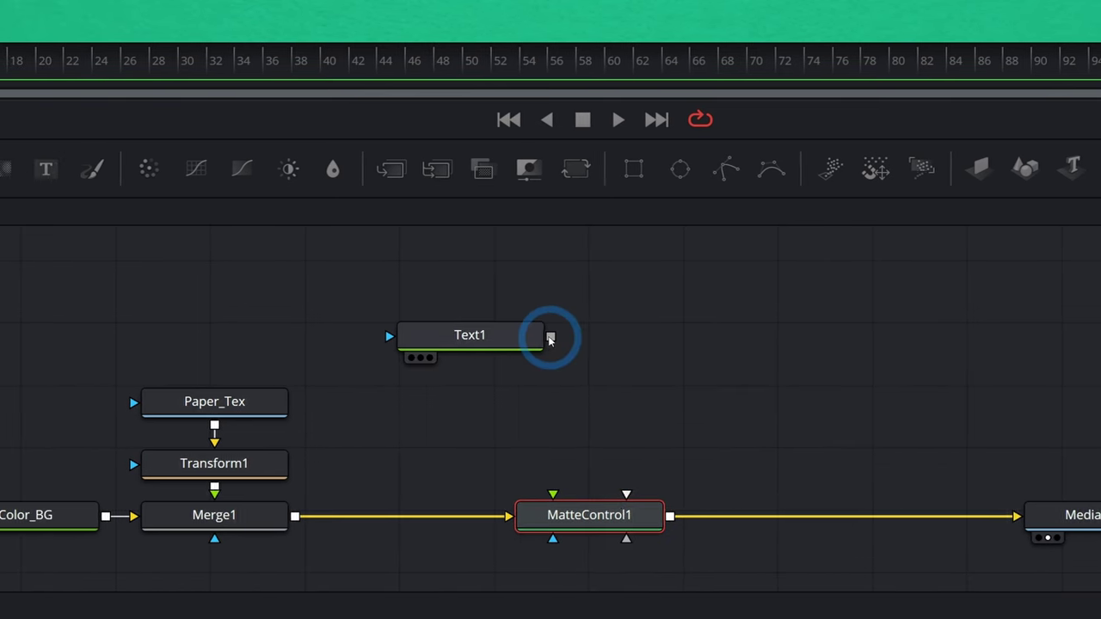
pyautogui.moveTo(550, 338); pyautogui.dragTo(555, 502)
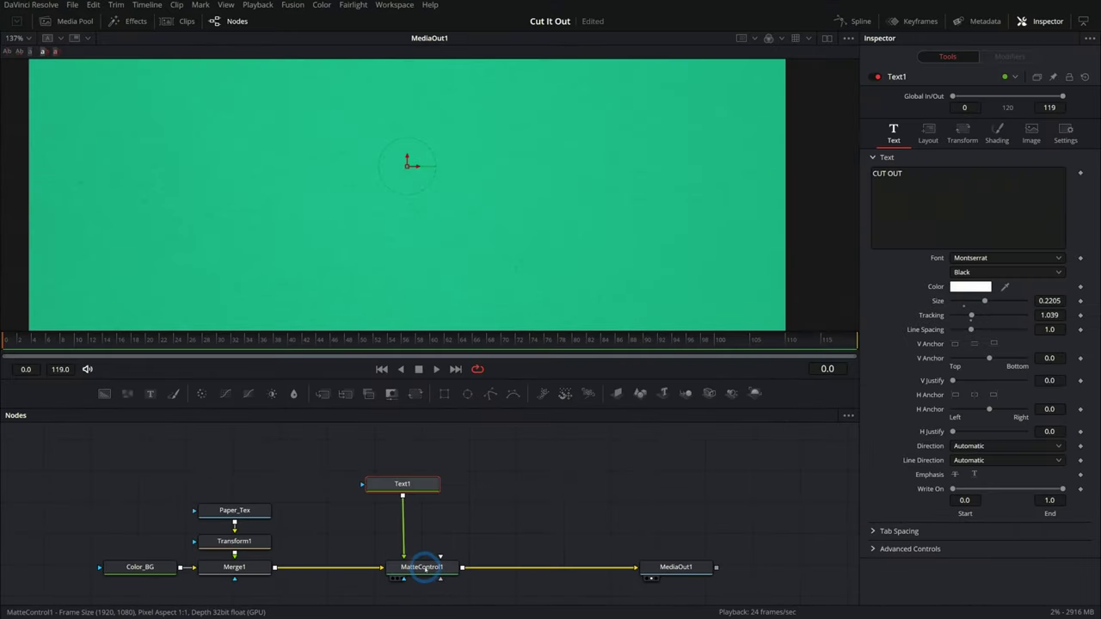
# - Set the Combine mode of MatteControl1 to Combine Alpha
pyautogui.click(592, 517)
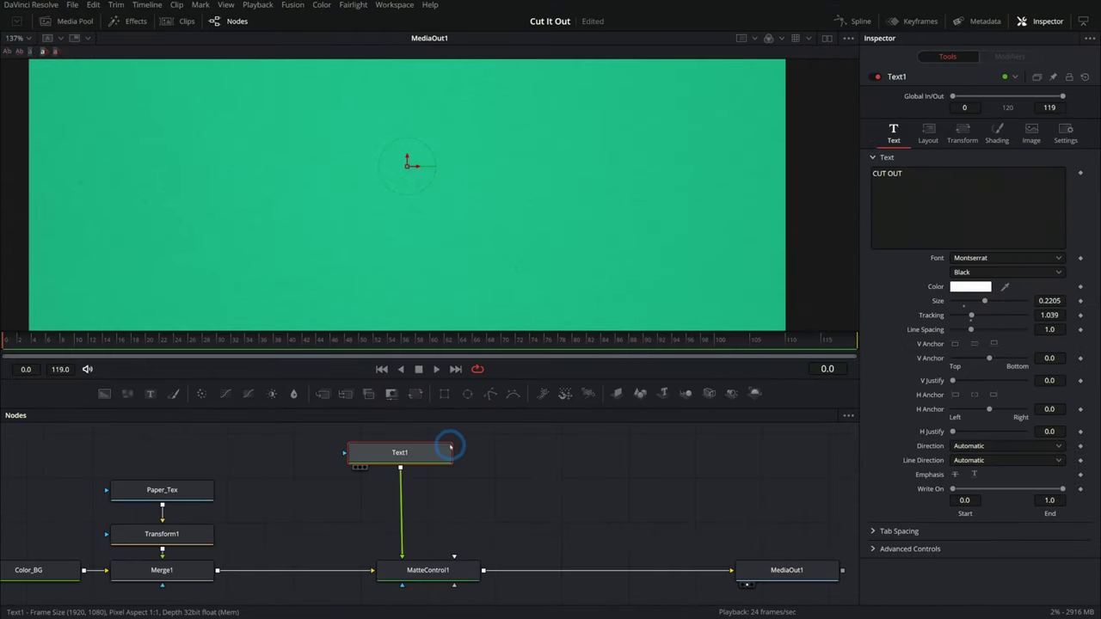
pyautogui.click(464, 582)
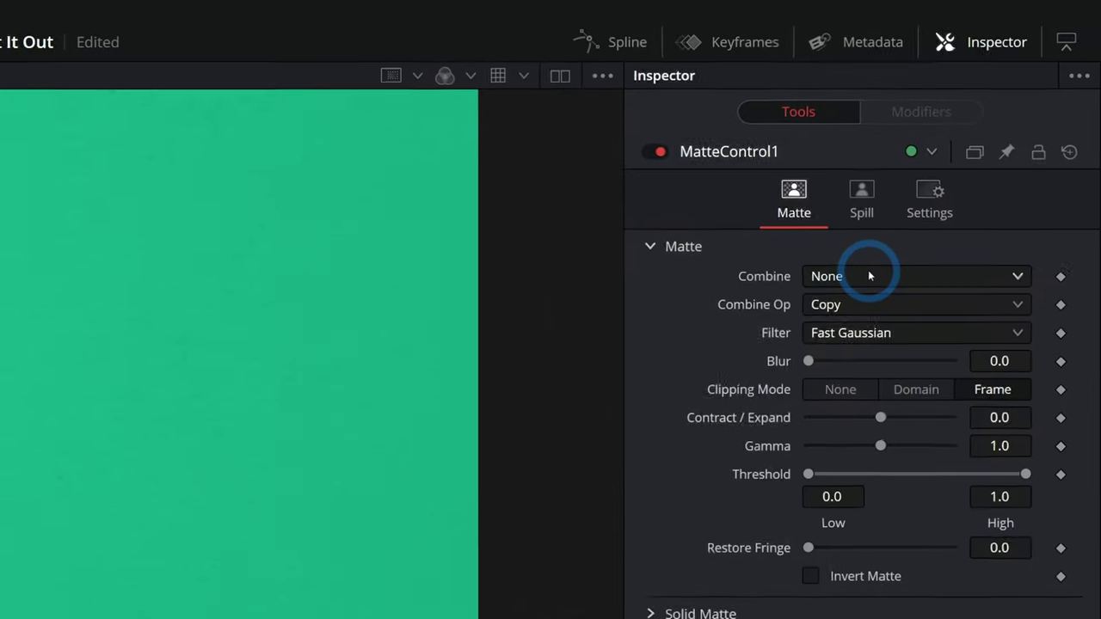
pyautogui.click(980, 140)
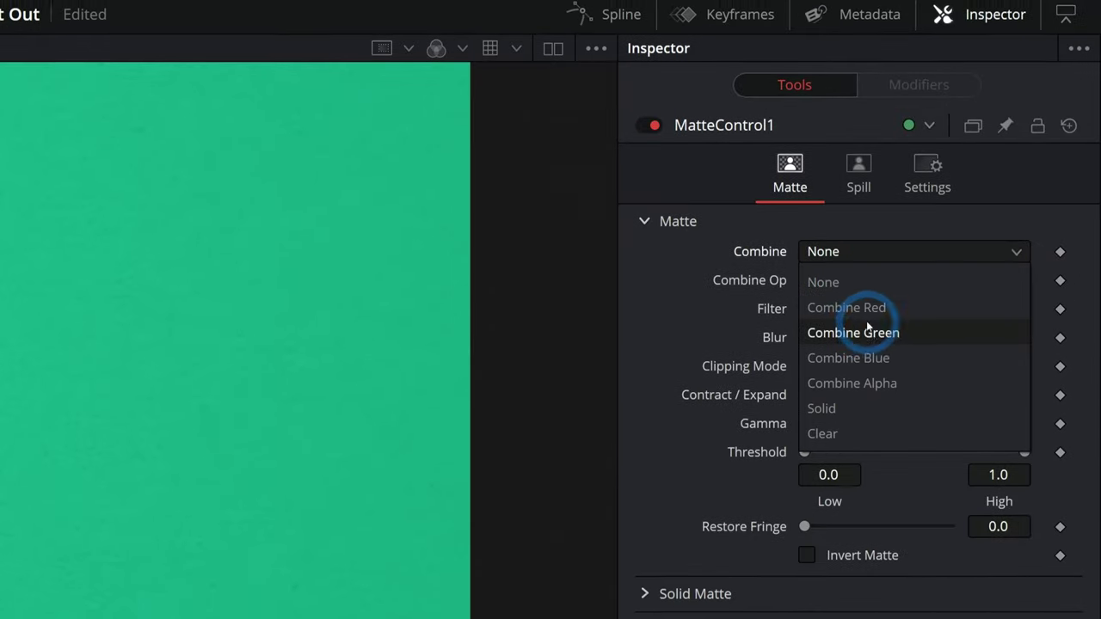
pyautogui.click(852, 383)
# - Invert the matte of MatteControl1 so the letters are cut out of the green paper
pyautogui.click(806, 594)
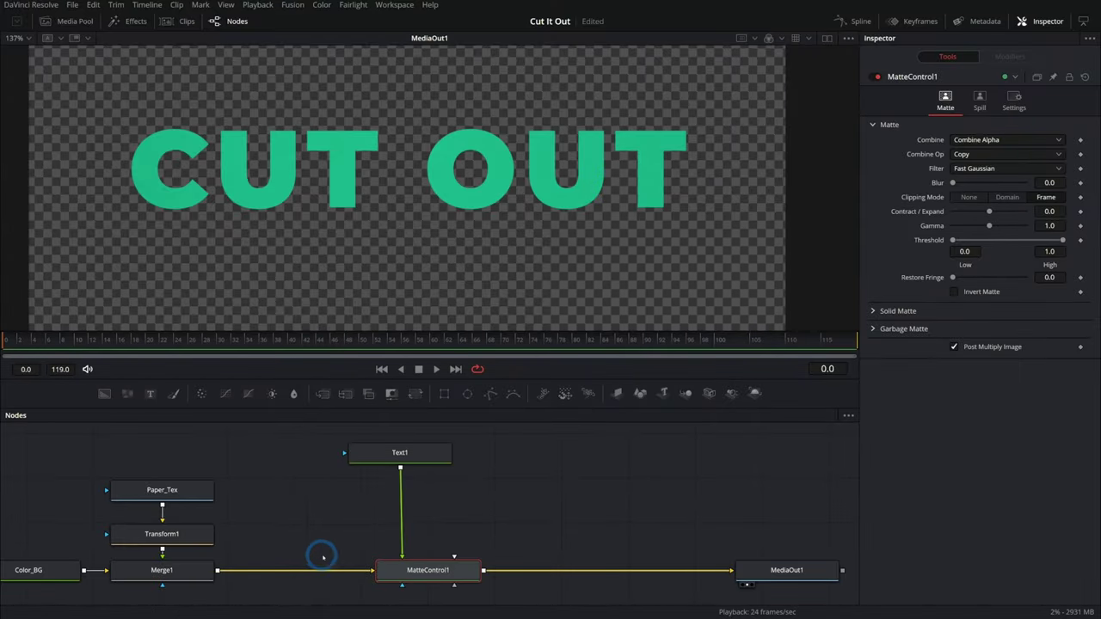
pyautogui.scroll(3, 625, 169)
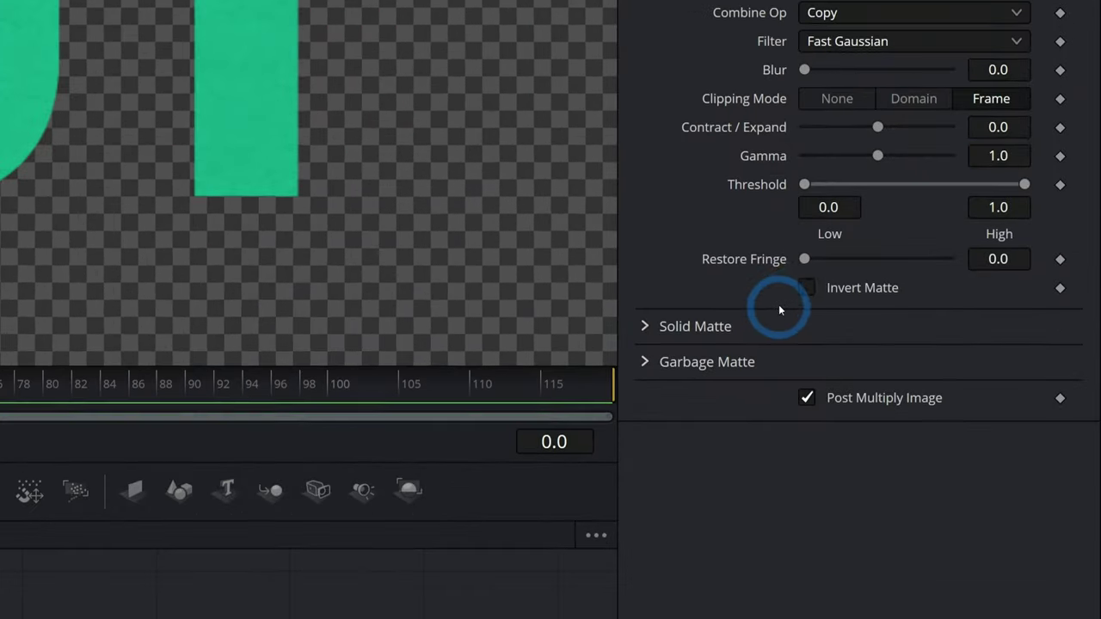
pyautogui.click(805, 308)
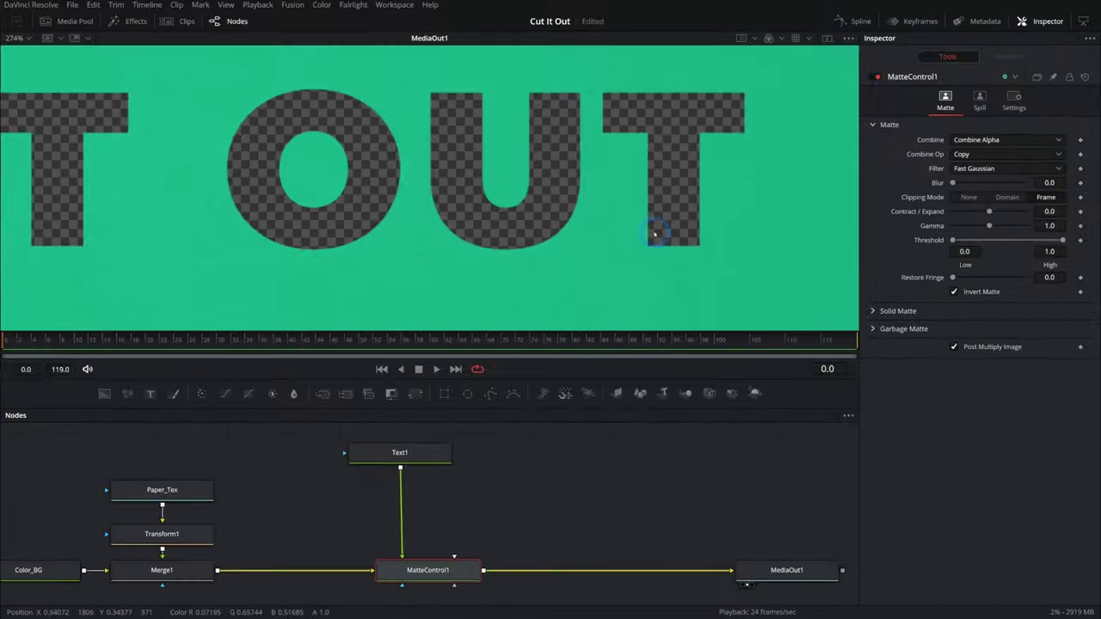
pyautogui.scroll(-4, 434, 183)
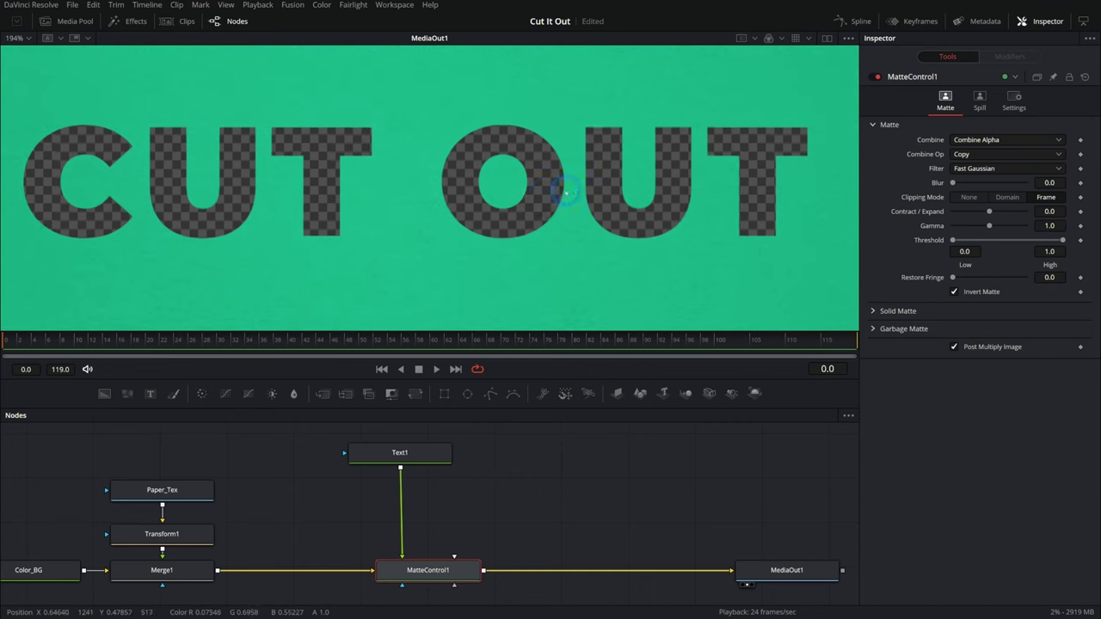
pyautogui.moveTo(534, 195)
pyautogui.mouseDown()
pyautogui.moveTo(563, 192)
pyautogui.moveTo(552, 197)
pyautogui.mouseUp()
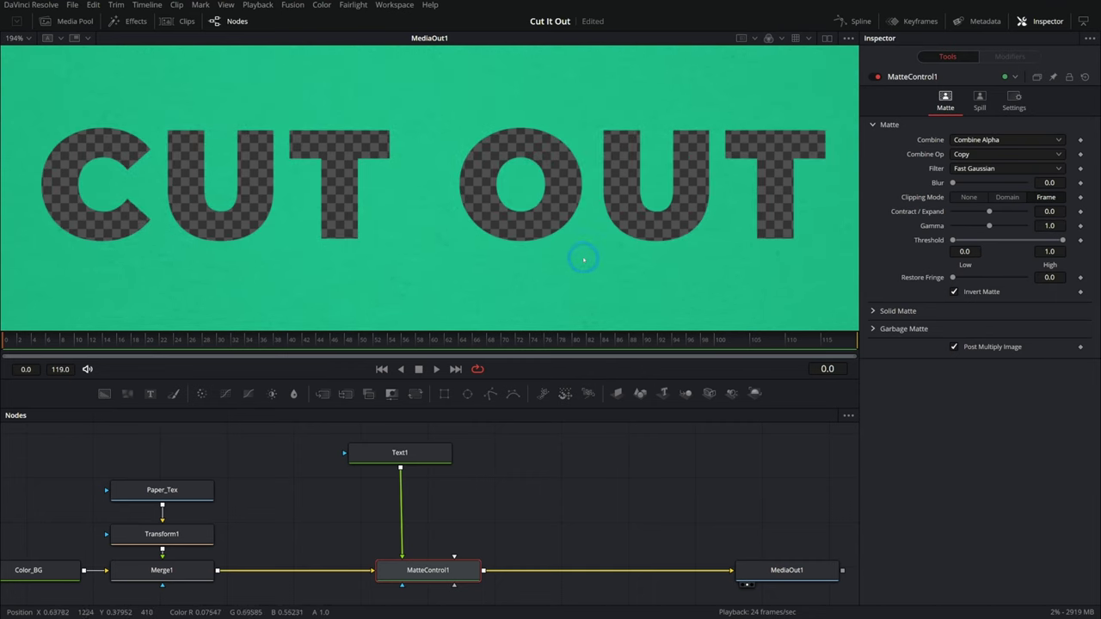
pyautogui.scroll(-2, 526, 253)
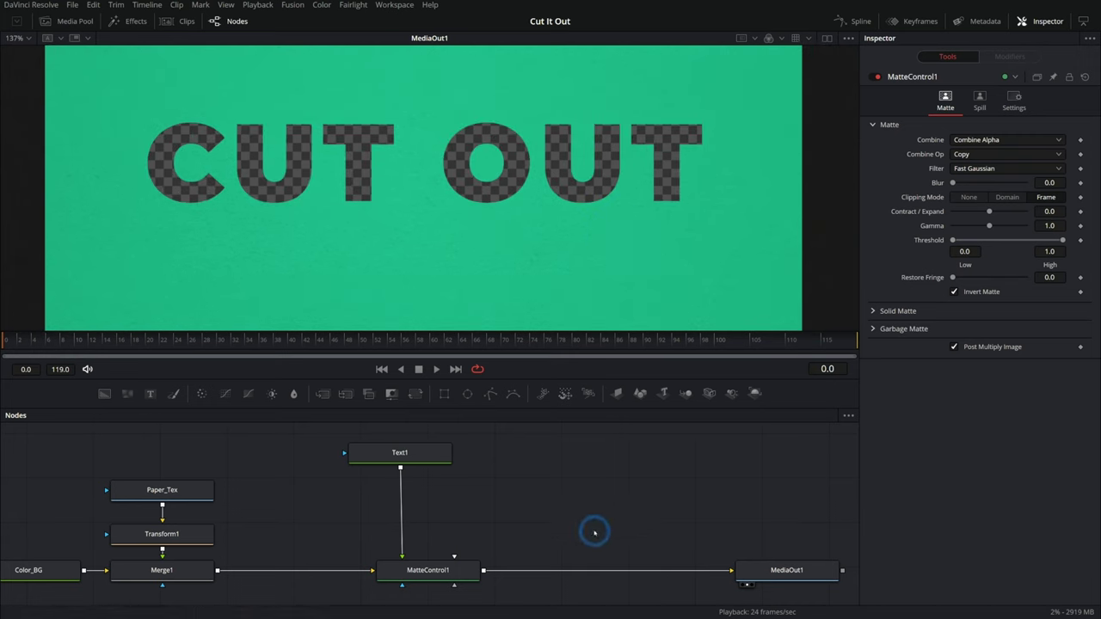
# - Insert a Duplicate node between MatteControl1 and MediaOut1
pyautogui.moveTo(594, 533); pyautogui.dragTo(588, 486)
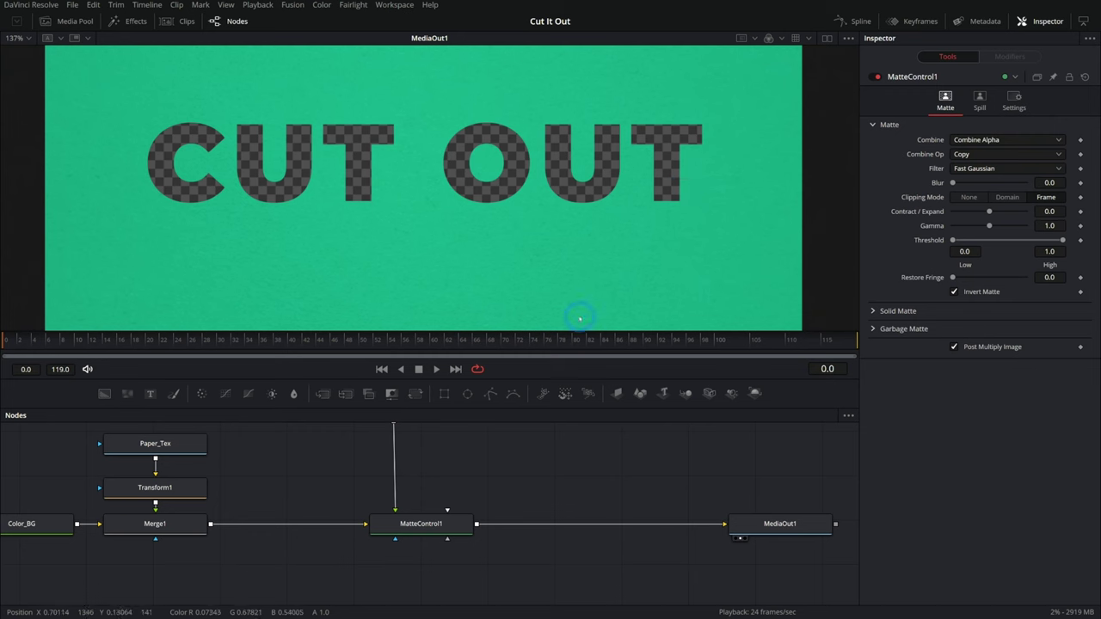
pyautogui.moveTo(569, 491); pyautogui.dragTo(489, 487)
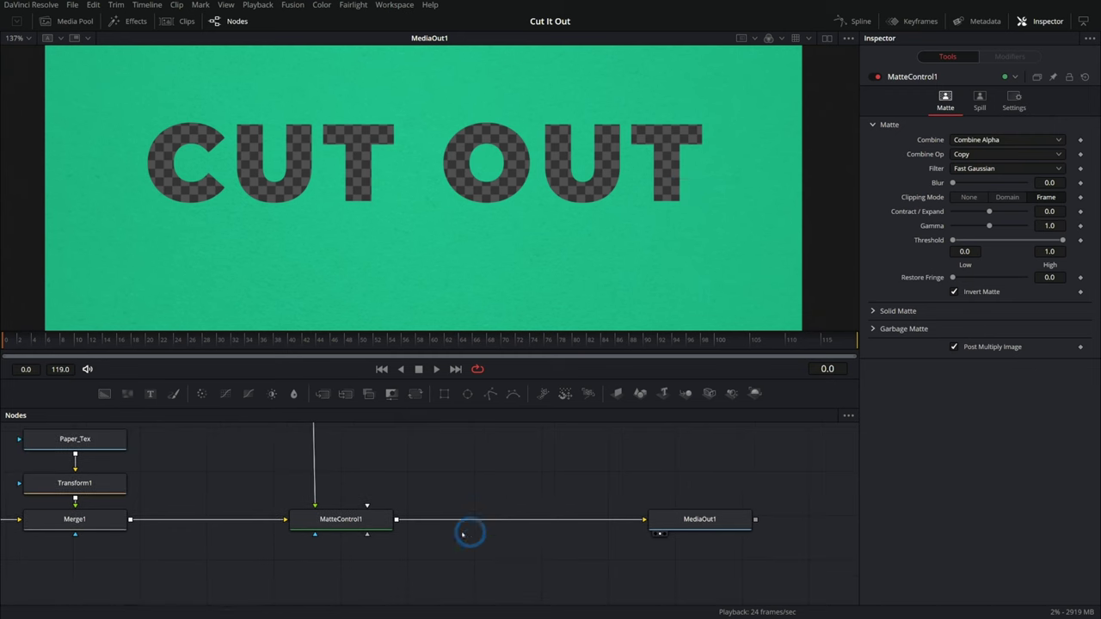
pyautogui.click(356, 526)
pyautogui.hotkey('shift', 'space')
pyautogui.write('stop')
pyautogui.press('BackSpace')
pyautogui.press('BackSpace')
pyautogui.press('BackSpace')
pyautogui.press('BackSpace')
pyautogui.write('dup')
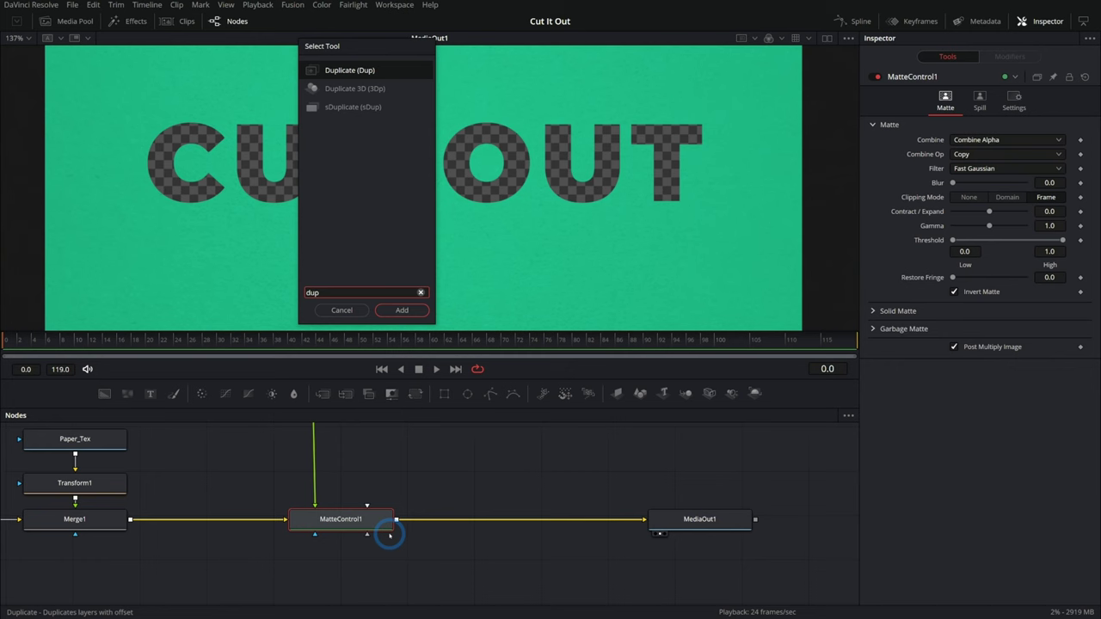
pyautogui.press('Return')
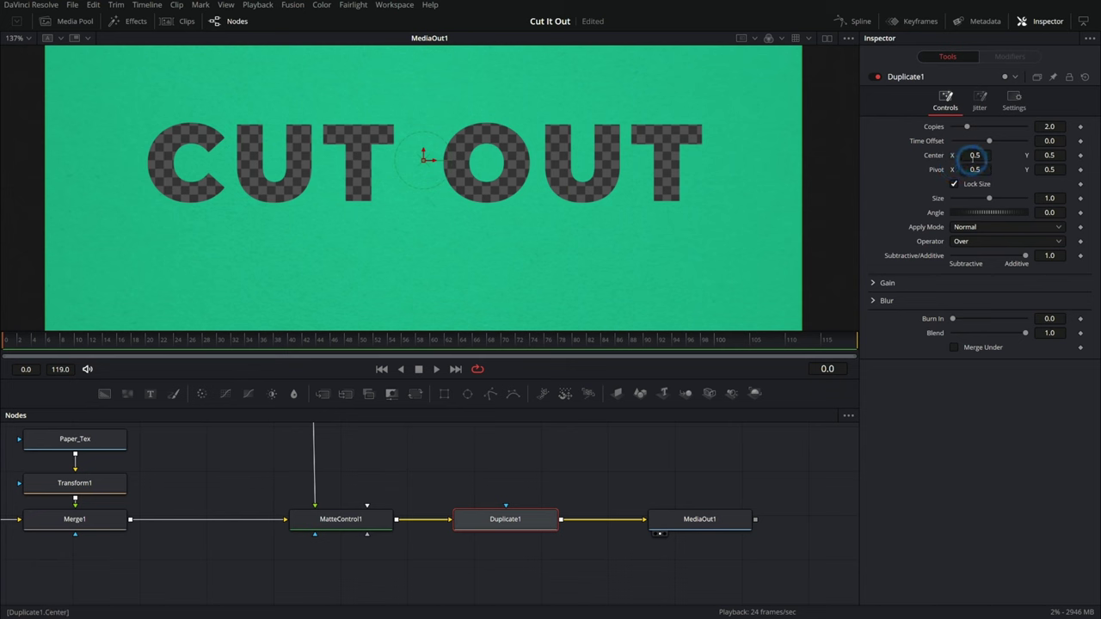
# - Set the Duplicate1 size to 0.77 and its operator to Under
pyautogui.moveTo(974, 156); pyautogui.dragTo(783, 169)
pyautogui.hotkey('ctrl', 'z')
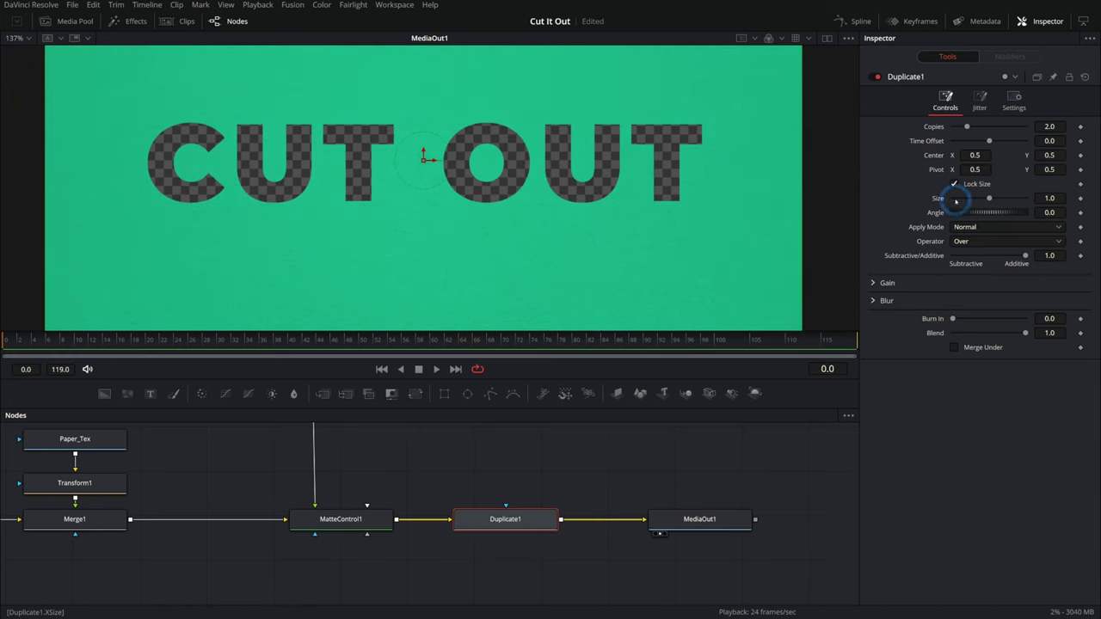
pyautogui.moveTo(988, 198); pyautogui.dragTo(980, 198)
pyautogui.click(826, 320)
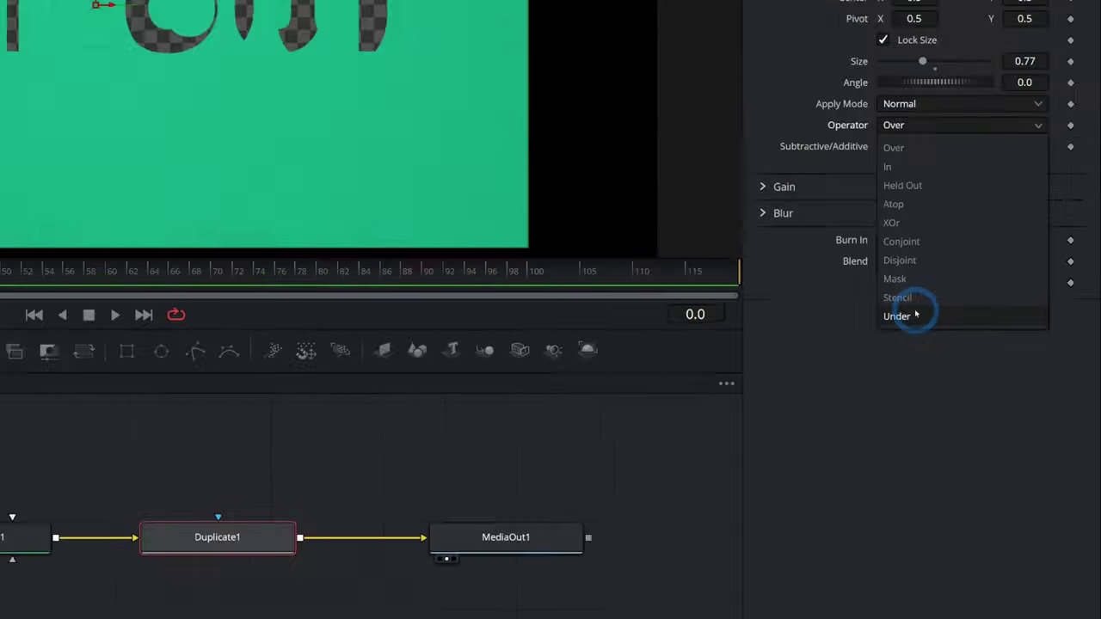
pyautogui.click(827, 324)
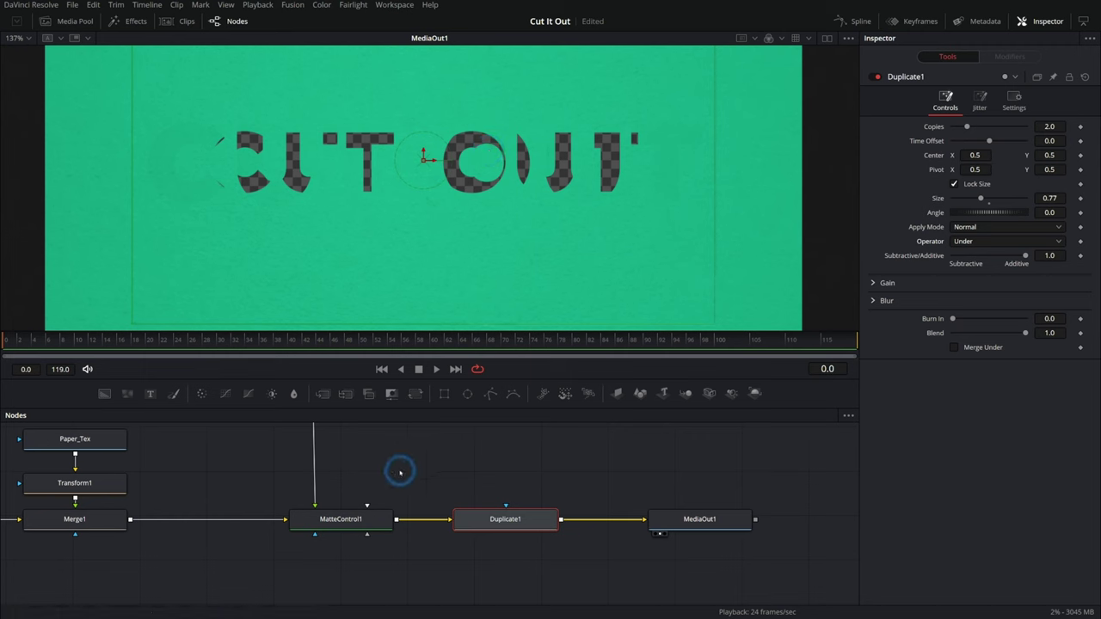
# - Make room after MatteControl1 and insert a Shadow node before Duplicate1 with softness 0.01732
pyautogui.moveTo(401, 470); pyautogui.dragTo(485, 479)
pyautogui.moveTo(542, 476); pyautogui.dragTo(779, 553)
pyautogui.moveTo(529, 517); pyautogui.dragTo(669, 517)
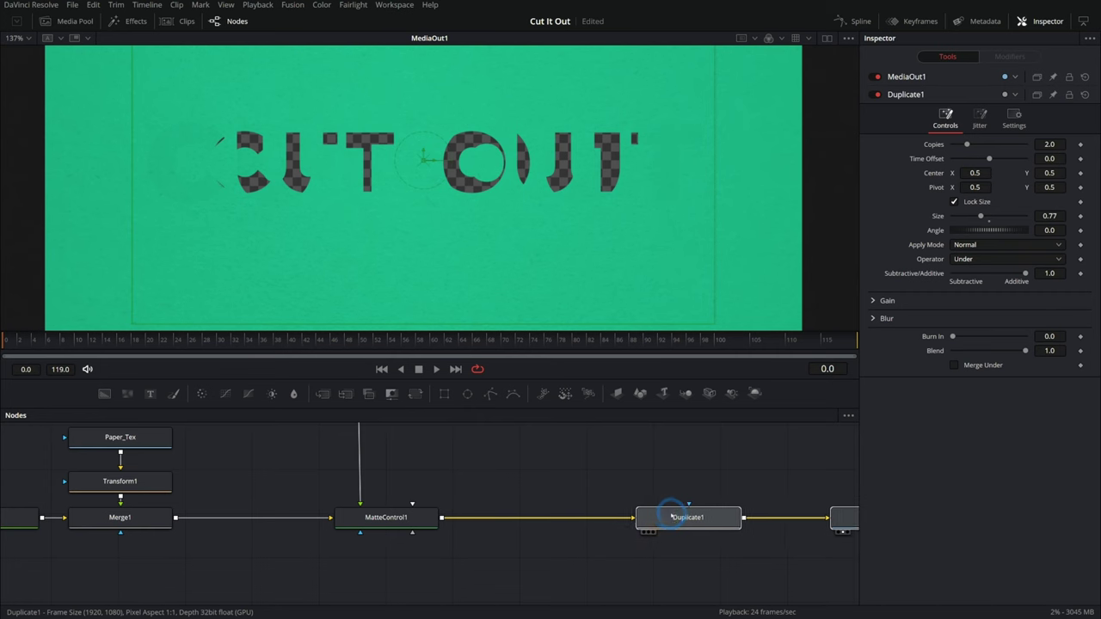
pyautogui.click(422, 517)
pyautogui.hotkey('shift', 'space')
pyautogui.write('dup')
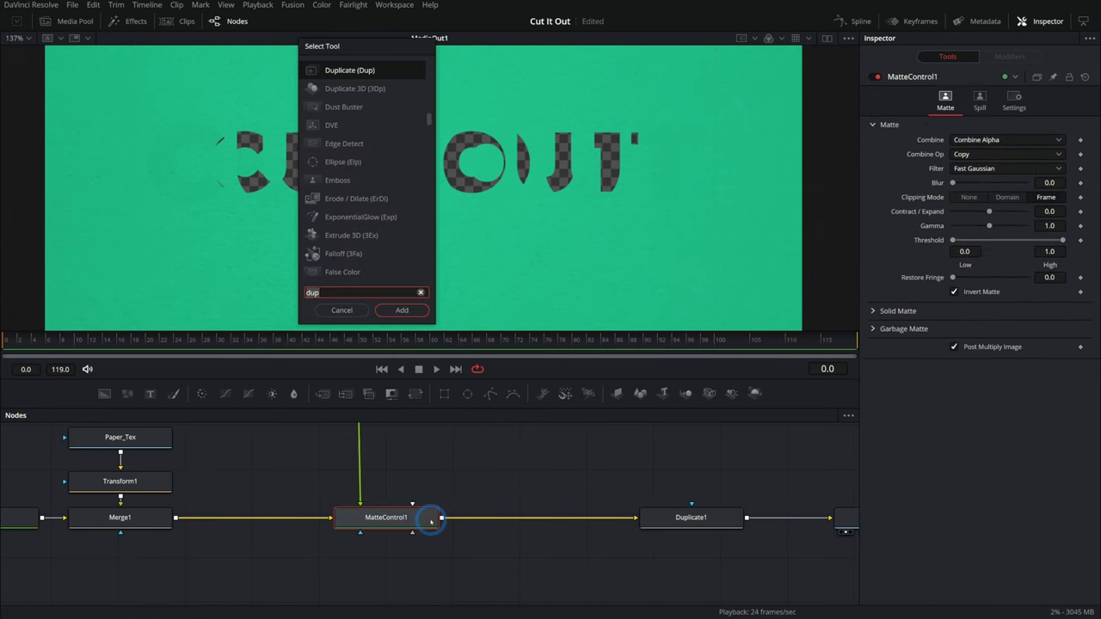
pyautogui.write('shad')
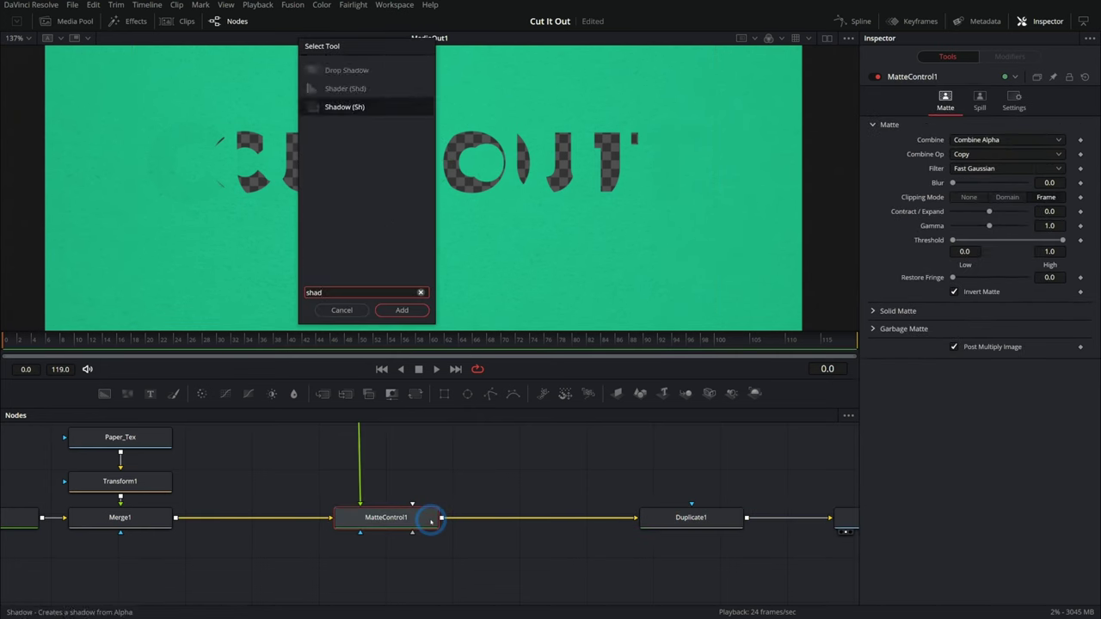
pyautogui.press('Return')
pyautogui.moveTo(952, 141); pyautogui.dragTo(977, 141)
pyautogui.click(449, 180)
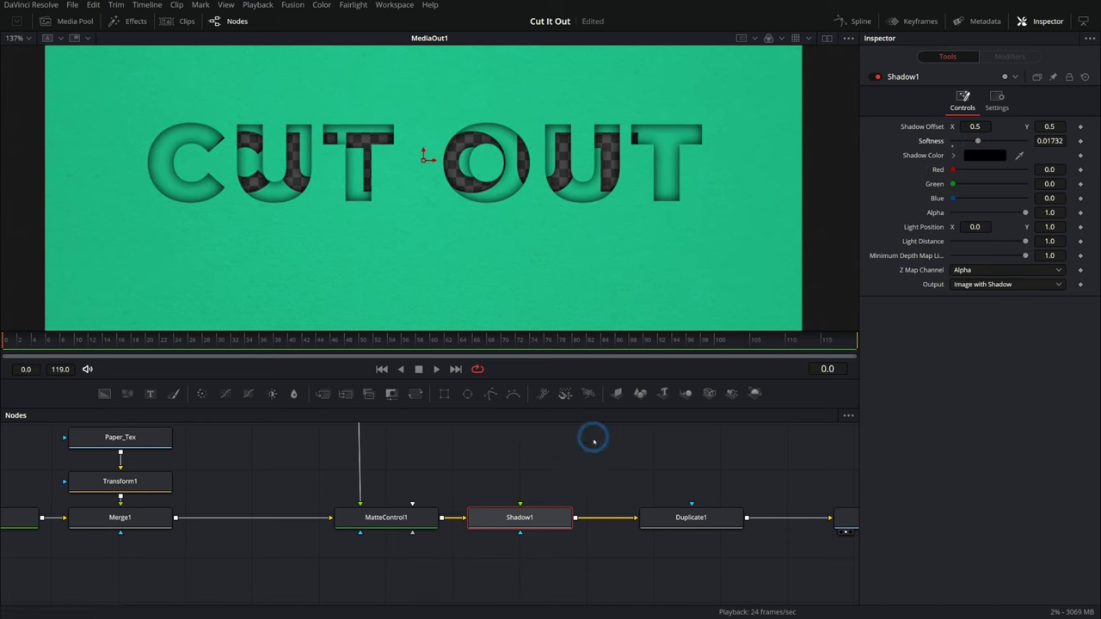
# - Set Duplicate1 to 10 copies with a size of 0.966
pyautogui.moveTo(593, 441); pyautogui.dragTo(566, 473)
pyautogui.click(679, 552)
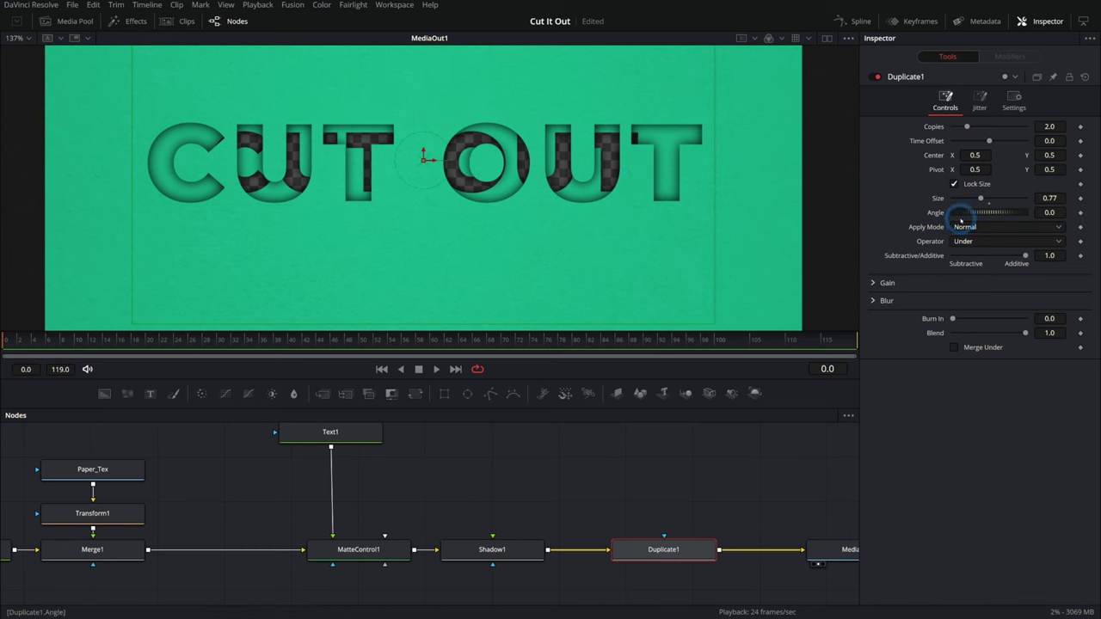
pyautogui.moveTo(980, 198); pyautogui.dragTo(986, 199)
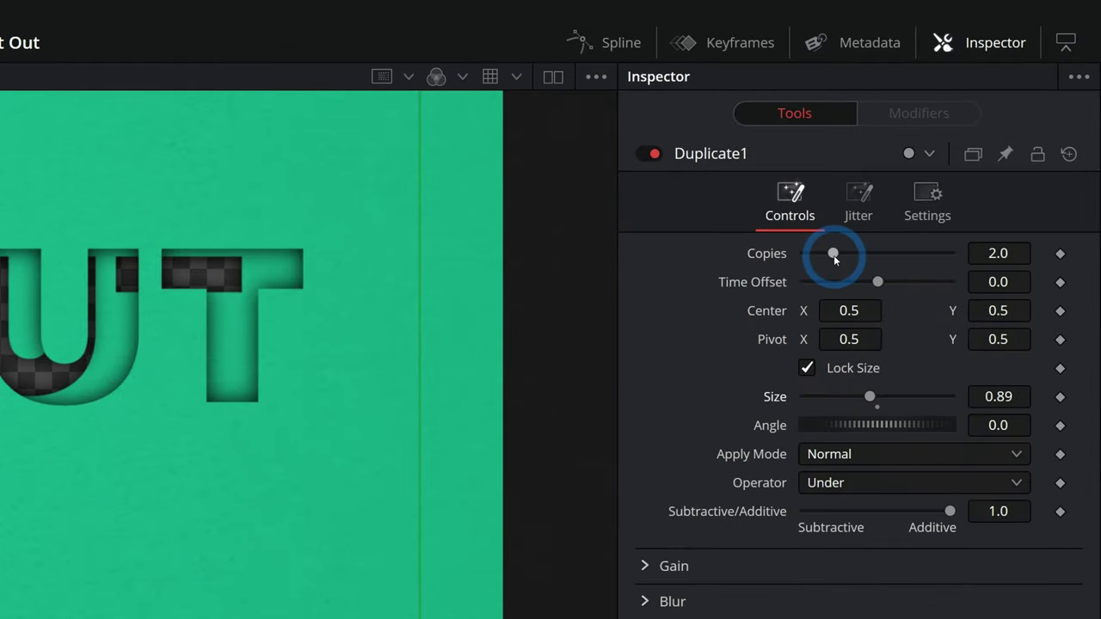
pyautogui.click(1003, 254)
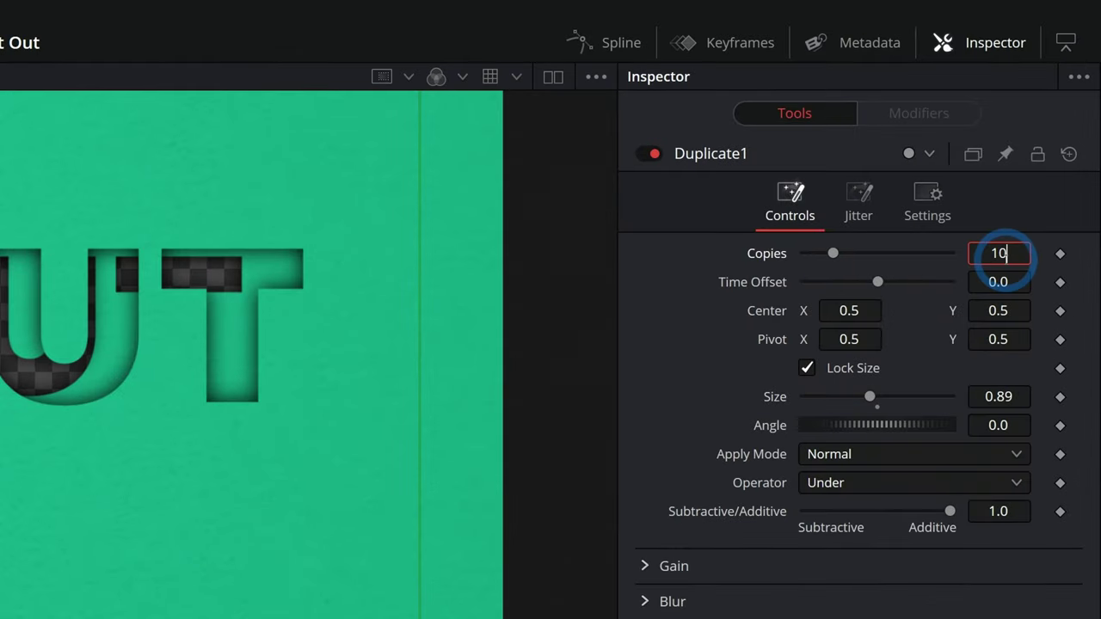
pyautogui.press('Tab')
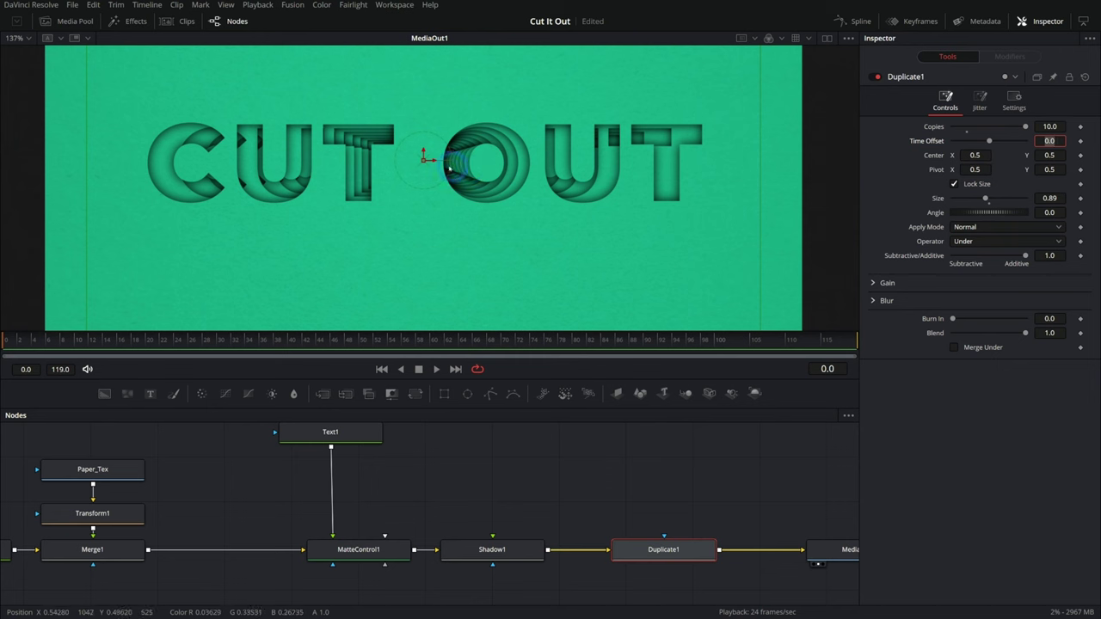
pyautogui.moveTo(1051, 198)
pyautogui.mouseDown()
pyautogui.moveTo(494, 214)
pyautogui.moveTo(542, 210)
pyautogui.mouseUp()
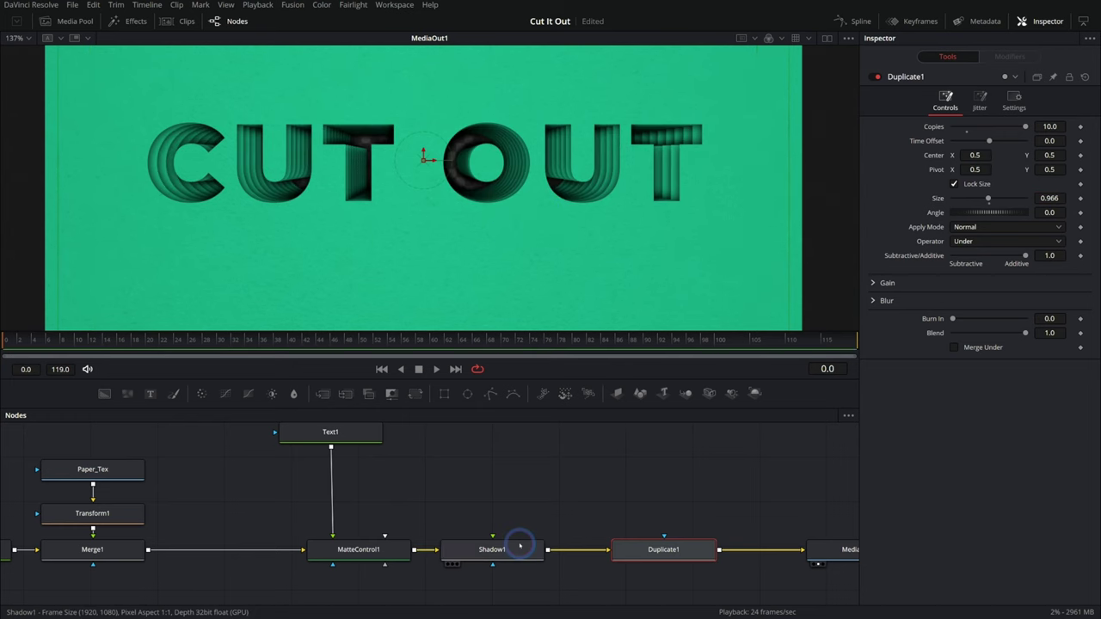
# - Set the softness of Shadow1 to 0.00433 and reset its shadow offset
pyautogui.click(516, 547)
pyautogui.moveTo(972, 142); pyautogui.dragTo(955, 141)
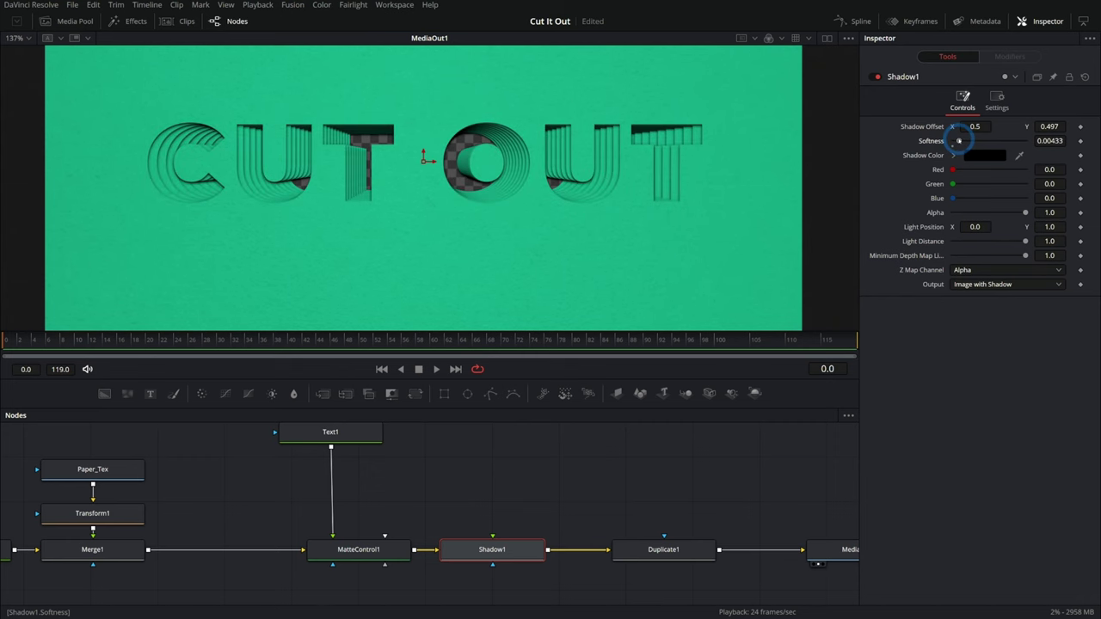
pyautogui.scroll(4, 672, 217)
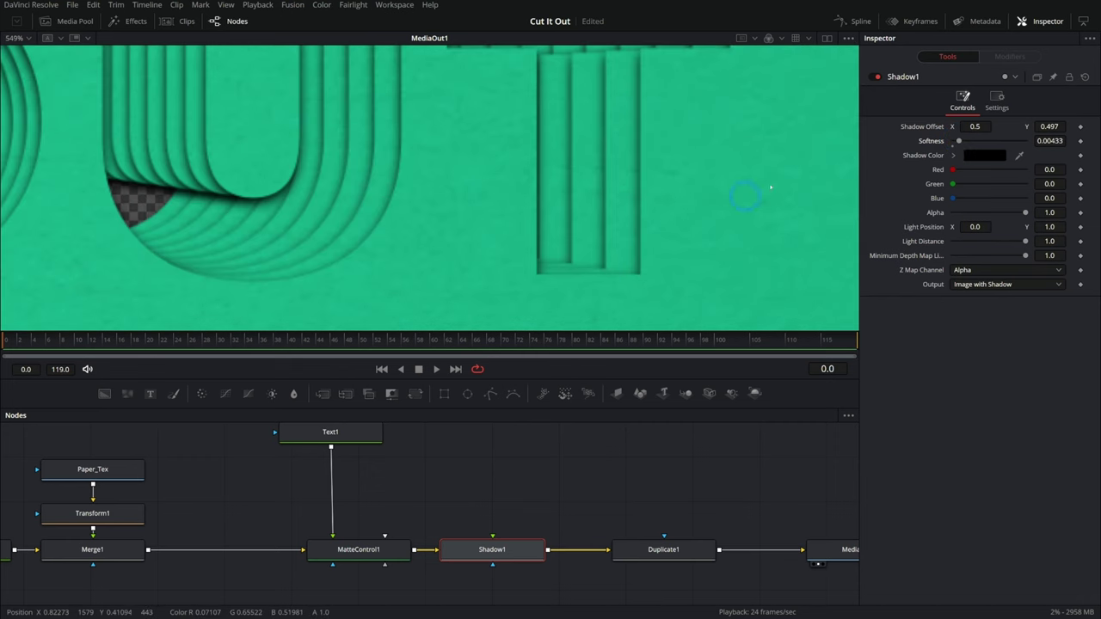
pyautogui.doubleClick(917, 127)
pyautogui.moveTo(644, 167); pyautogui.dragTo(655, 223)
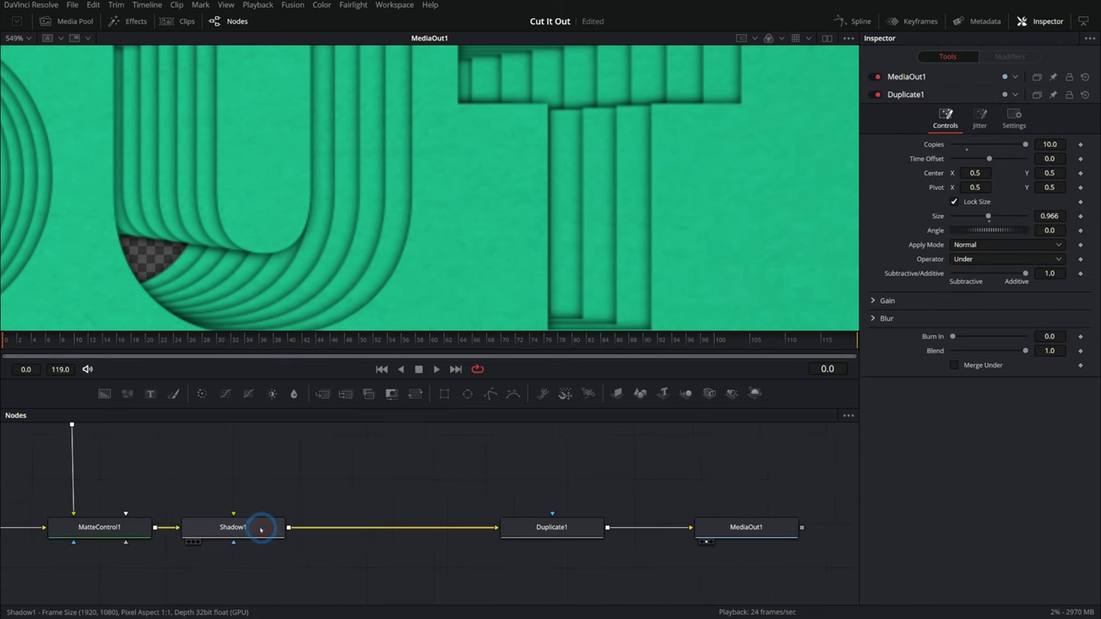
# - Insert a second Shadow node after Shadow1 with softness 0.01378 and alpha 0.323
pyautogui.hotkey('shift', 'space')
pyautogui.write('shad')
pyautogui.press('Down')
pyautogui.press('Return')
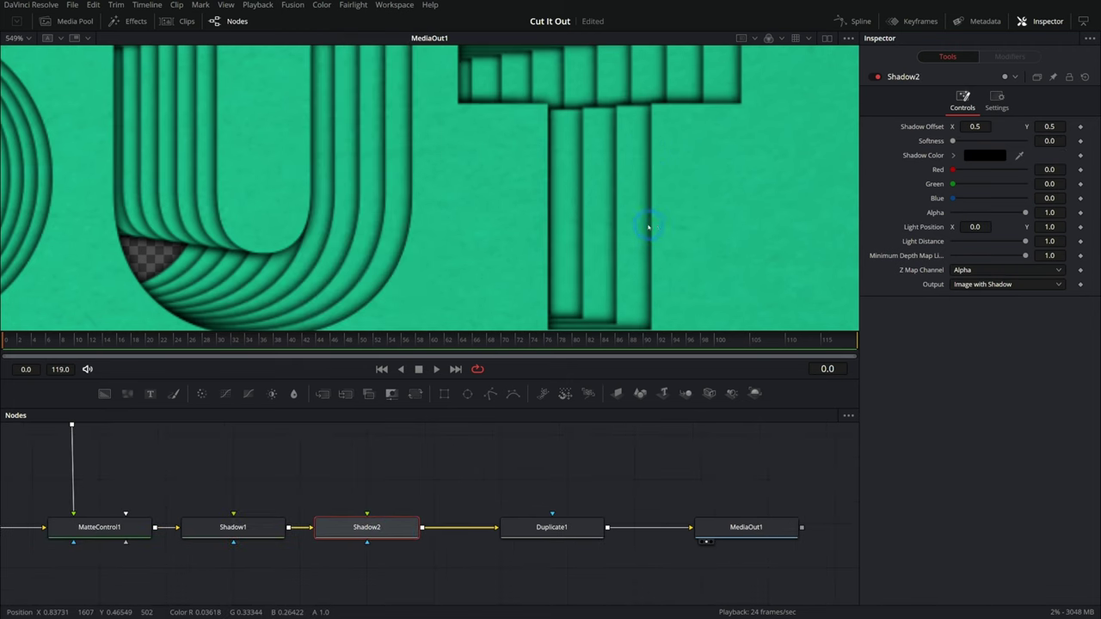
pyautogui.moveTo(957, 142); pyautogui.dragTo(973, 141)
pyautogui.moveTo(1025, 212); pyautogui.dragTo(976, 213)
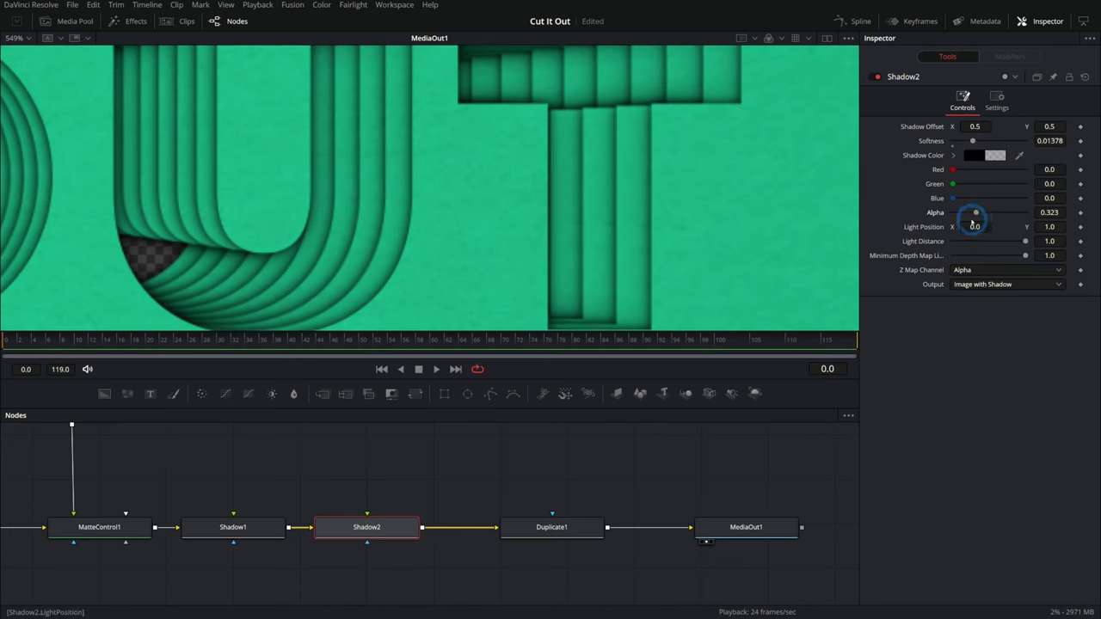
# - Lower the alpha of Shadow1 to 0.496
pyautogui.click(236, 527)
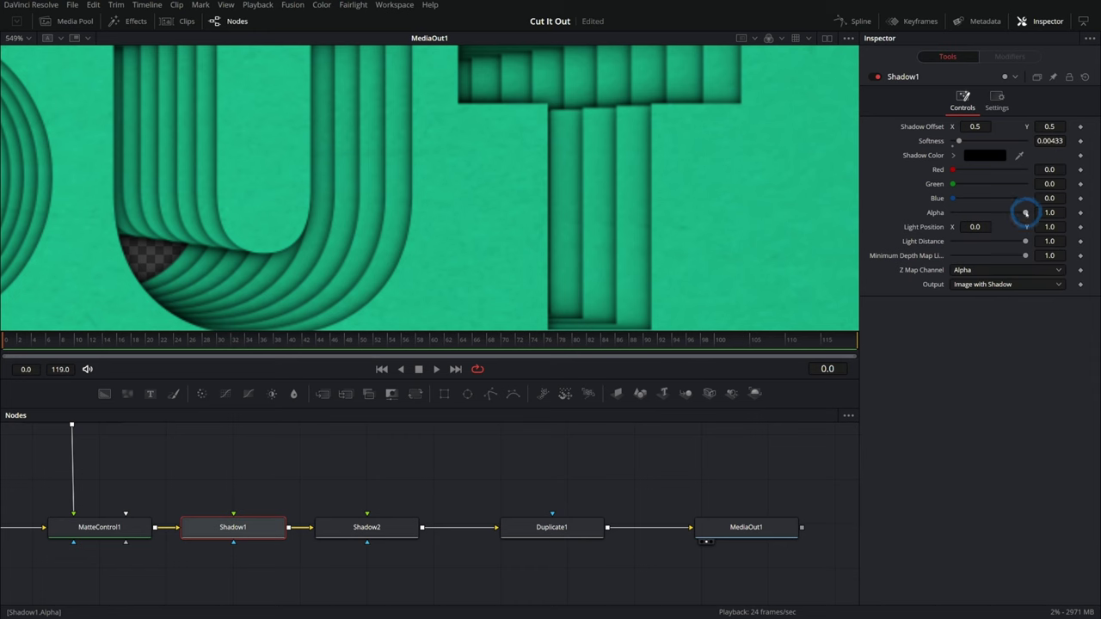
pyautogui.moveTo(1025, 213); pyautogui.dragTo(982, 216)
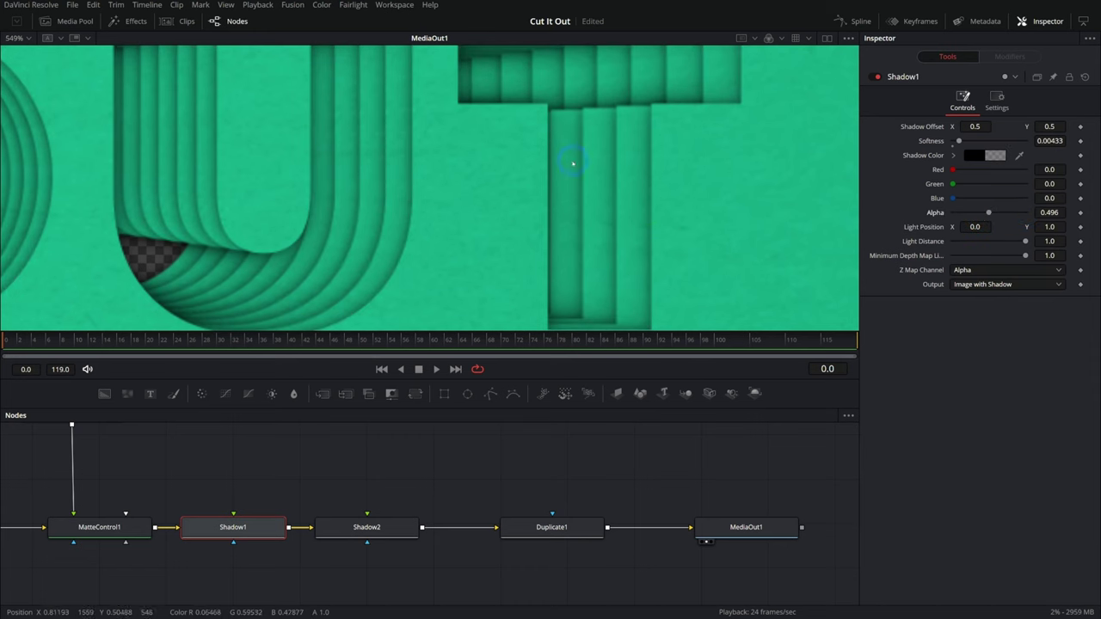
# - Compare the letter depth with Shadow2 and Shadow1 each disabled and re-enabled, and review the whole title
pyautogui.click(366, 528)
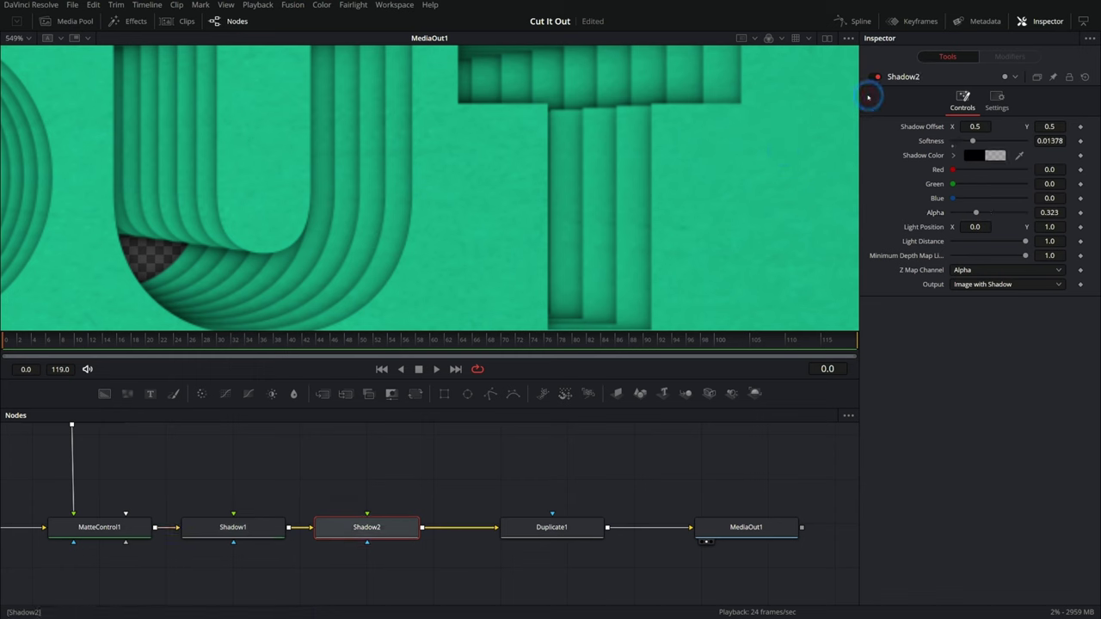
pyautogui.click(875, 78)
pyautogui.click(876, 78)
pyautogui.click(876, 77)
pyautogui.click(876, 78)
pyautogui.click(233, 527)
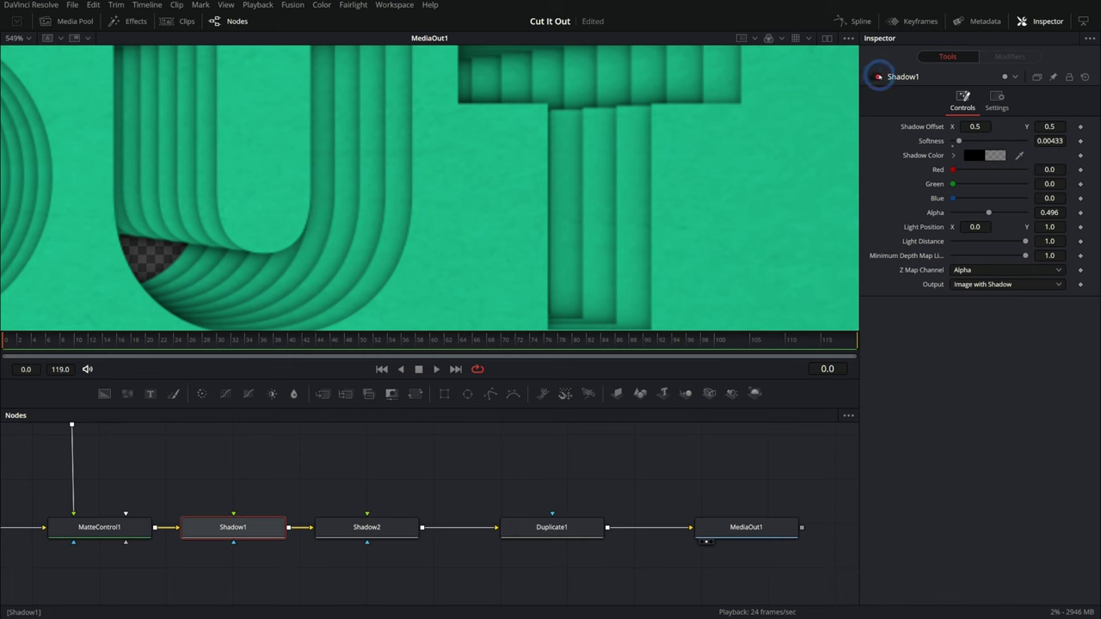
pyautogui.click(877, 76)
pyautogui.click(878, 76)
pyautogui.click(878, 76)
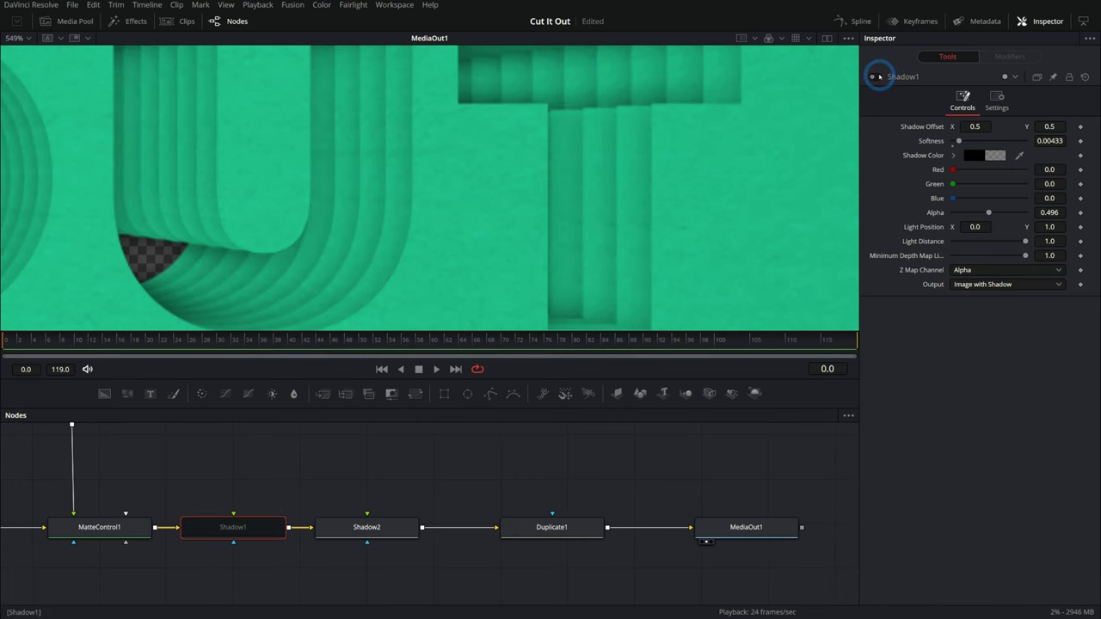
pyautogui.click(878, 76)
pyautogui.scroll(-2, 698, 183)
pyautogui.scroll(-1, 681, 197)
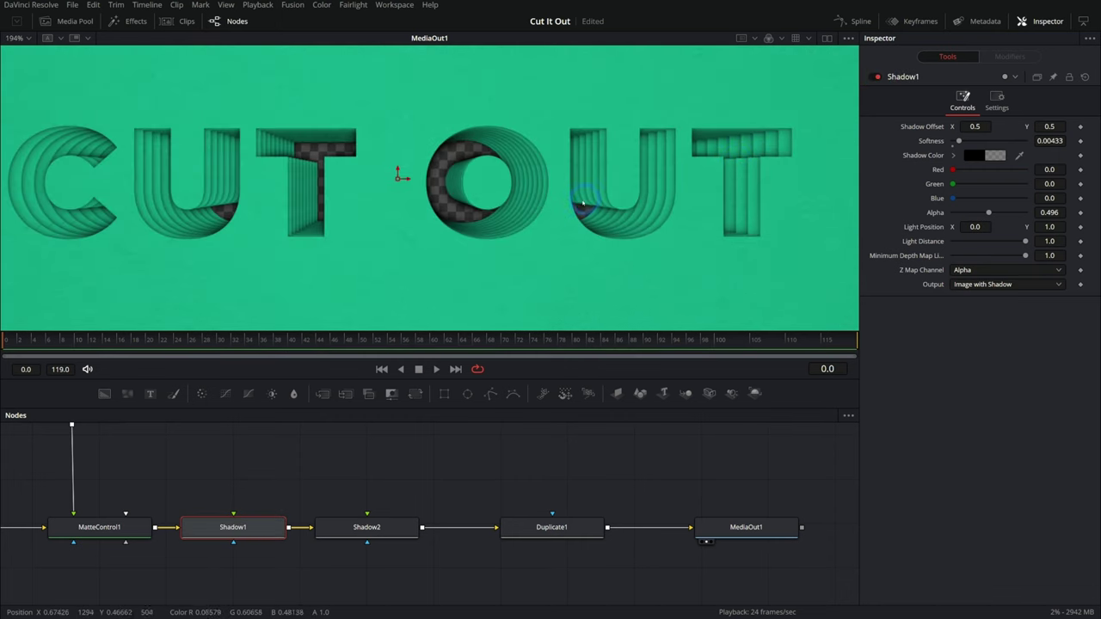
# - Set the size of Duplicate1 to 0.97 and its center X to 0.495
pyautogui.click(543, 528)
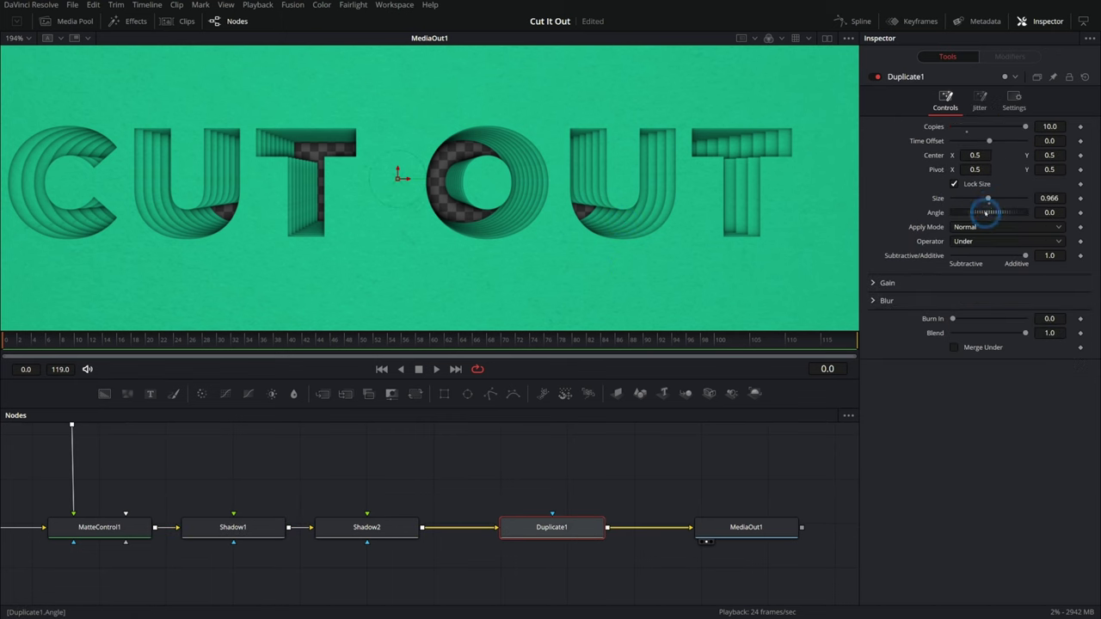
pyautogui.moveTo(988, 198); pyautogui.dragTo(988, 198)
pyautogui.moveTo(975, 155)
pyautogui.mouseDown()
pyautogui.moveTo(1012, 157)
pyautogui.moveTo(975, 154)
pyautogui.mouseUp()
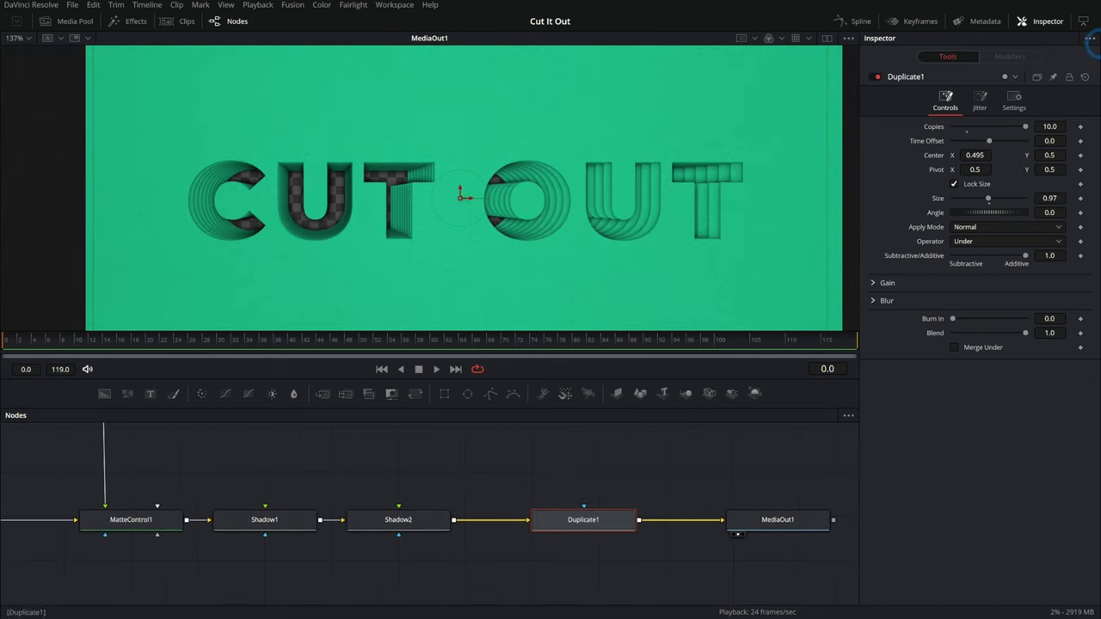
# - Widen the node area and spread out MediaOut1, Duplicate1 and both Shadow nodes, leaving a gap after MatteControl1
pyautogui.click(1084, 21)
pyautogui.moveTo(524, 481); pyautogui.dragTo(579, 478)
pyautogui.moveTo(651, 464); pyautogui.dragTo(872, 554)
pyautogui.moveTo(635, 522); pyautogui.dragTo(777, 522)
pyautogui.click(407, 494)
pyautogui.moveTo(319, 476); pyautogui.dragTo(507, 545)
pyautogui.moveTo(464, 520); pyautogui.dragTo(630, 521)
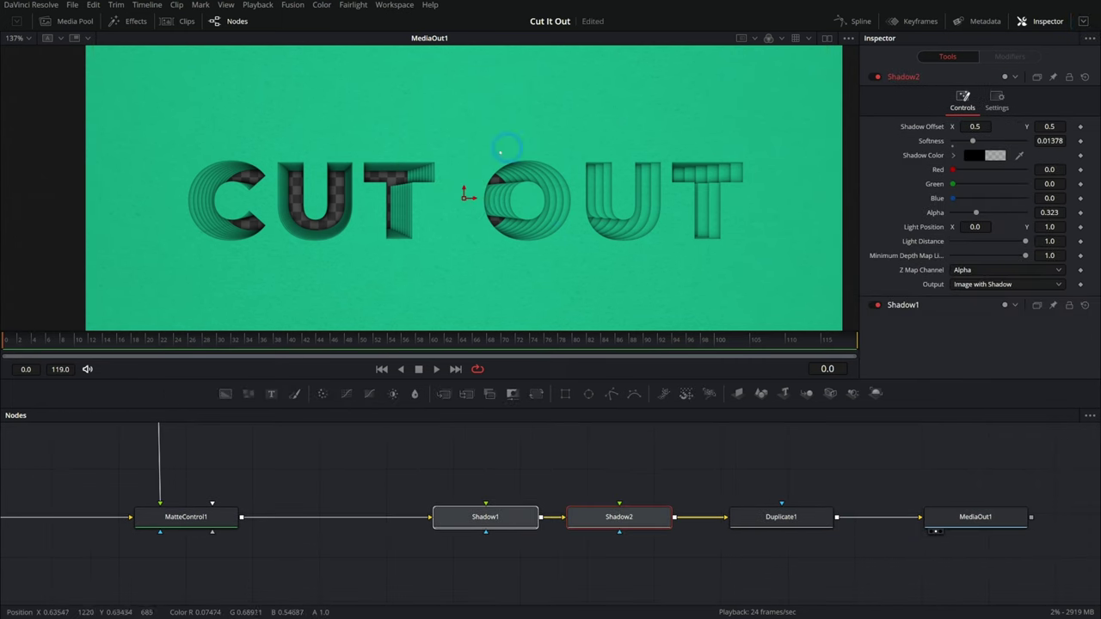
# - Try a second line reading "something" below CUT OUT in Text1, and remove it again
pyautogui.moveTo(368, 461); pyautogui.dragTo(441, 527)
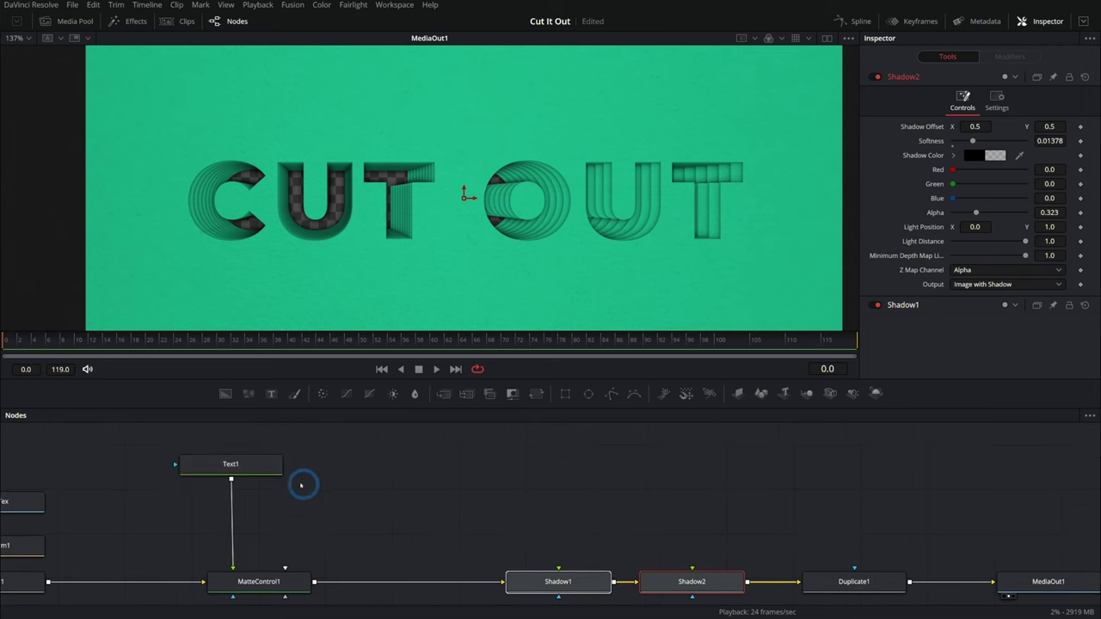
pyautogui.click(256, 471)
pyautogui.click(957, 170)
pyautogui.press('Return')
pyautogui.write('something')
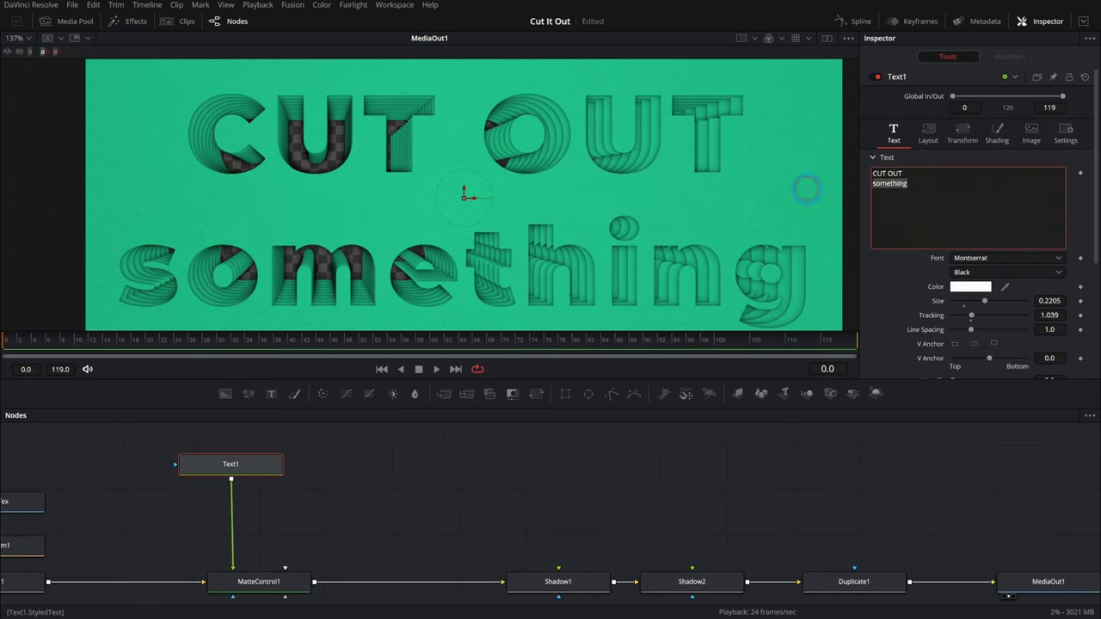
pyautogui.press('BackSpace')
pyautogui.press('BackSpace')
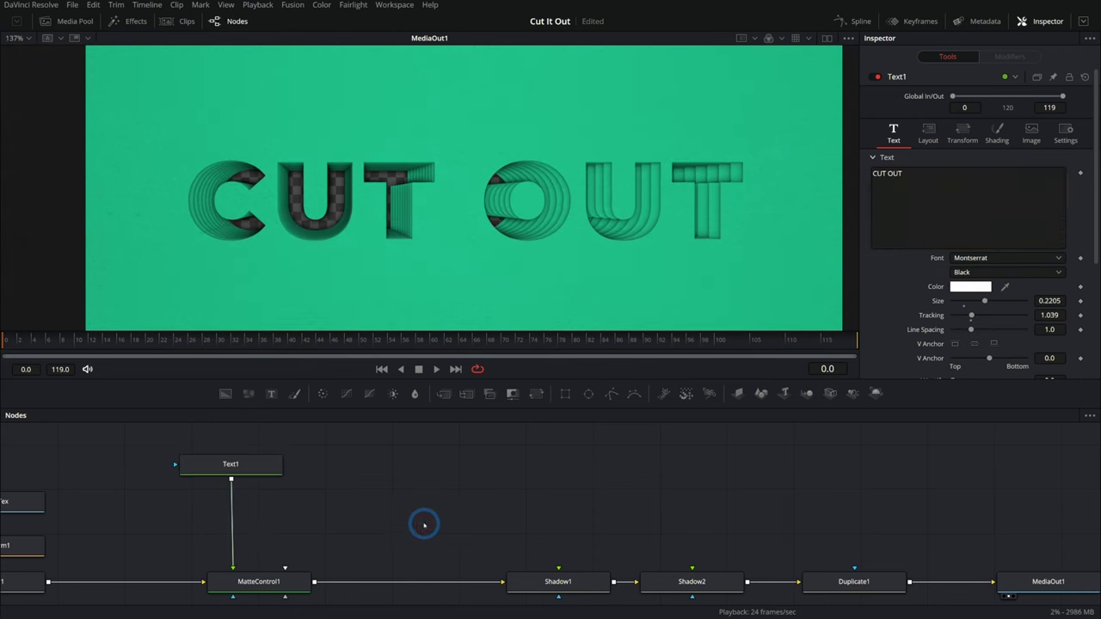
# - Insert a Displace node between Text1 and MatteControl1 and show its output beside the final image in a dual viewer
pyautogui.scroll(-2, 422, 521)
pyautogui.scroll(5, 554, 222)
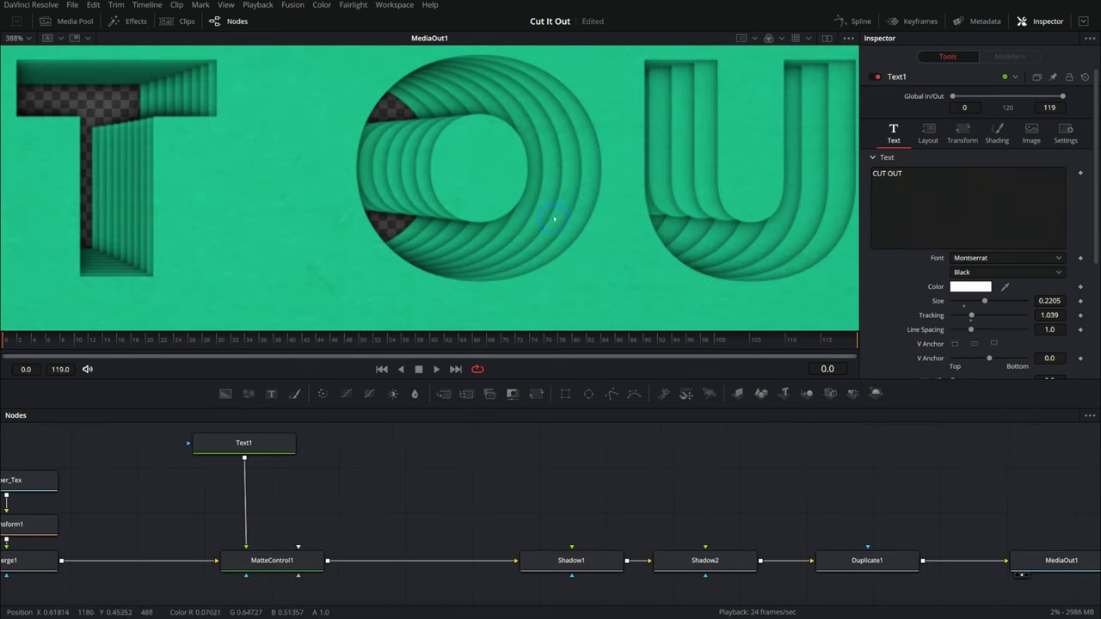
pyautogui.click(290, 561)
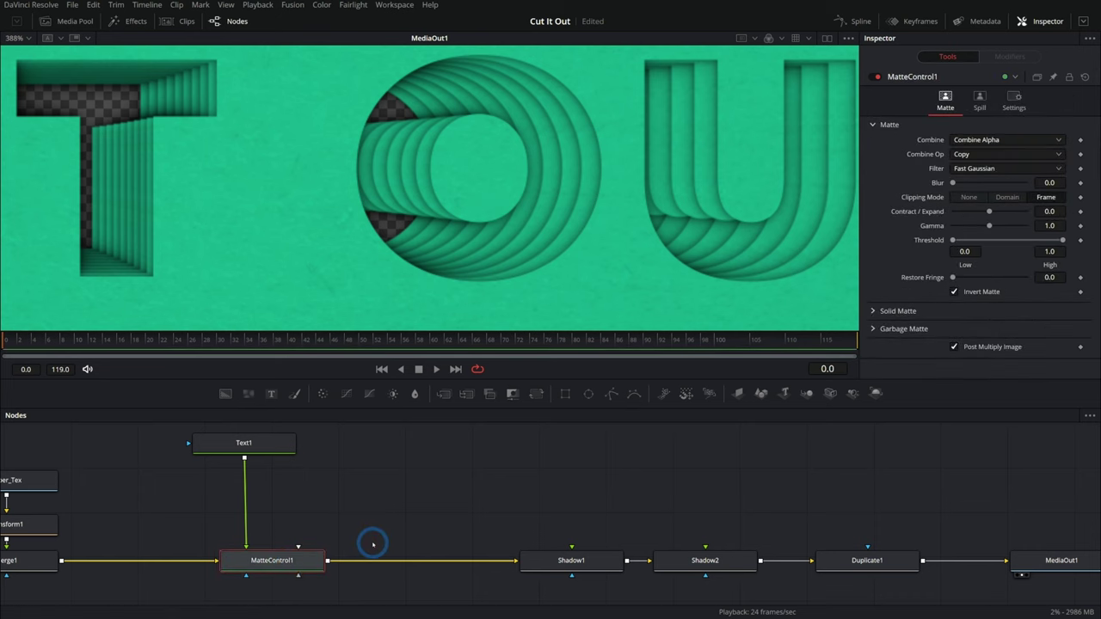
pyautogui.scroll(2, 373, 538)
pyautogui.click(296, 485)
pyautogui.hotkey('shift', 'space')
pyautogui.write('d')
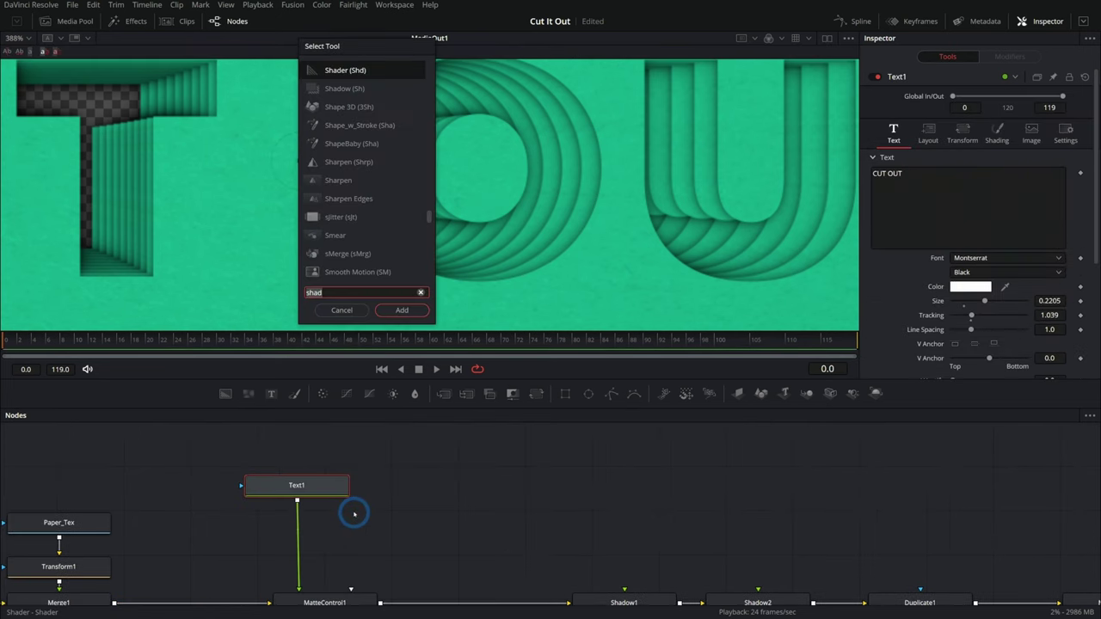
pyautogui.write('isp')
pyautogui.press('Return')
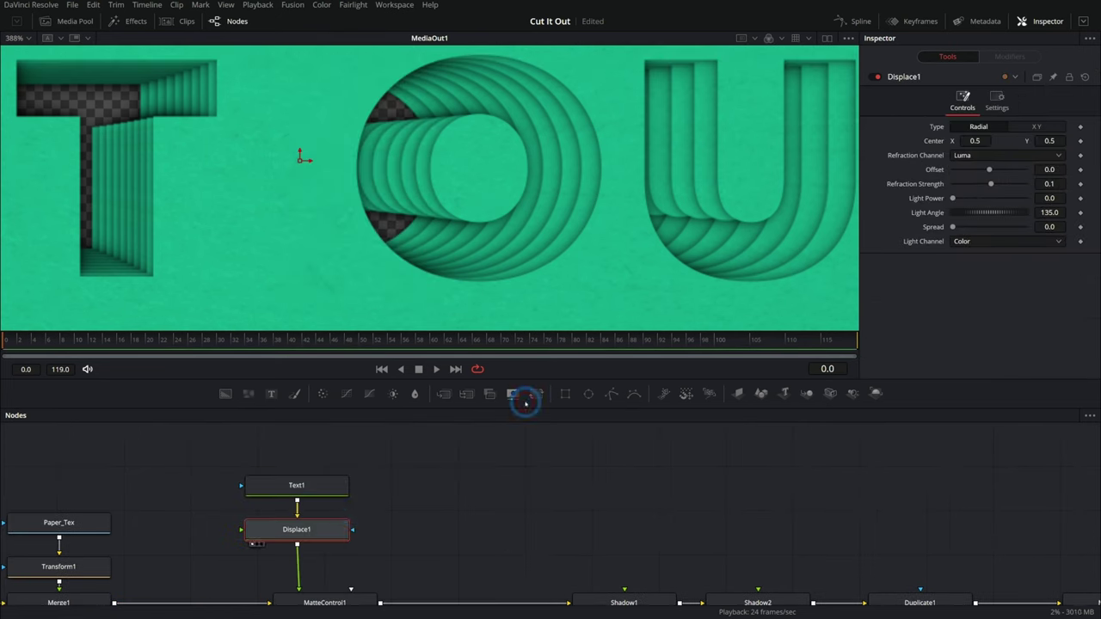
pyautogui.click(823, 40)
pyautogui.scroll(5, 412, 236)
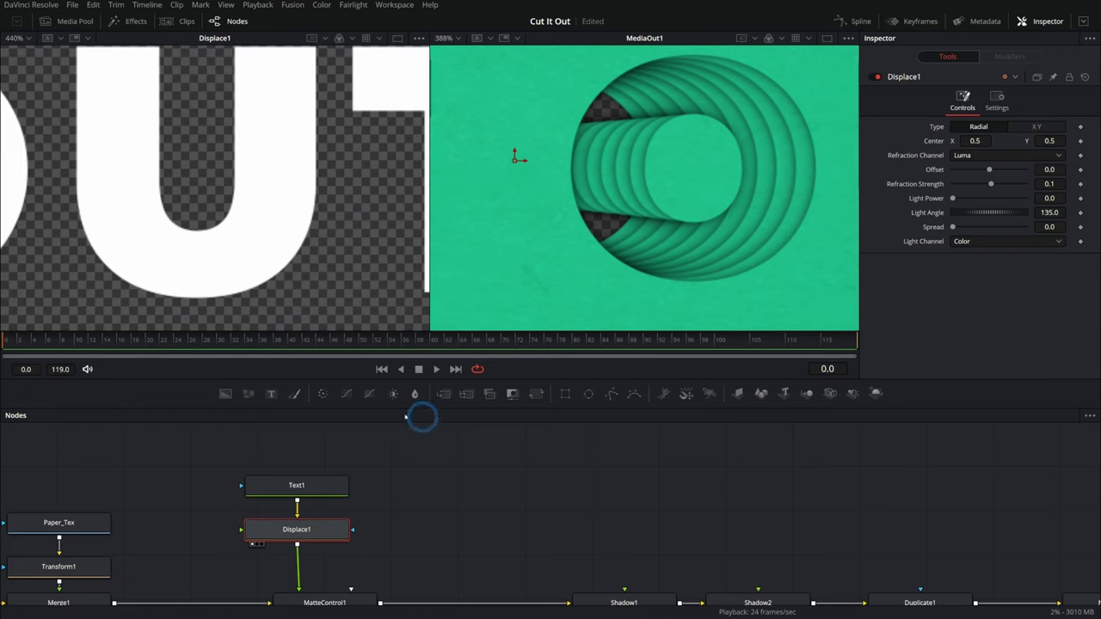
# - Connect a FastNoise node to the foreground input of Displace1, with detail 10 and scale raised to 20 or beyond
pyautogui.moveTo(248, 393); pyautogui.dragTo(337, 530)
pyautogui.moveTo(442, 533); pyautogui.dragTo(430, 533)
pyautogui.moveTo(966, 186); pyautogui.dragTo(1025, 187)
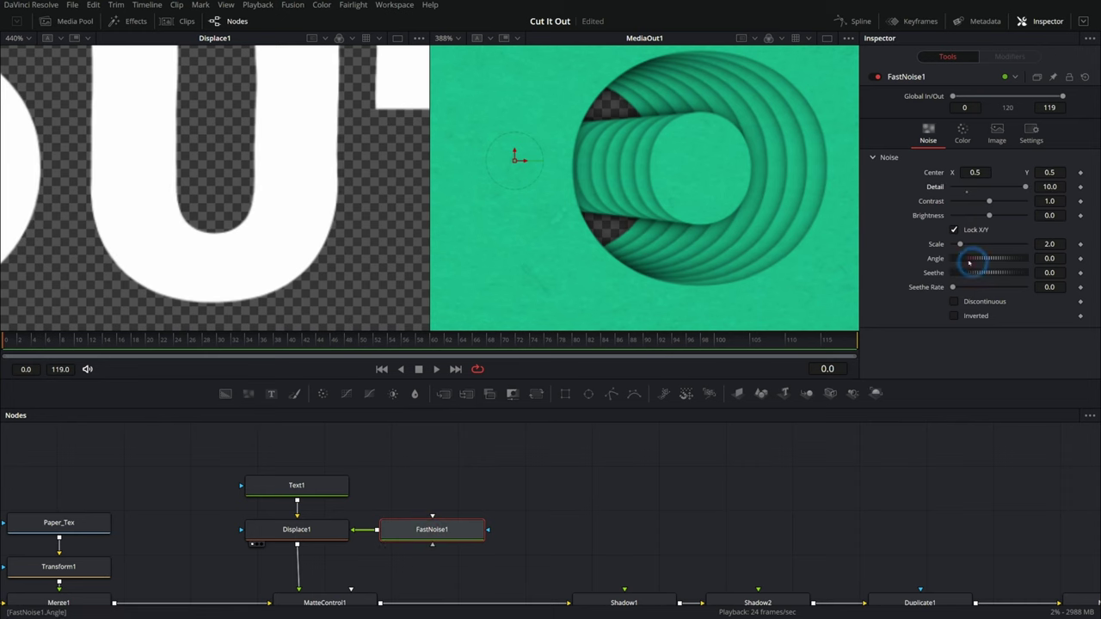
pyautogui.moveTo(960, 245); pyautogui.dragTo(1025, 244)
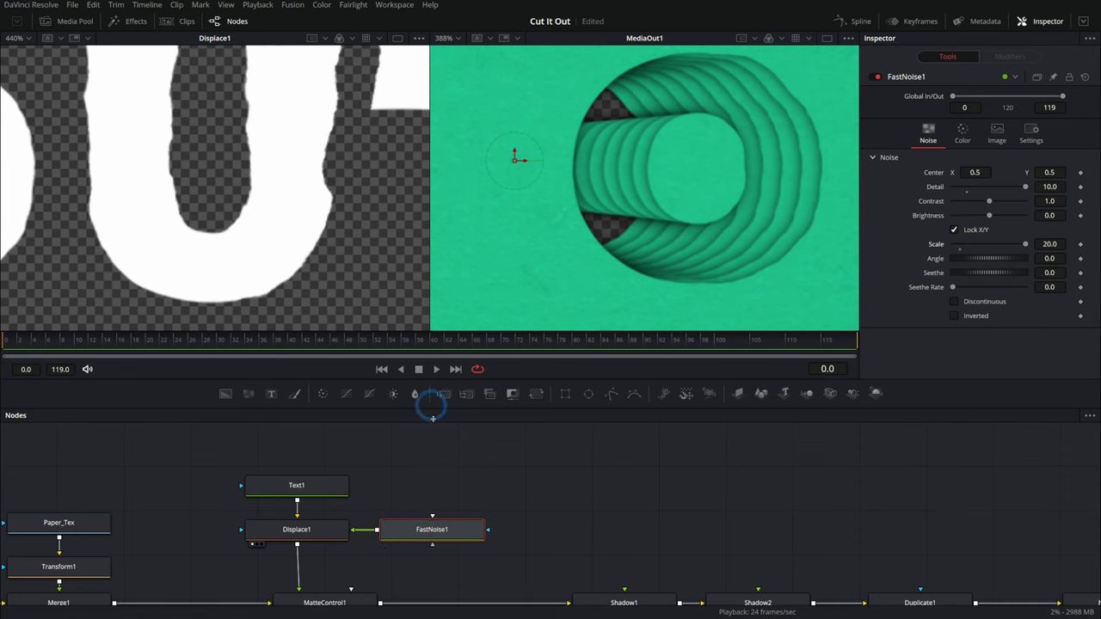
pyautogui.click(1049, 244)
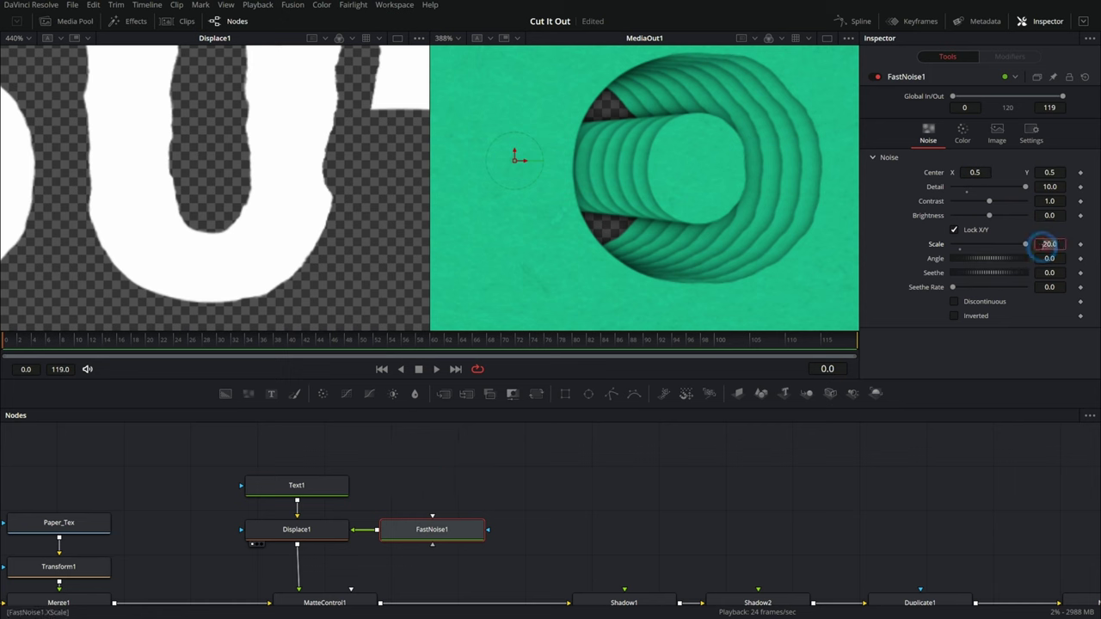
# - Set the refraction strength of Displace1 to -0.013 and check the roughened letter edges in the final image
pyautogui.click(342, 531)
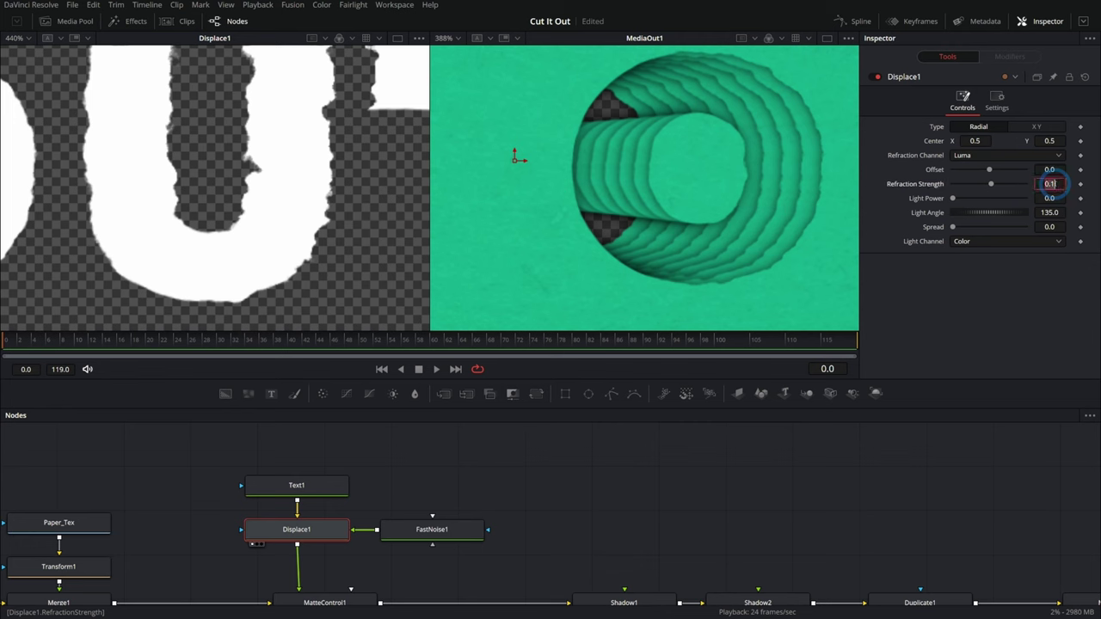
pyautogui.write('0')
pyautogui.press('Tab')
pyautogui.moveTo(1053, 185); pyautogui.dragTo(1045, 185)
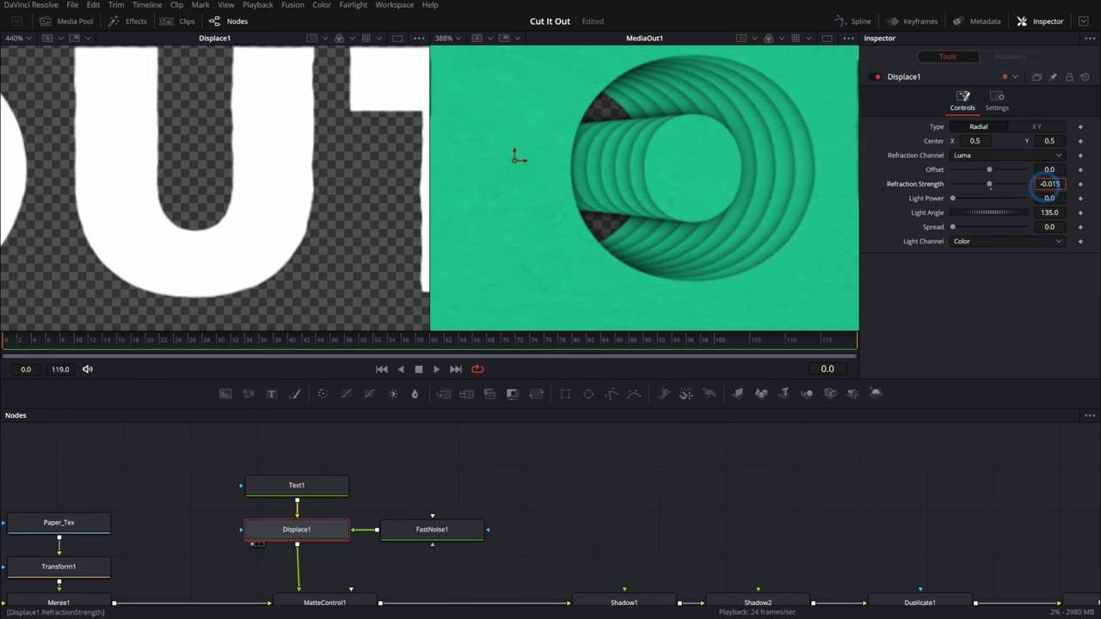
pyautogui.moveTo(225, 204); pyautogui.dragTo(330, 231)
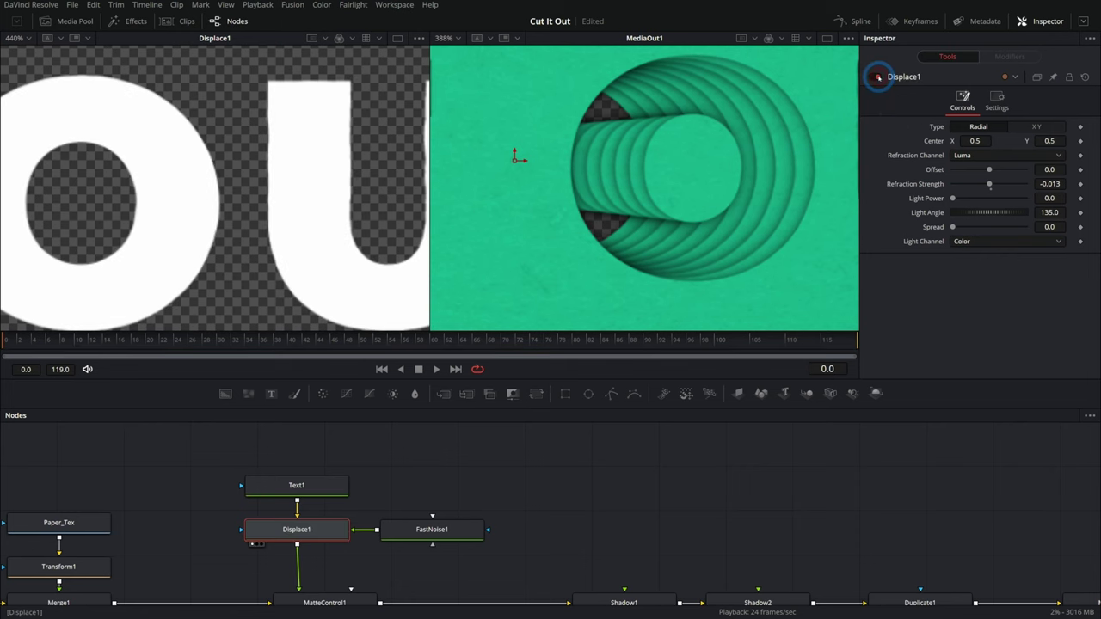
pyautogui.scroll(-6, 290, 236)
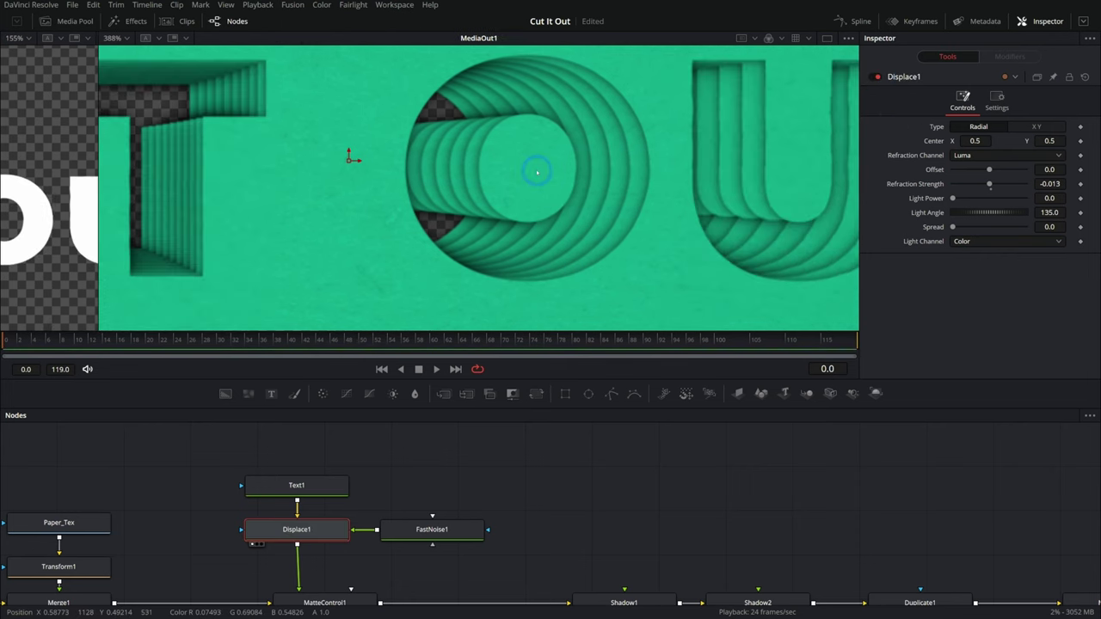
pyautogui.scroll(-5, 467, 215)
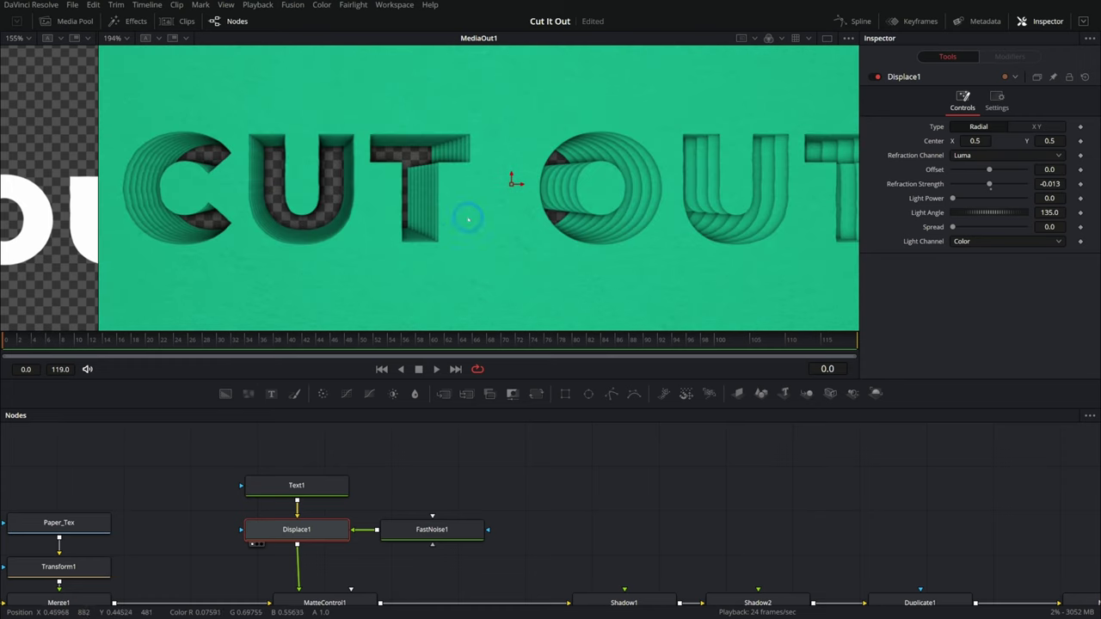
pyautogui.scroll(8, 410, 198)
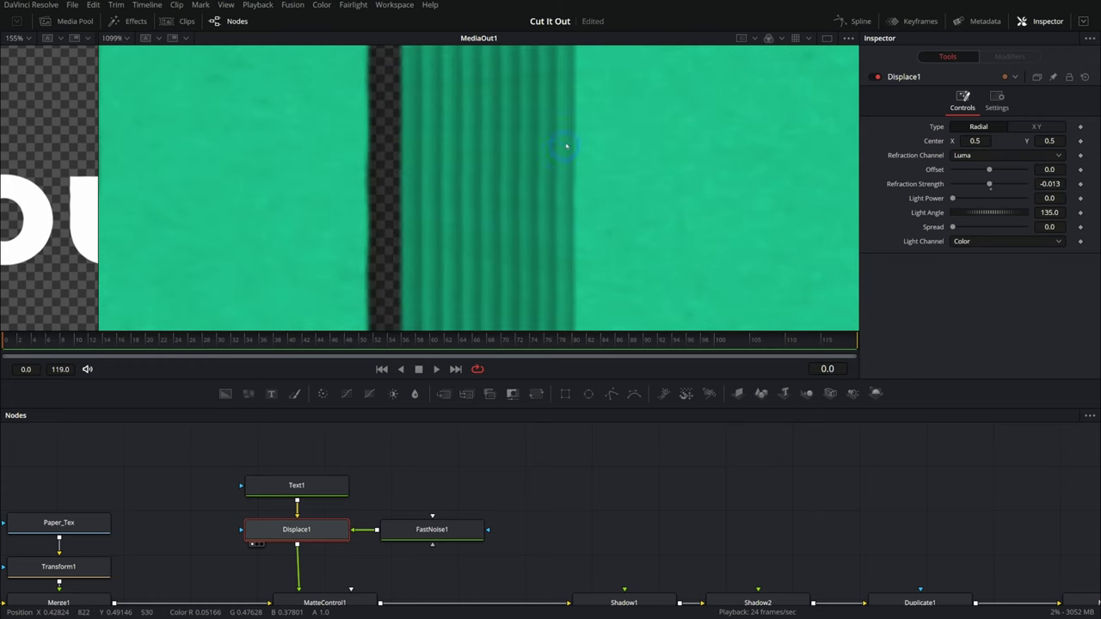
pyautogui.scroll(-8, 566, 146)
# - Keyframe the size of Duplicate1 at frame 0 and set its angle to 2.2
pyautogui.moveTo(325, 528); pyautogui.dragTo(356, 491)
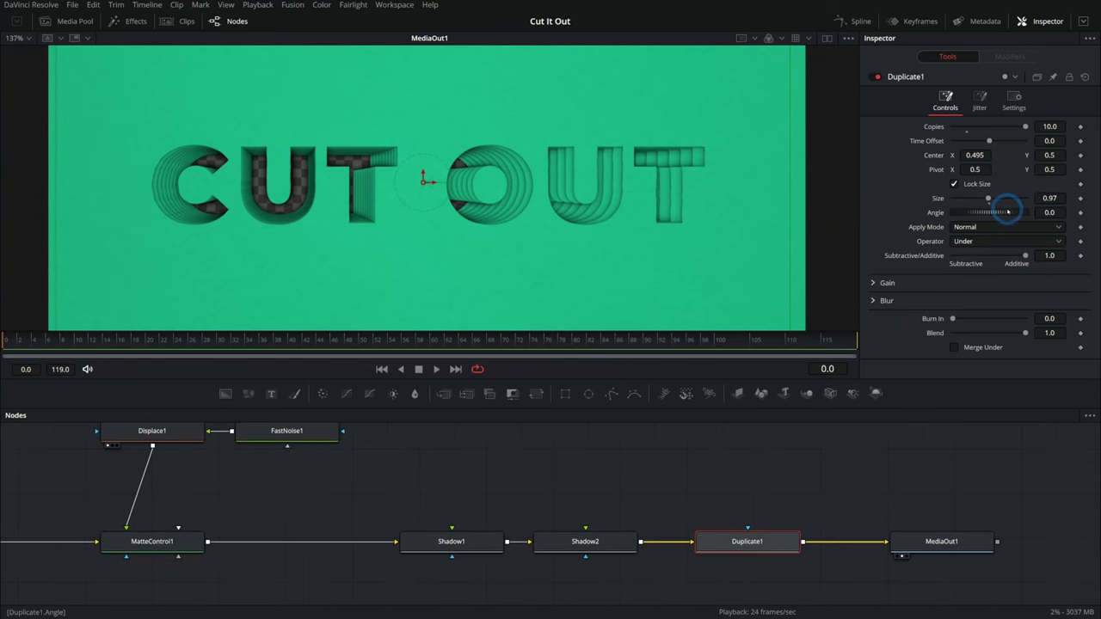
pyautogui.moveTo(1008, 211)
pyautogui.mouseDown()
pyautogui.moveTo(988, 209)
pyautogui.moveTo(1015, 215)
pyautogui.mouseUp()
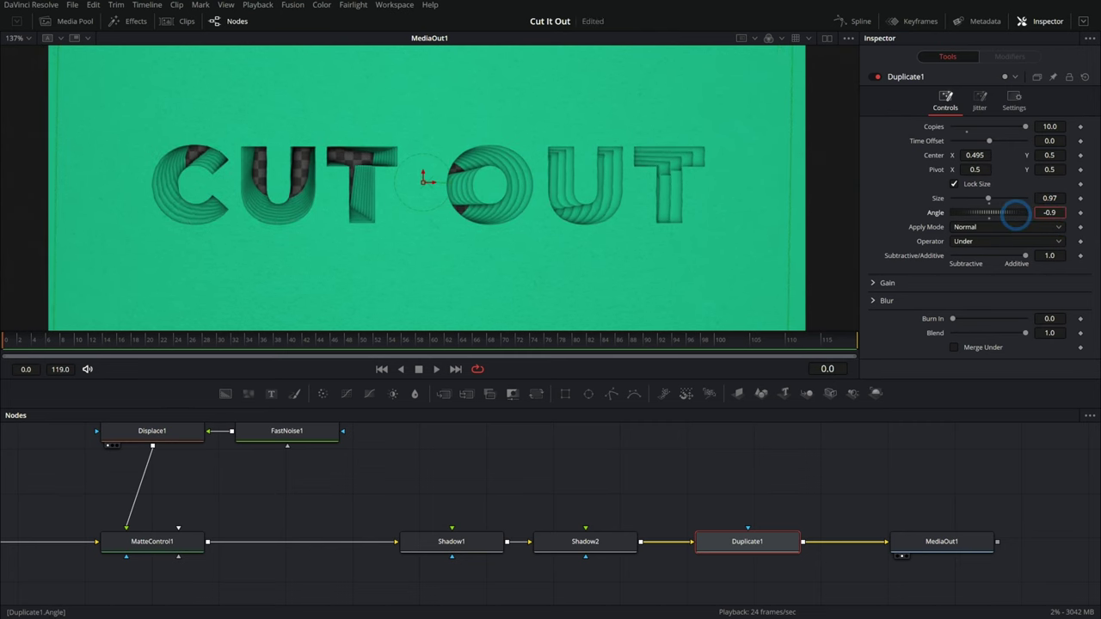
pyautogui.click(1080, 199)
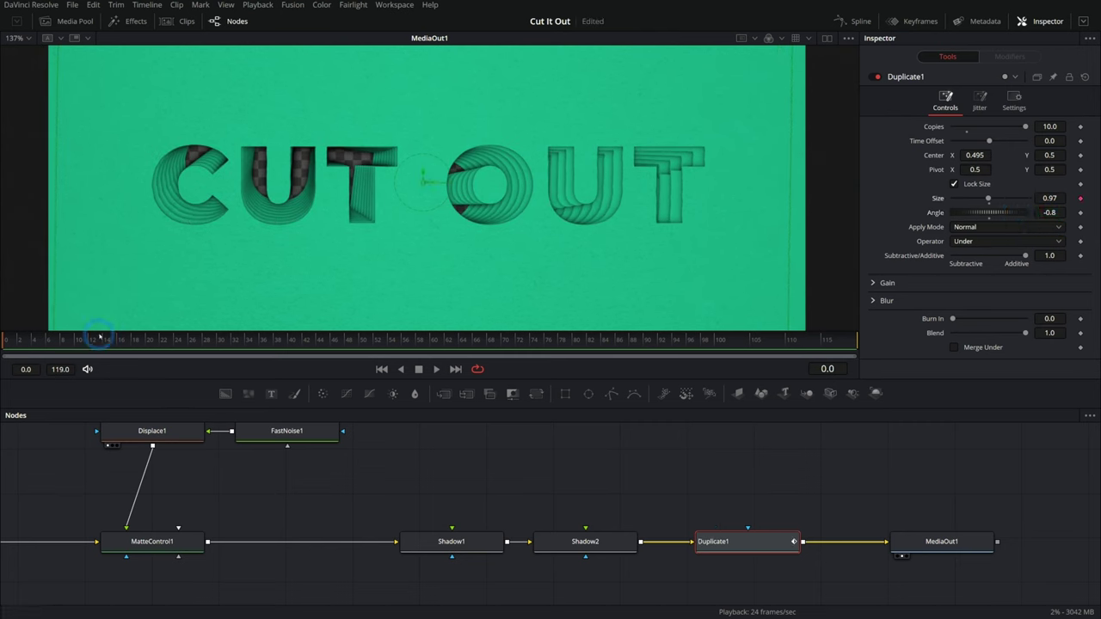
pyautogui.moveTo(1051, 213); pyautogui.dragTo(1069, 212)
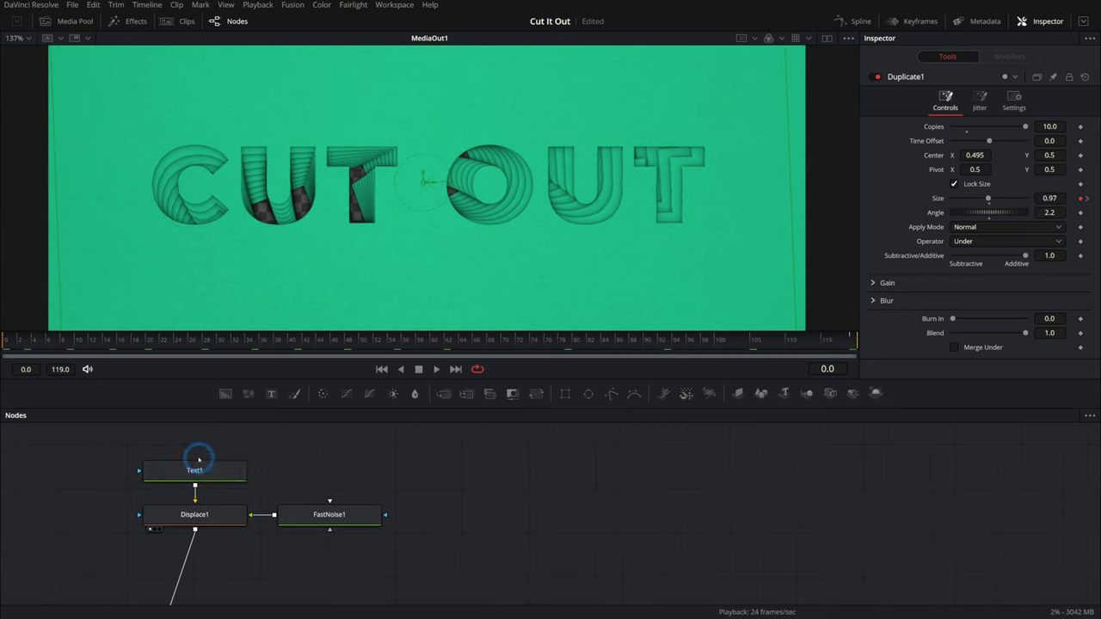
# - Animate the layout center of Text1 from Y 0.304713 at frame 0 up to near mid-frame at frame 119, and play it
pyautogui.click(194, 469)
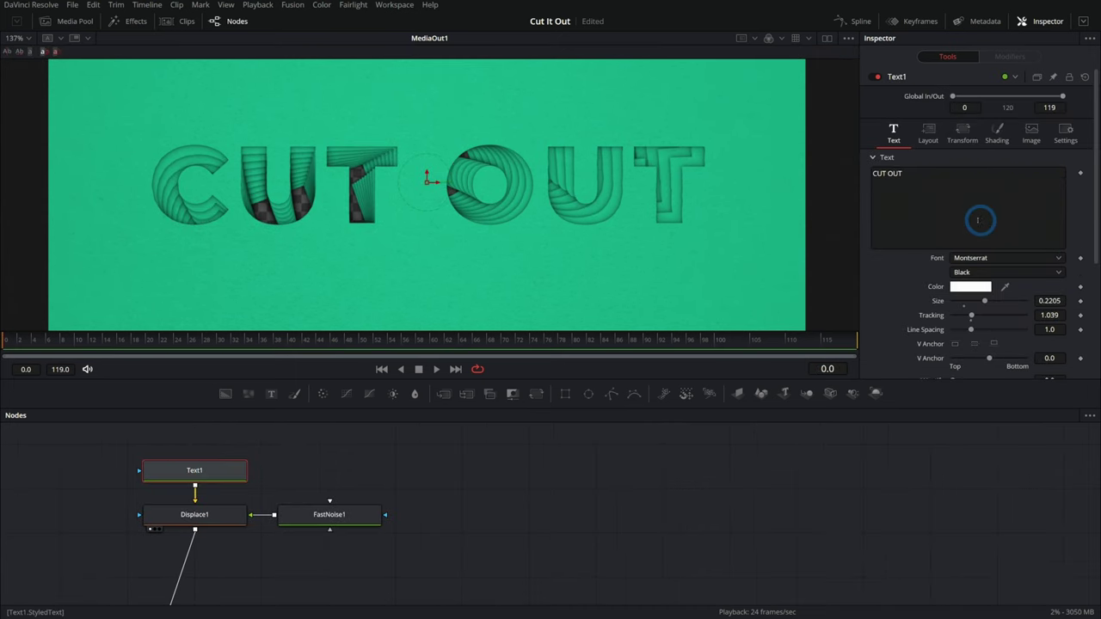
pyautogui.click(928, 133)
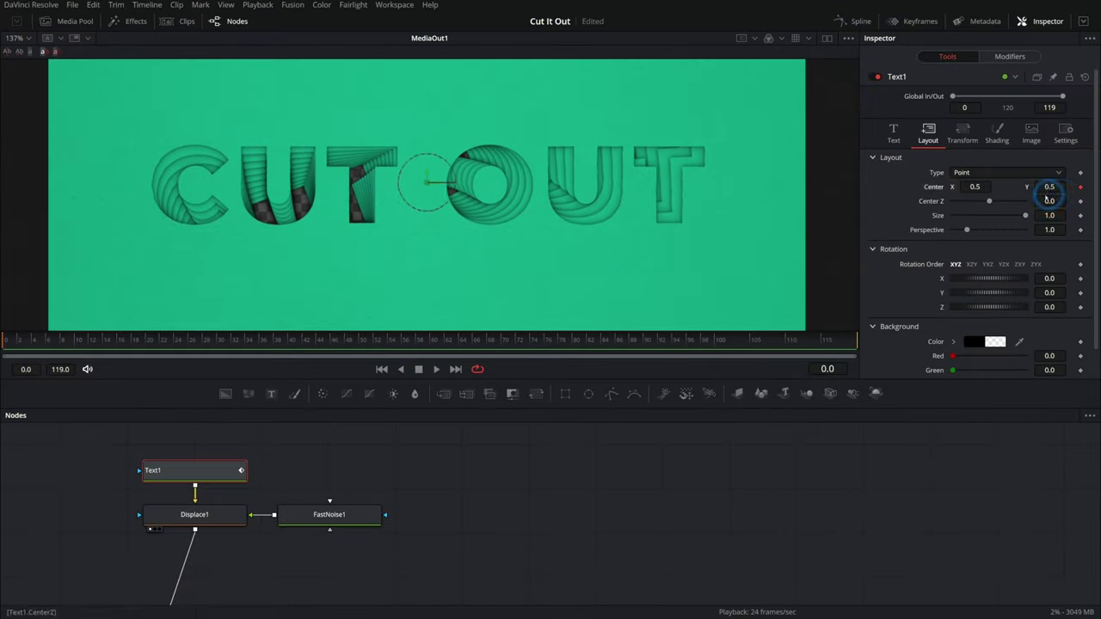
pyautogui.moveTo(427, 170); pyautogui.dragTo(430, 263)
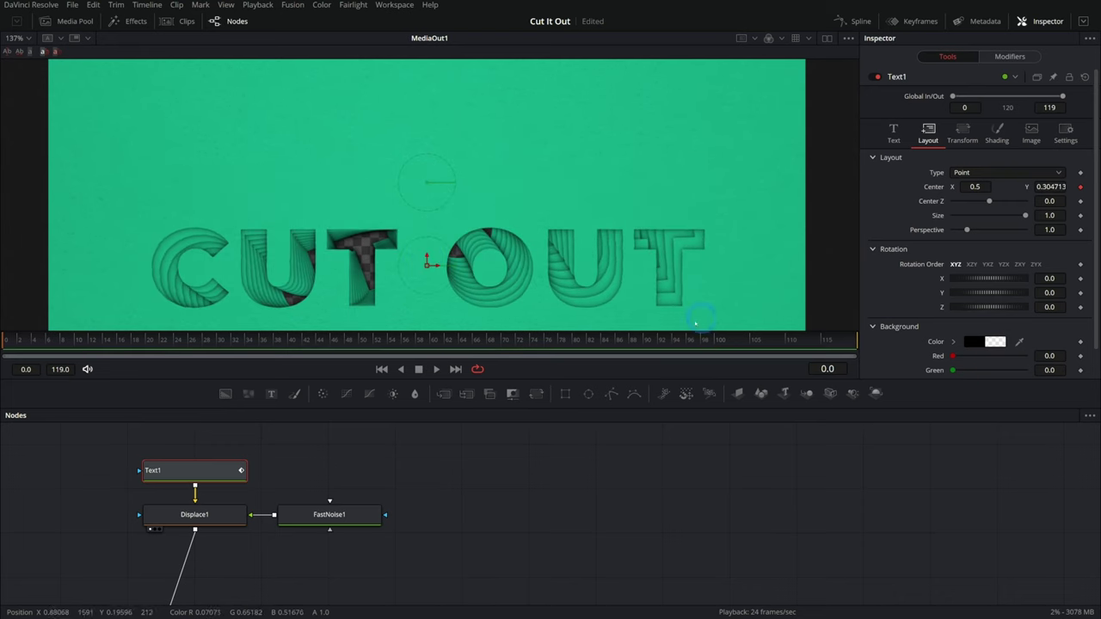
pyautogui.moveTo(768, 344); pyautogui.dragTo(912, 346)
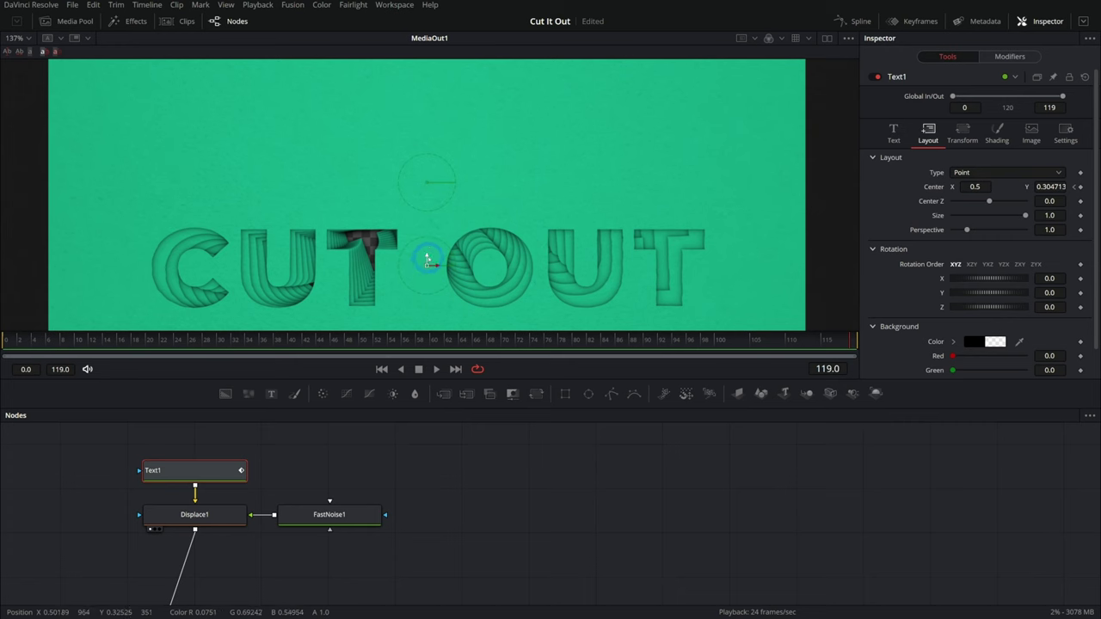
pyautogui.moveTo(427, 260); pyautogui.dragTo(426, 187)
pyautogui.press('space')
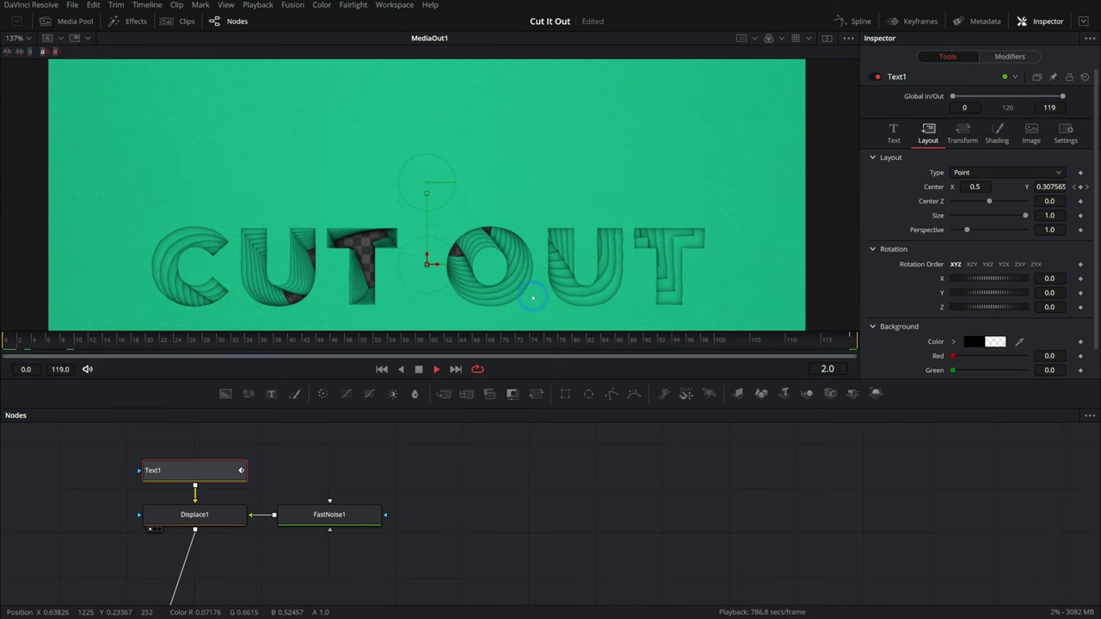
# - Scrub through the text movement and show Text1's layout center keyframes in the Keyframes editor, limited to selected tools and fitted to view
pyautogui.click(108, 344)
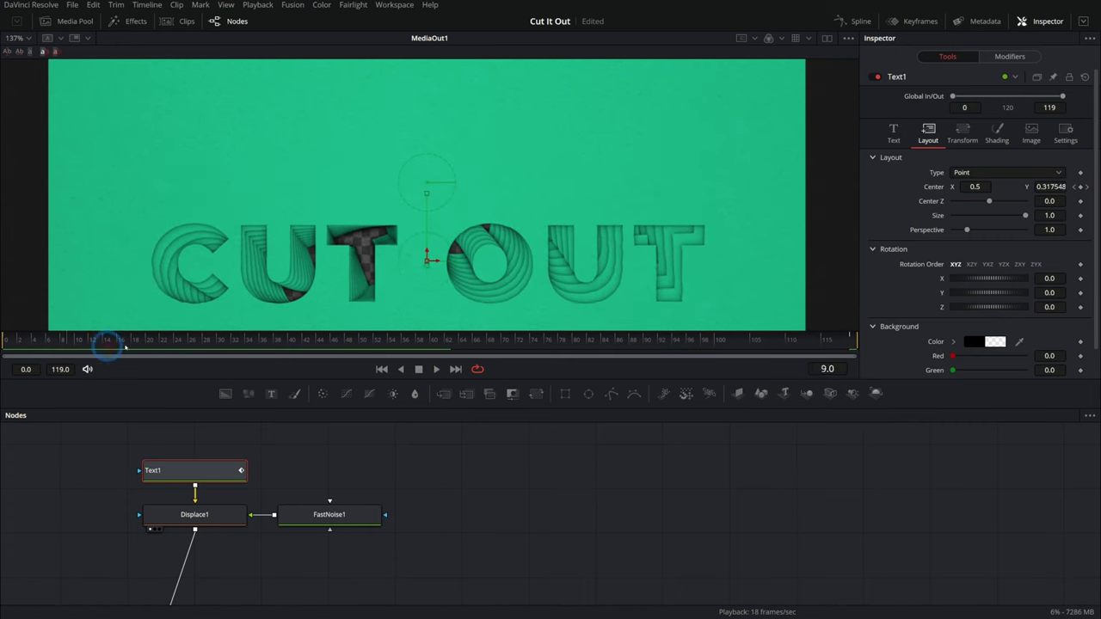
pyautogui.moveTo(125, 347); pyautogui.dragTo(428, 391)
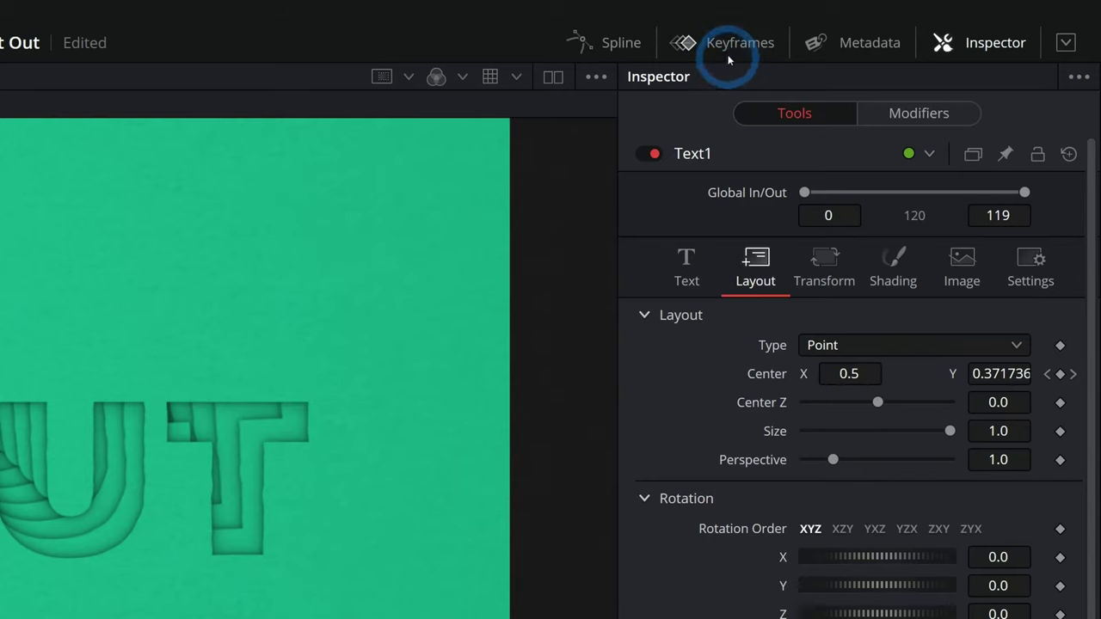
pyautogui.click(914, 21)
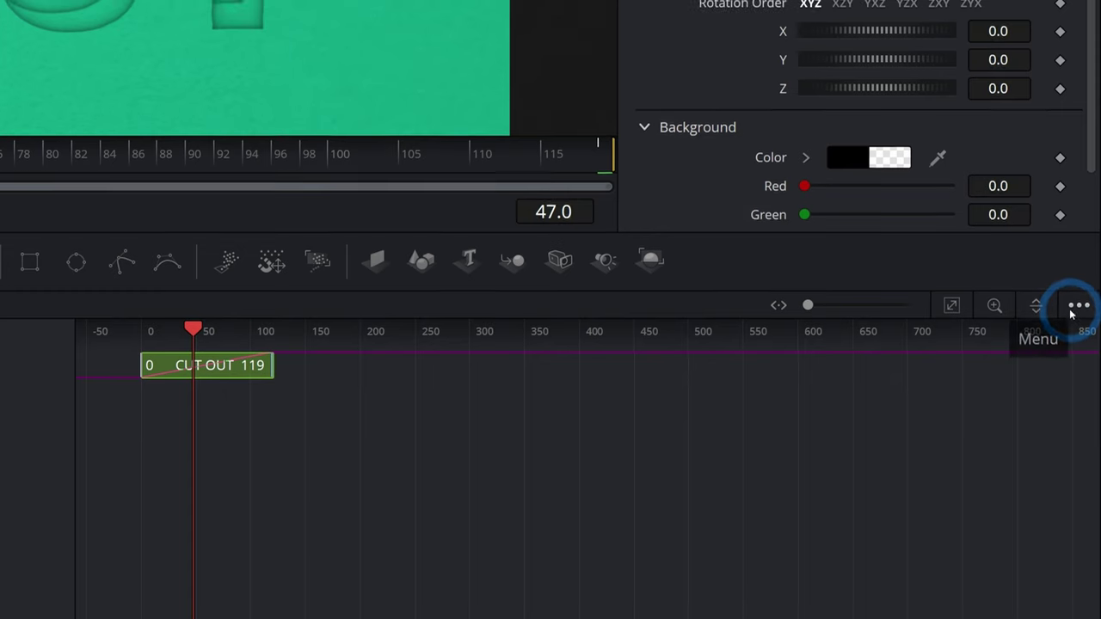
pyautogui.click(1087, 417)
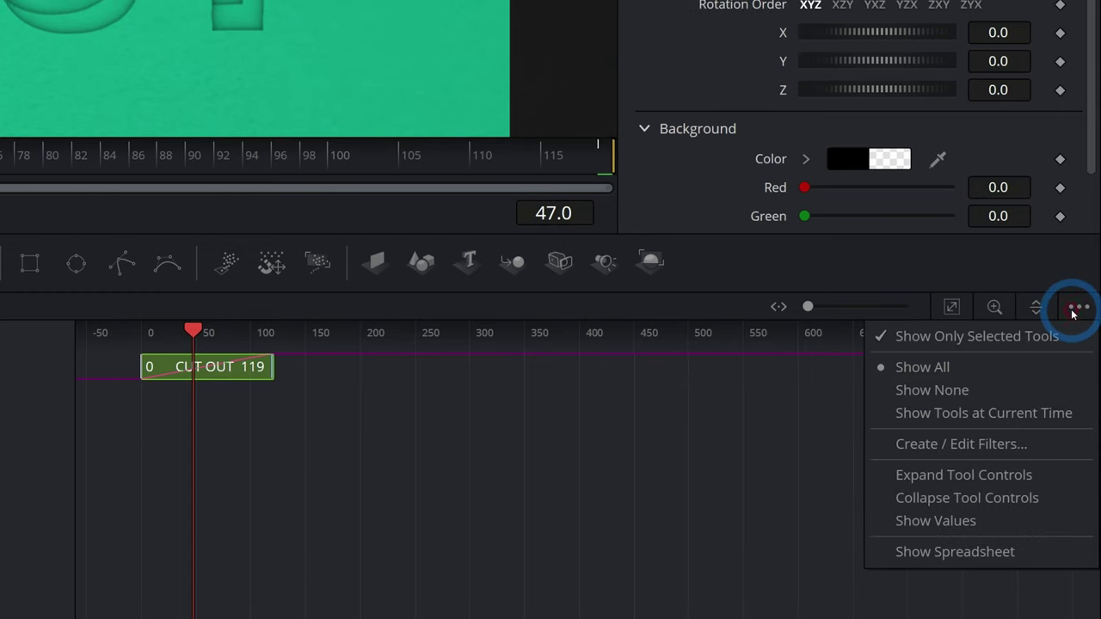
pyautogui.click(381, 426)
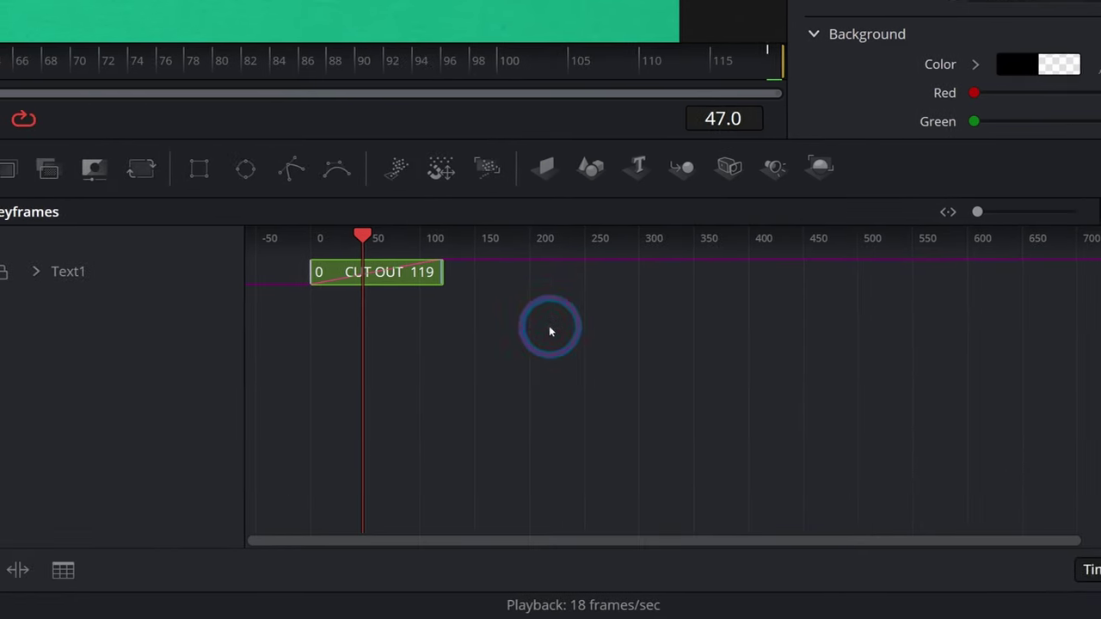
pyautogui.click(42, 293)
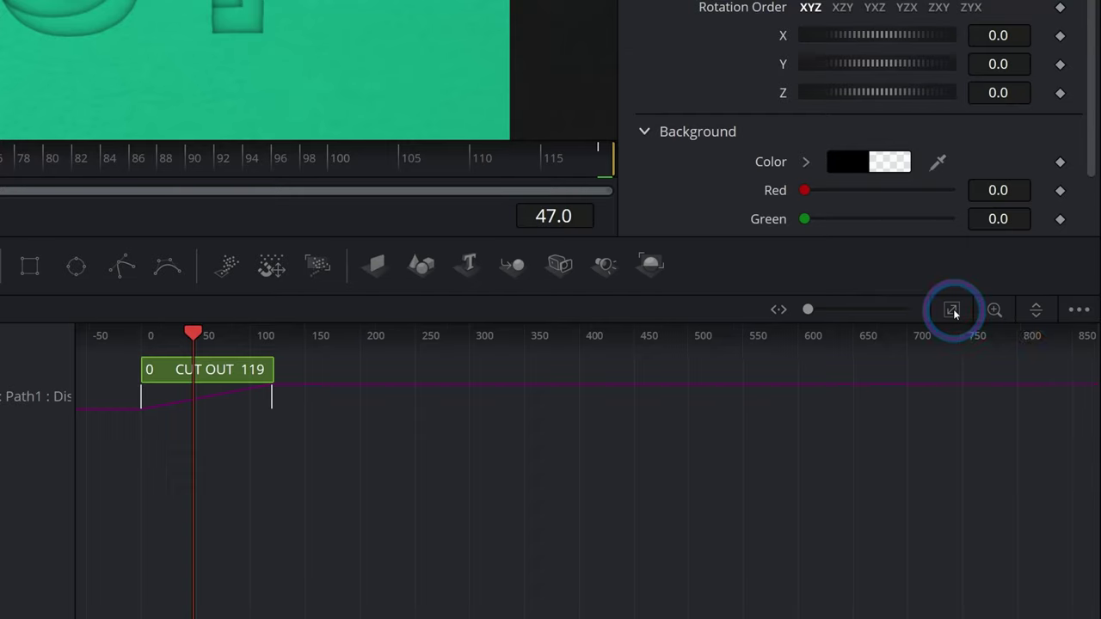
pyautogui.click(1025, 415)
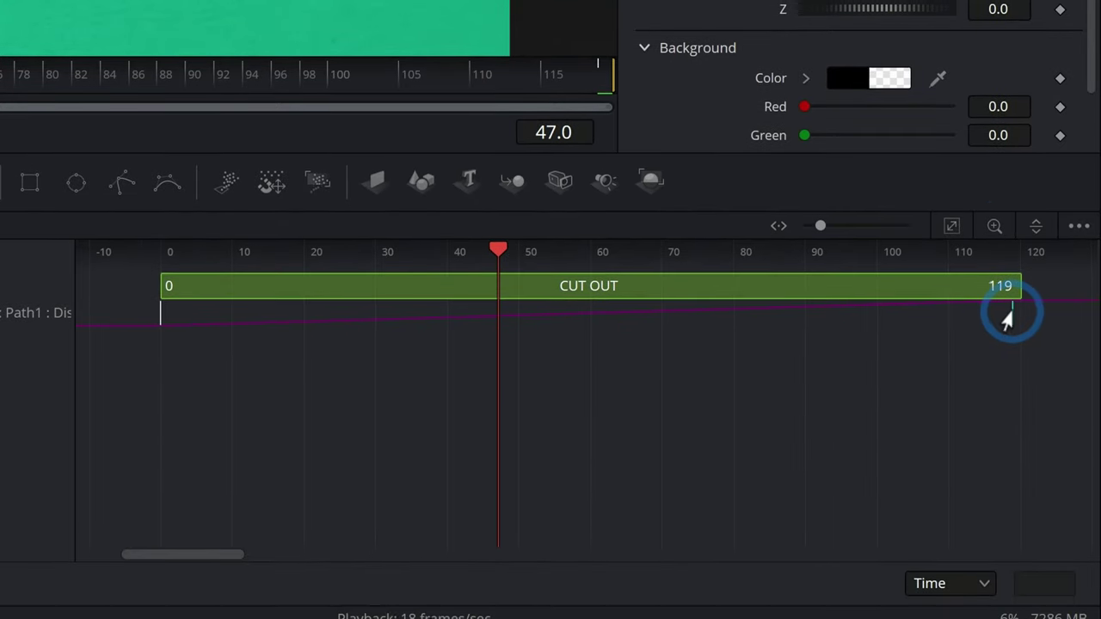
# - Move the end keyframe of Text1's layout center to frame 59 and play the faster movement
pyautogui.click(1052, 460)
pyautogui.moveTo(991, 315); pyautogui.dragTo(460, 319)
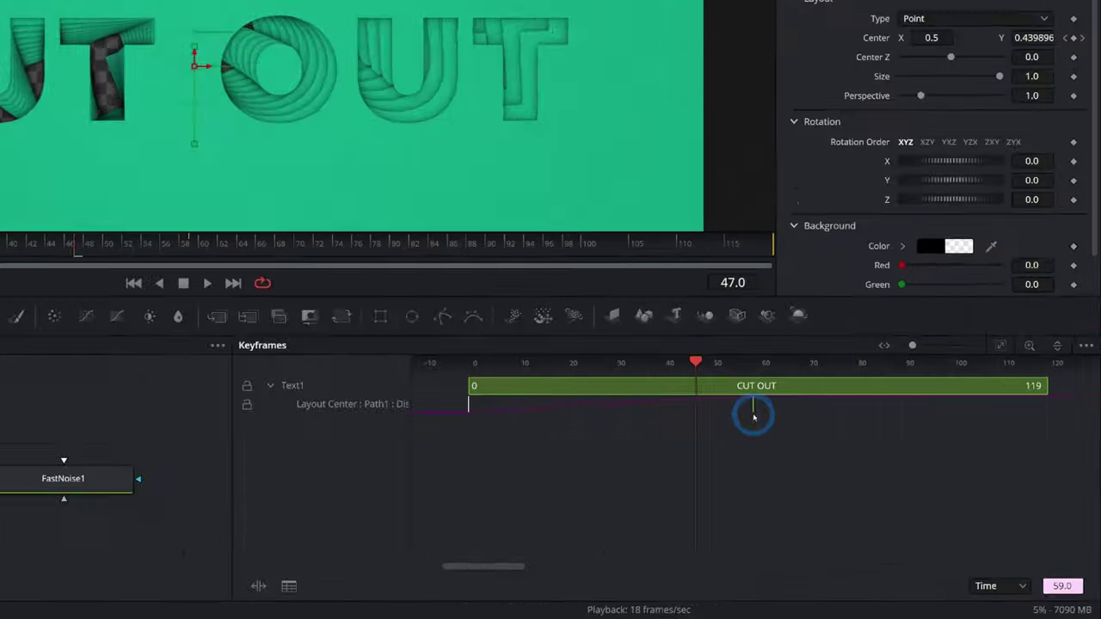
pyautogui.click(381, 369)
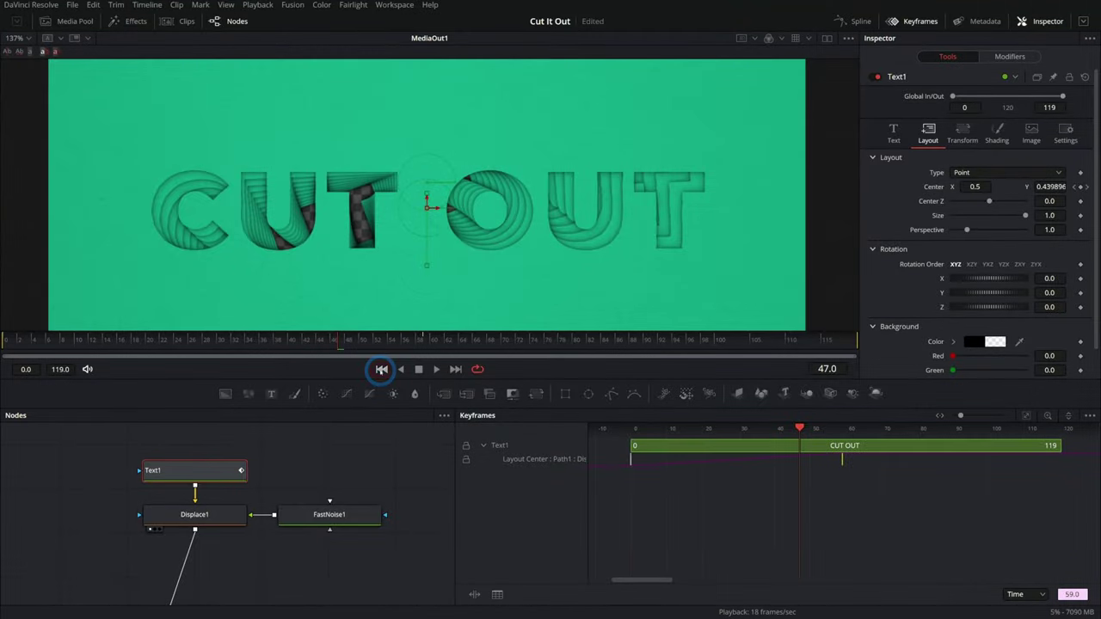
pyautogui.click(430, 370)
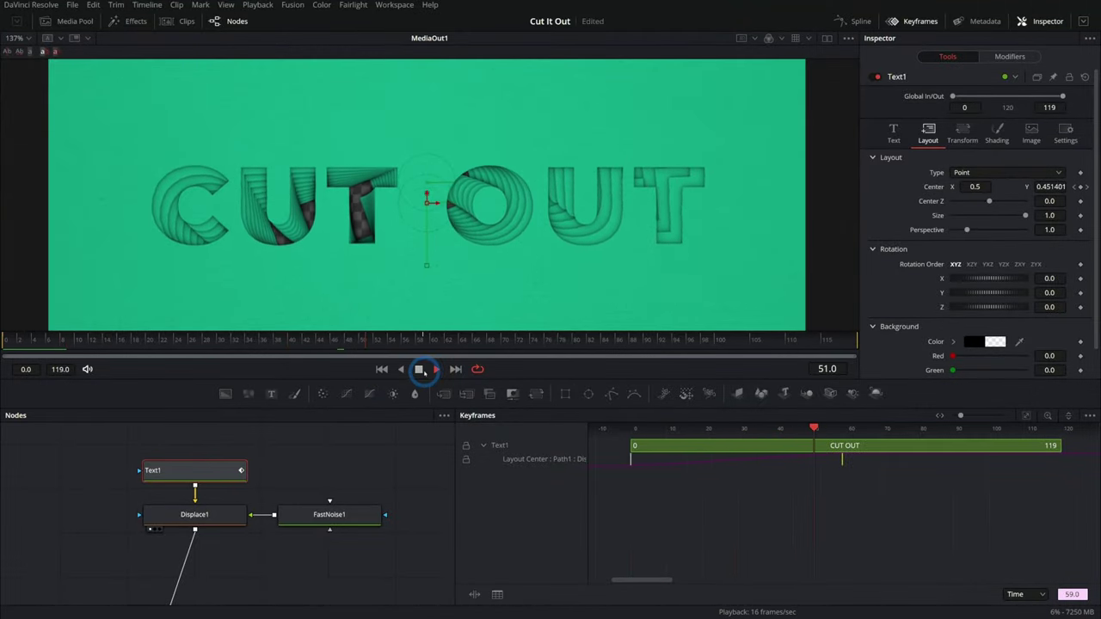
# - Smooth both layout center keyframes of Text1 and play the eased movement
pyautogui.moveTo(882, 481); pyautogui.dragTo(599, 461)
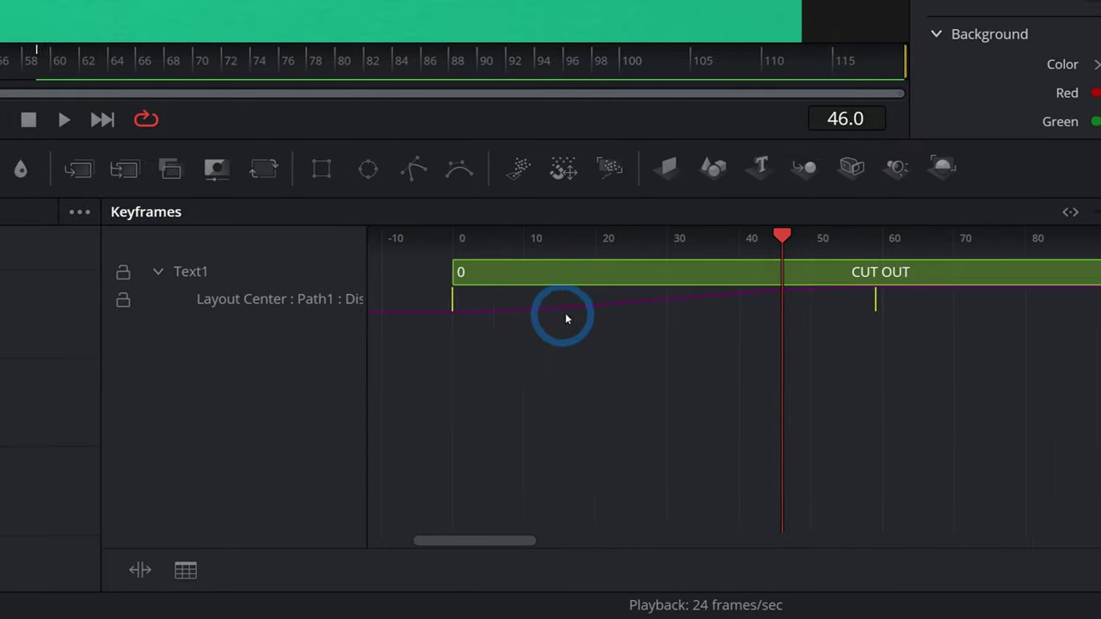
pyautogui.click(428, 369)
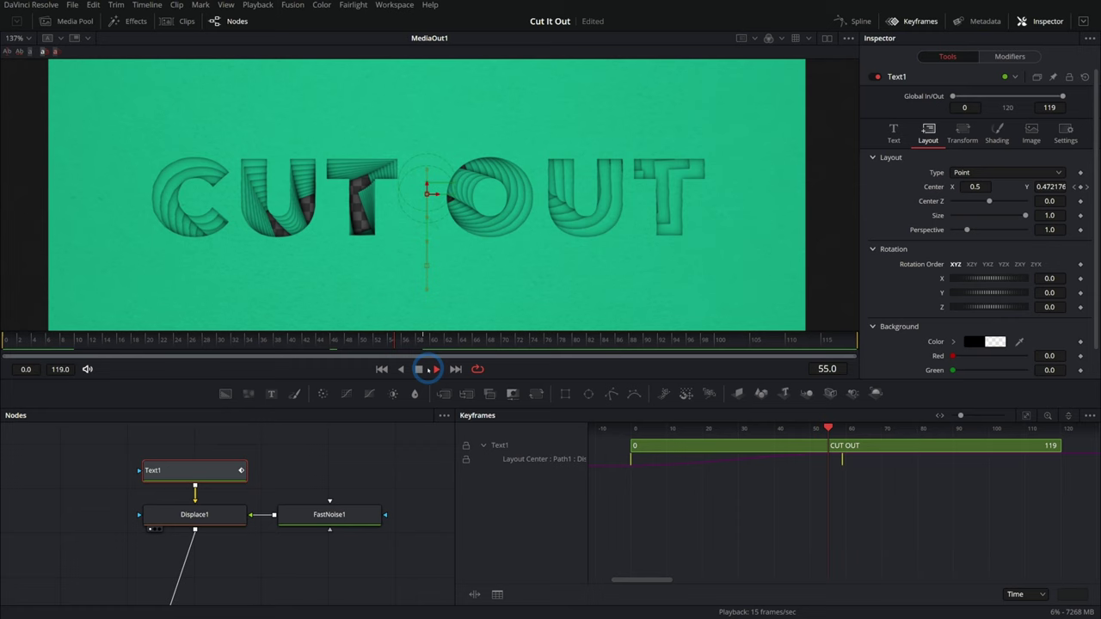
pyautogui.click(419, 369)
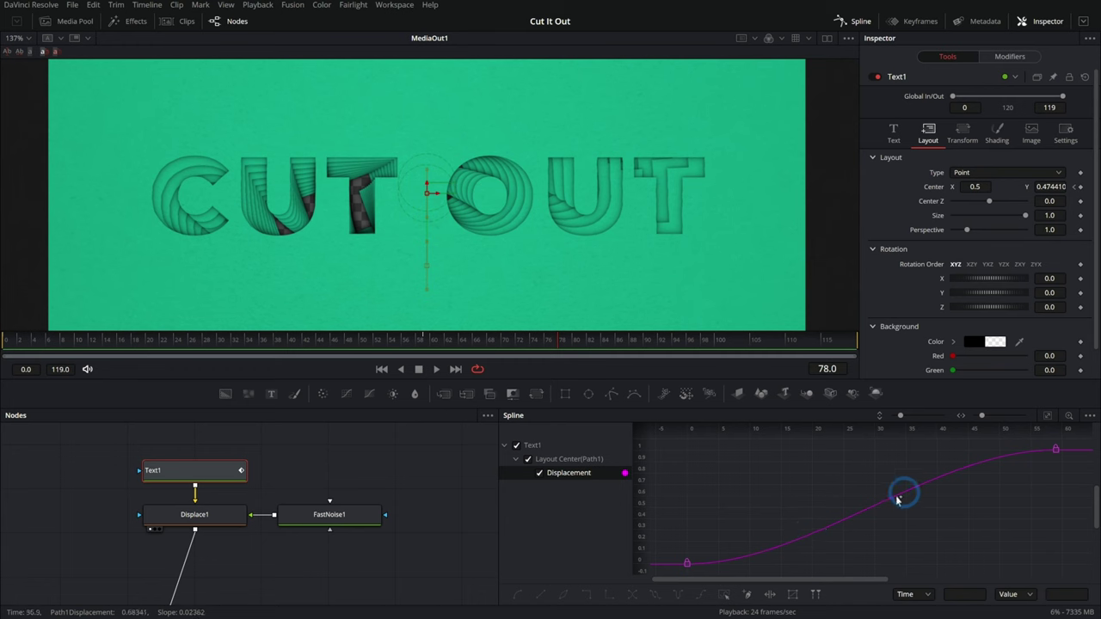
# - Stretch the ease handle of Text1's last displacement keyframe back to about frame 8 in the spline curve and play the animation
pyautogui.moveTo(931, 454); pyautogui.dragTo(814, 463)
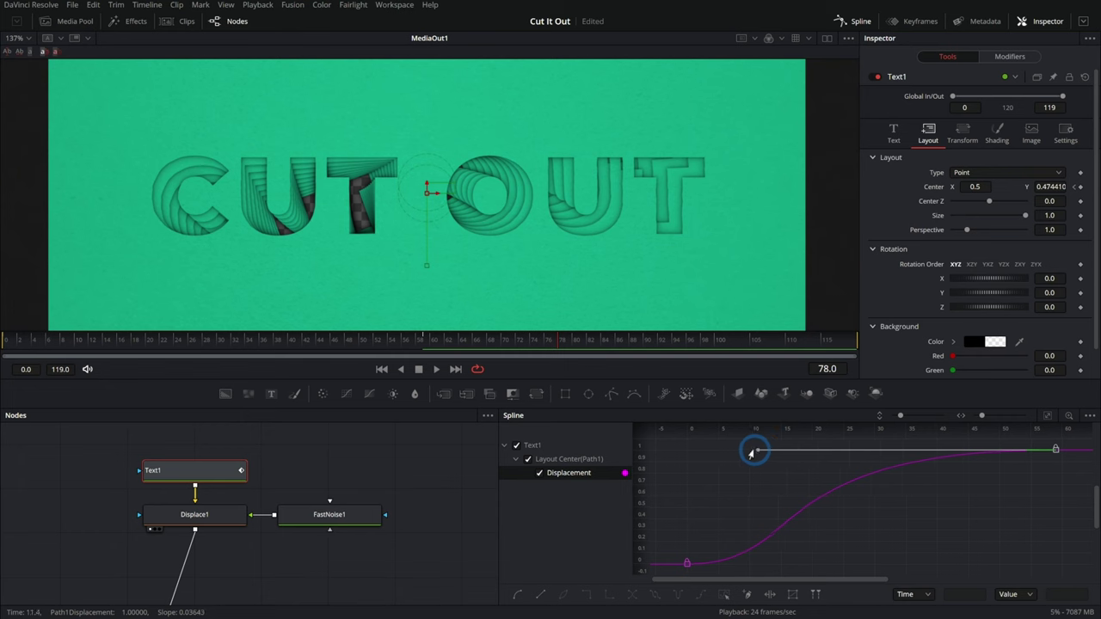
pyautogui.click(382, 369)
pyautogui.press('space')
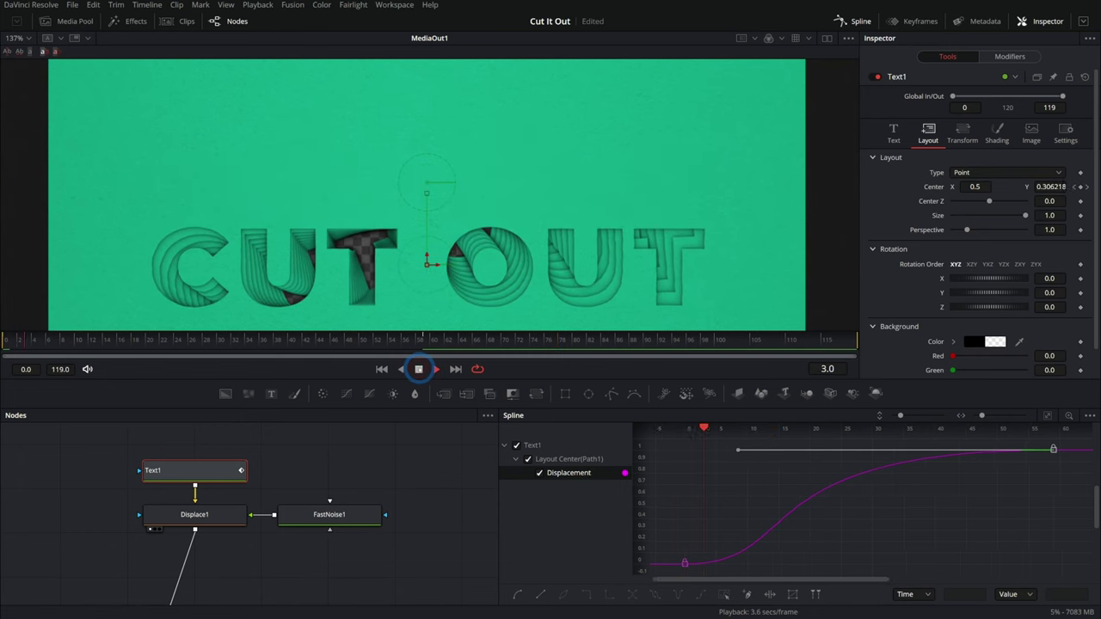
# - Display the size curve of Duplicate1 and flatten its keyframes at frames 62 and 0 into smooth eases
pyautogui.click(716, 482)
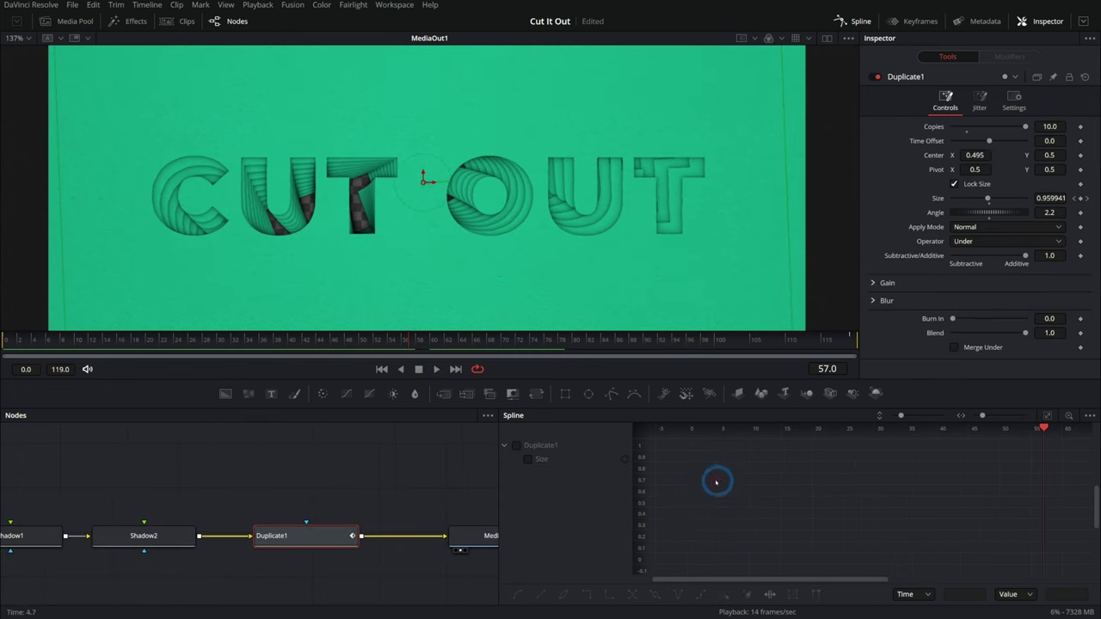
pyautogui.click(540, 467)
pyautogui.moveTo(998, 571); pyautogui.dragTo(886, 560)
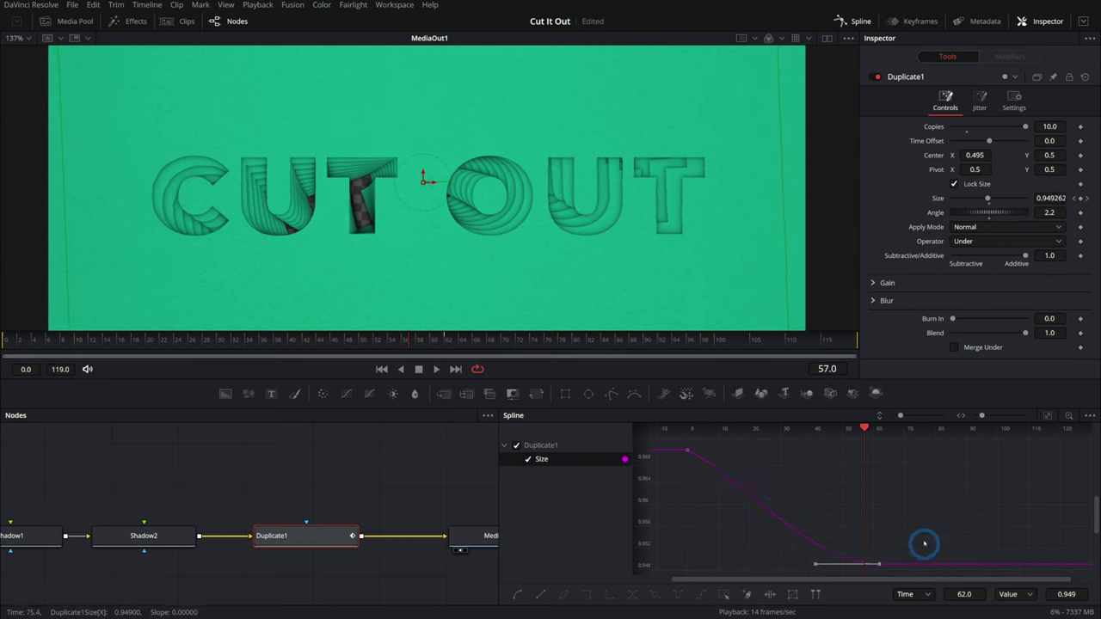
pyautogui.click(689, 453)
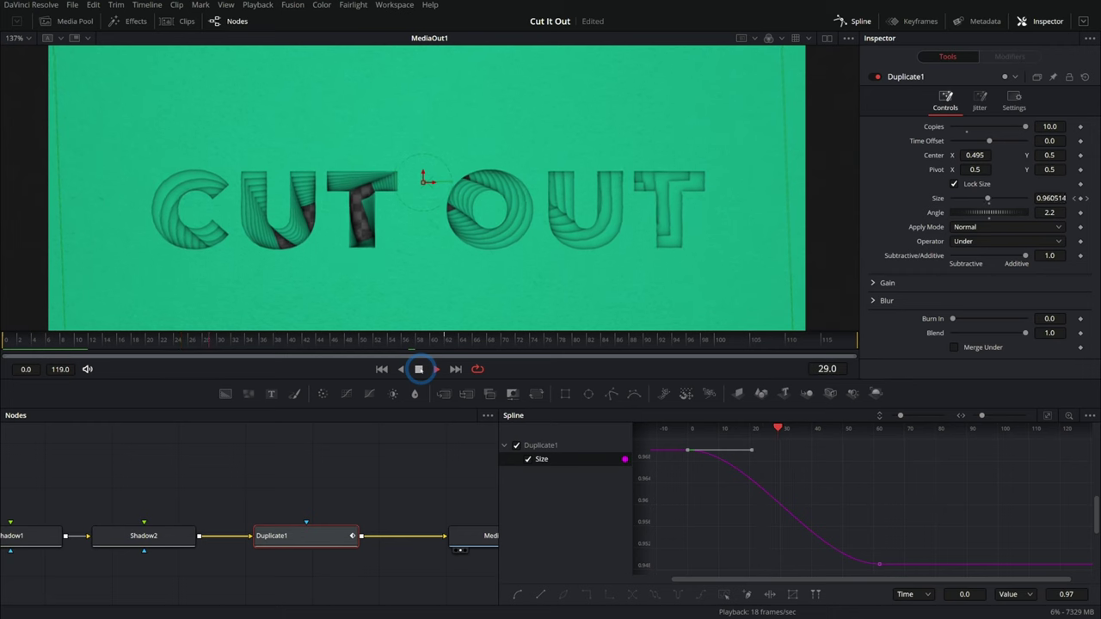
# - Set the alpha of Shadow1 to 0.512 and of Shadow2 to 0.606, and play the animation from frame 0
pyautogui.click(132, 528)
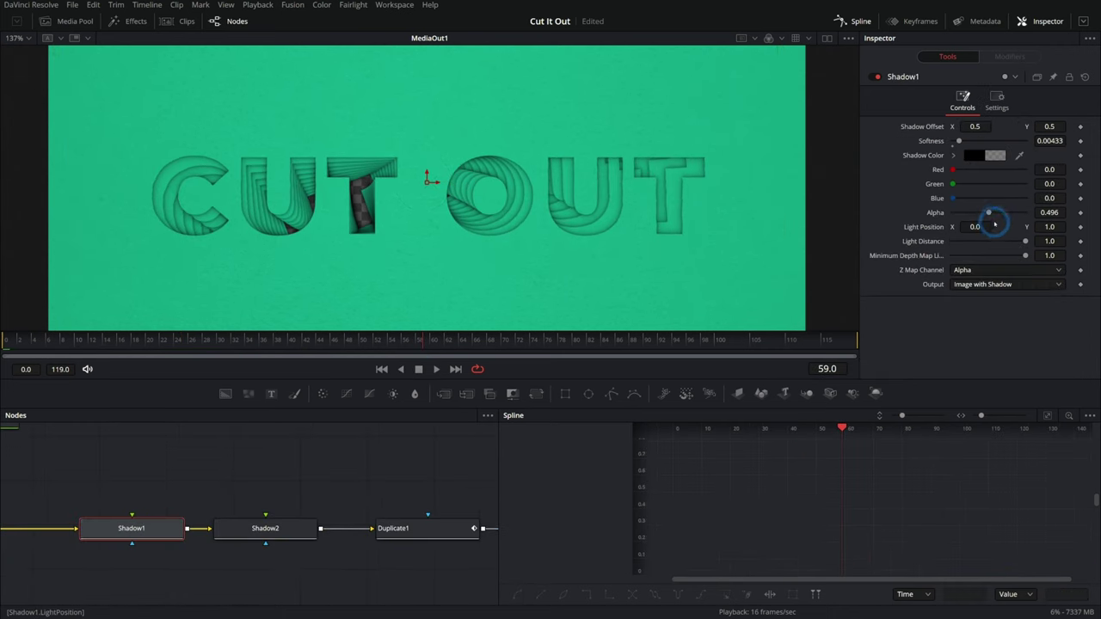
pyautogui.click(263, 528)
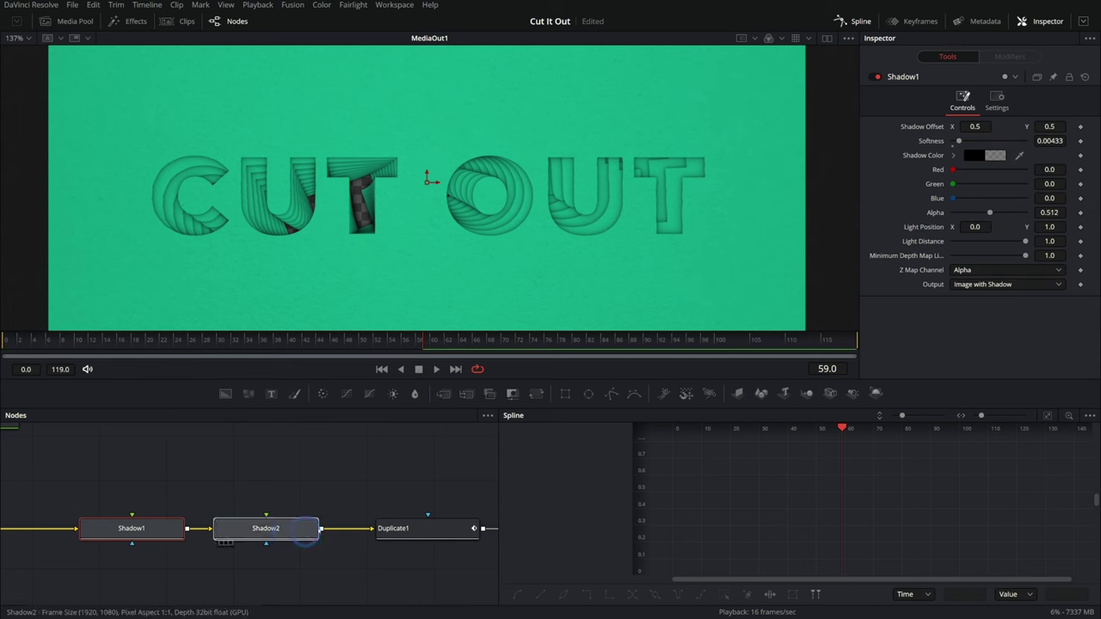
pyautogui.moveTo(327, 342); pyautogui.dragTo(4, 342)
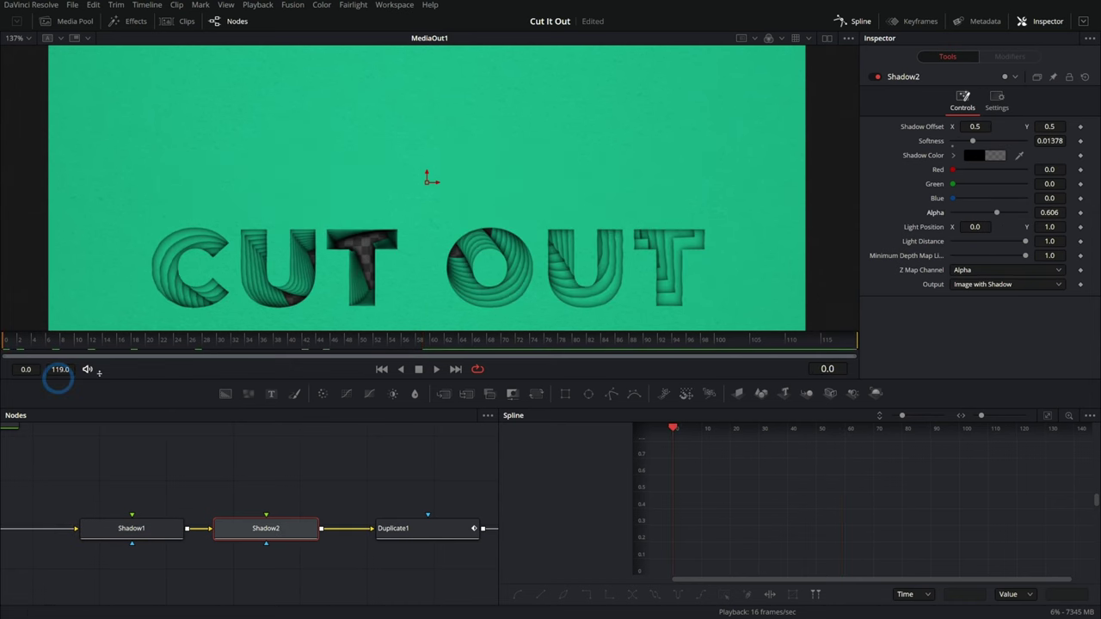
pyautogui.press('space')
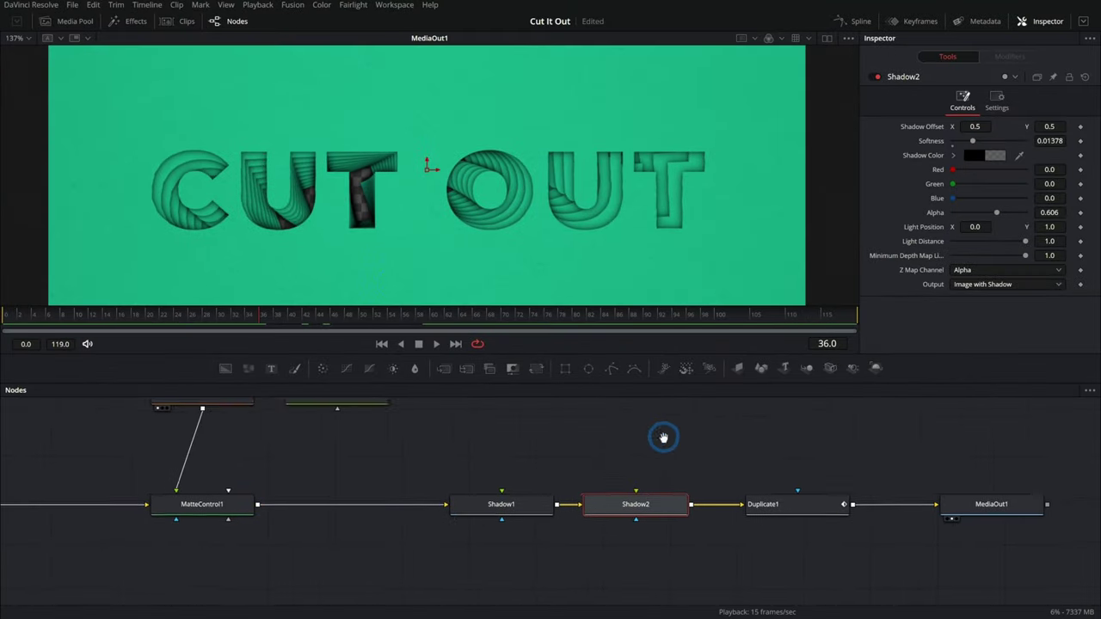
# - Add a Merge node with Merge1 as background and Duplicate1 as foreground, and feed it into MediaOut1
pyautogui.moveTo(663, 438); pyautogui.dragTo(716, 439)
pyautogui.scroll(-2, 716, 439)
pyautogui.click(562, 455)
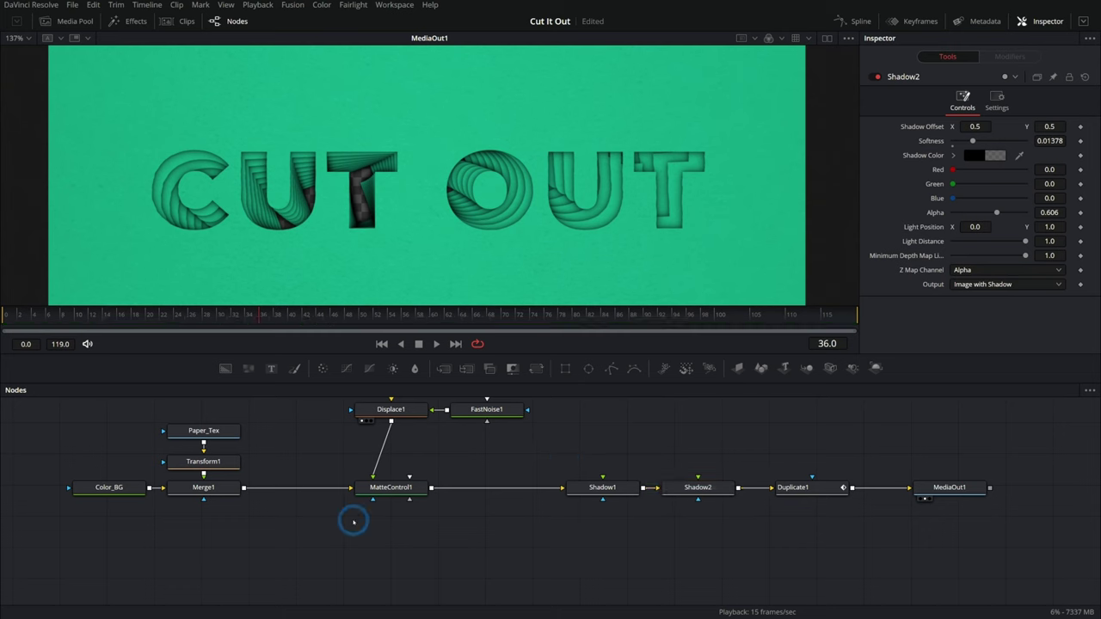
pyautogui.moveTo(449, 368); pyautogui.dragTo(823, 555)
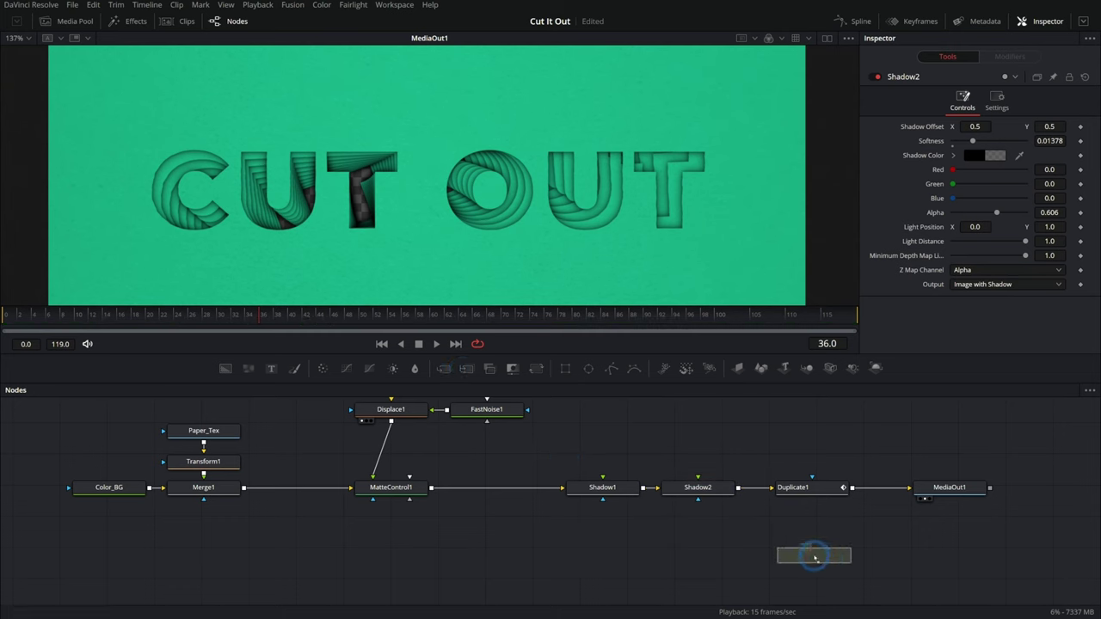
pyautogui.moveTo(244, 487); pyautogui.dragTo(606, 576)
pyautogui.moveTo(608, 533); pyautogui.dragTo(979, 488)
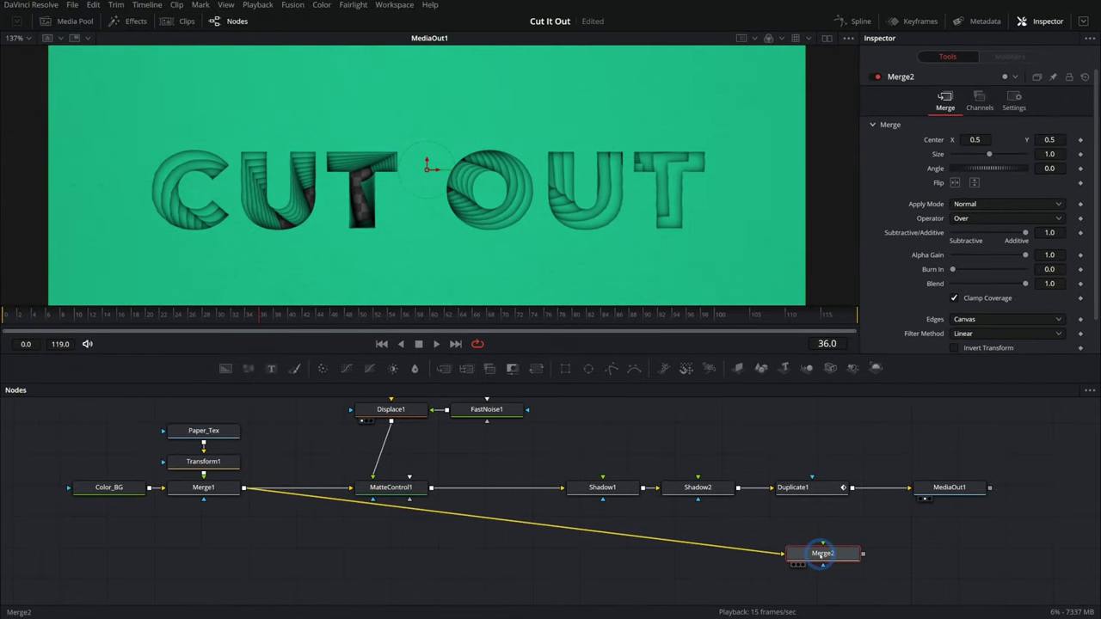
pyautogui.press('1')
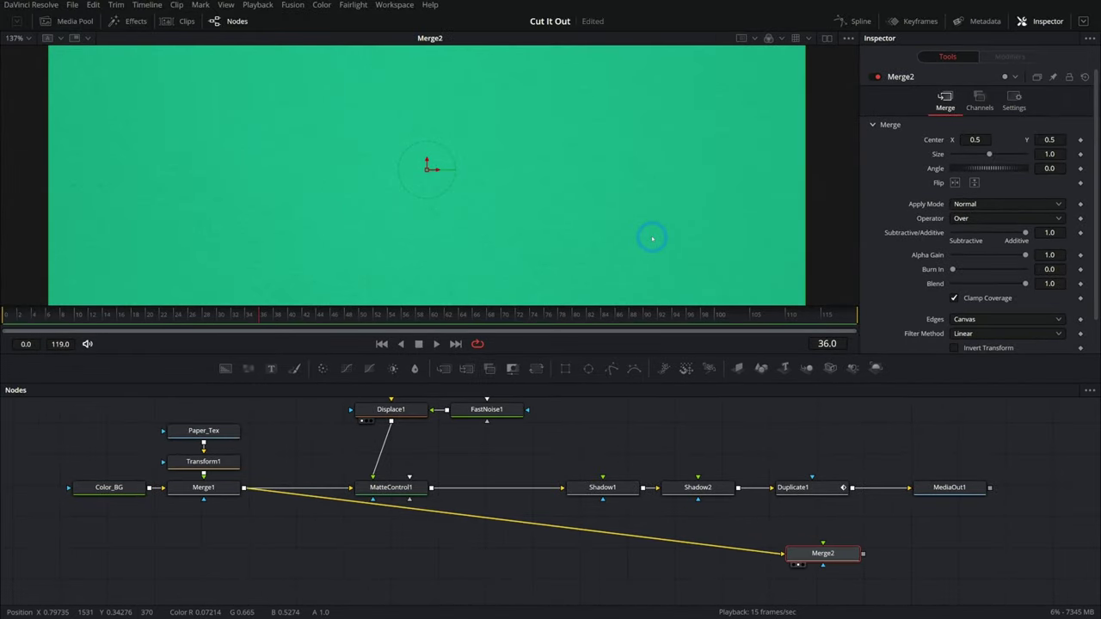
pyautogui.moveTo(850, 487); pyautogui.dragTo(920, 553)
pyautogui.press('1')
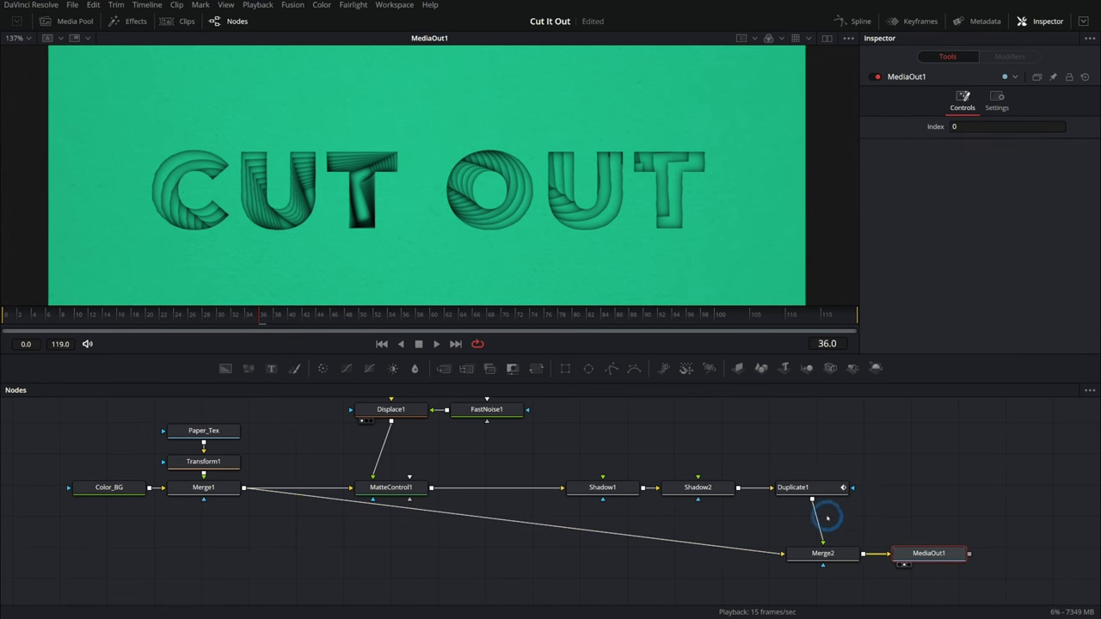
# - Lower the shadow alpha of Shadow2 and Shadow1, and reduce the angle of Duplicate1
pyautogui.click(697, 487)
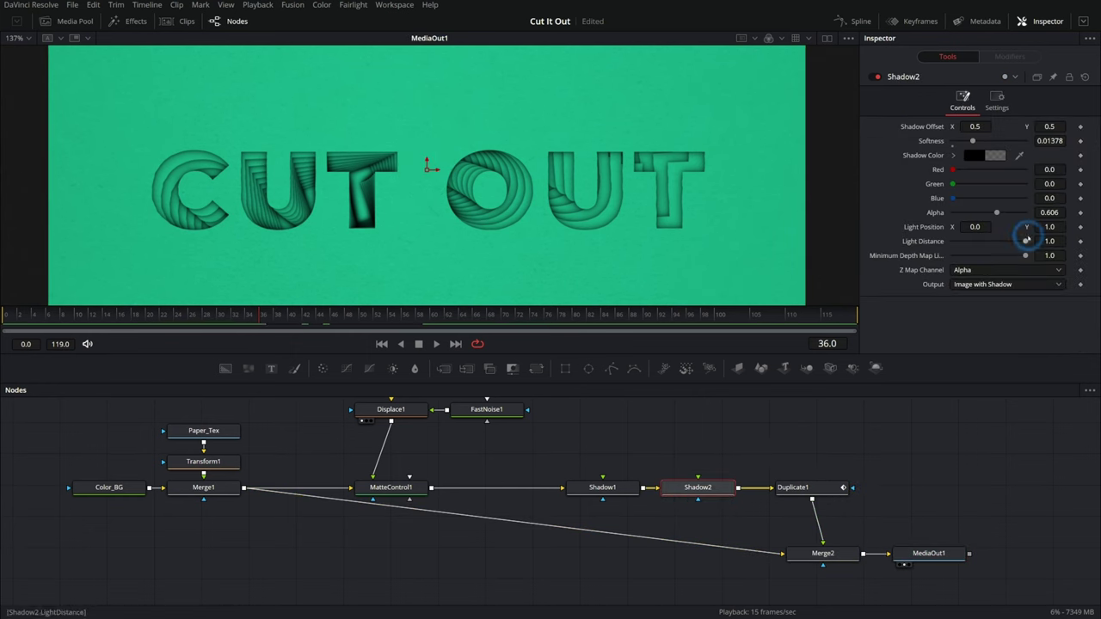
pyautogui.moveTo(989, 213); pyautogui.dragTo(955, 216)
pyautogui.click(615, 488)
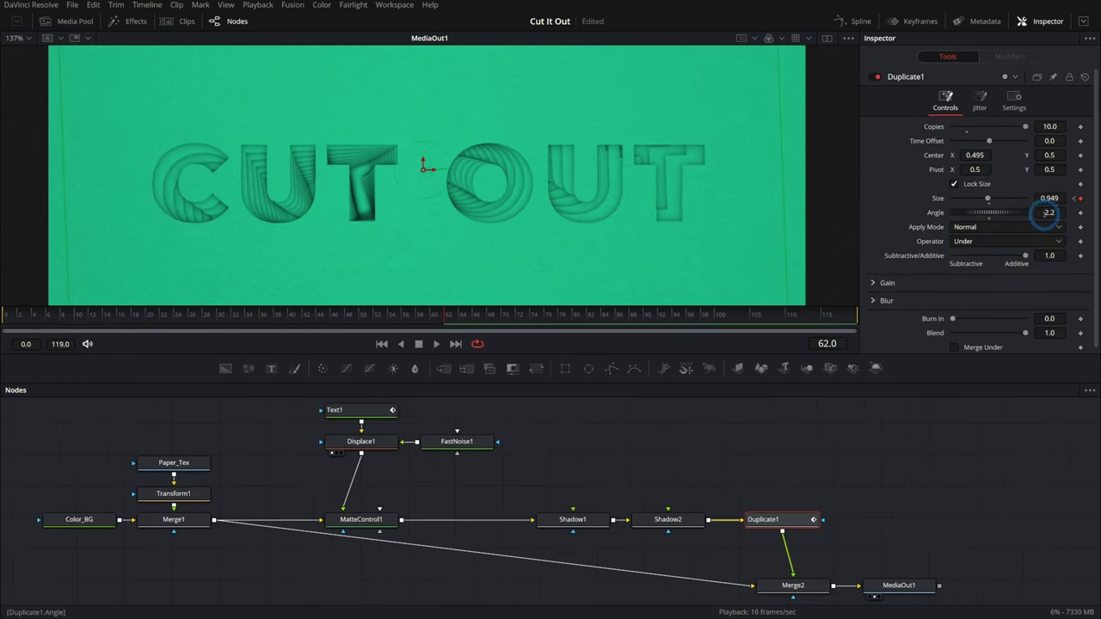
pyautogui.moveTo(1044, 215); pyautogui.dragTo(998, 217)
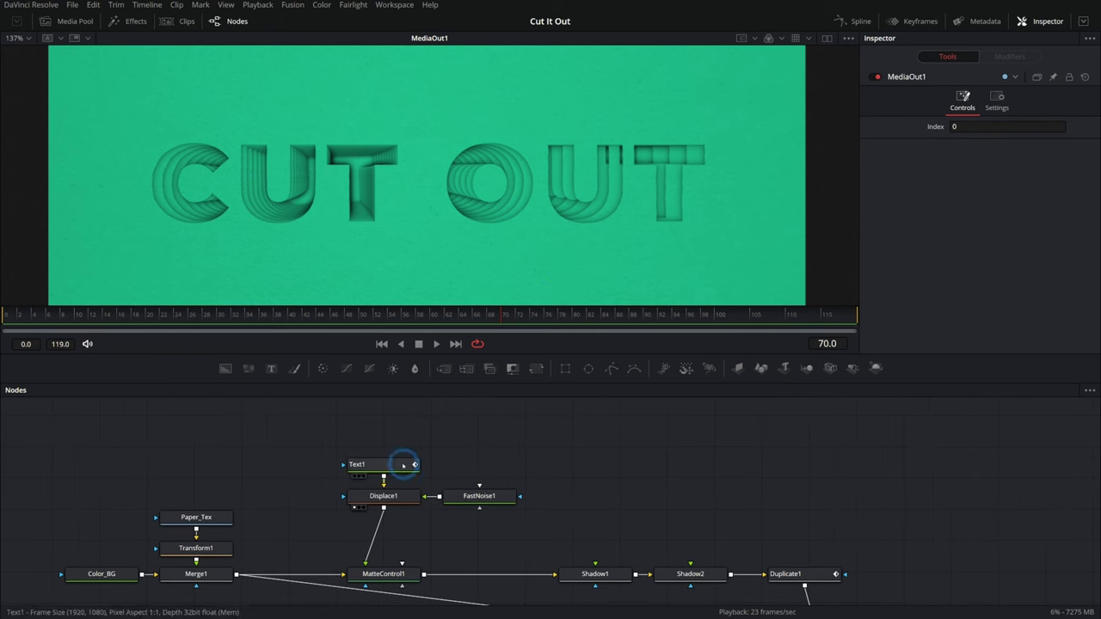
# - Mask Text1 with an inverted rectangle 0.033553 wide and 1.731183 high, angled -20.8102, as a diagonal slash across the lettering
pyautogui.moveTo(405, 462)
pyautogui.mouseDown()
pyautogui.moveTo(405, 425)
pyautogui.moveTo(405, 457)
pyautogui.mouseUp()
pyautogui.moveTo(565, 369); pyautogui.dragTo(395, 459)
pyautogui.moveTo(616, 181); pyautogui.dragTo(512, 172)
pyautogui.click(954, 199)
pyautogui.scroll(5, 516, 171)
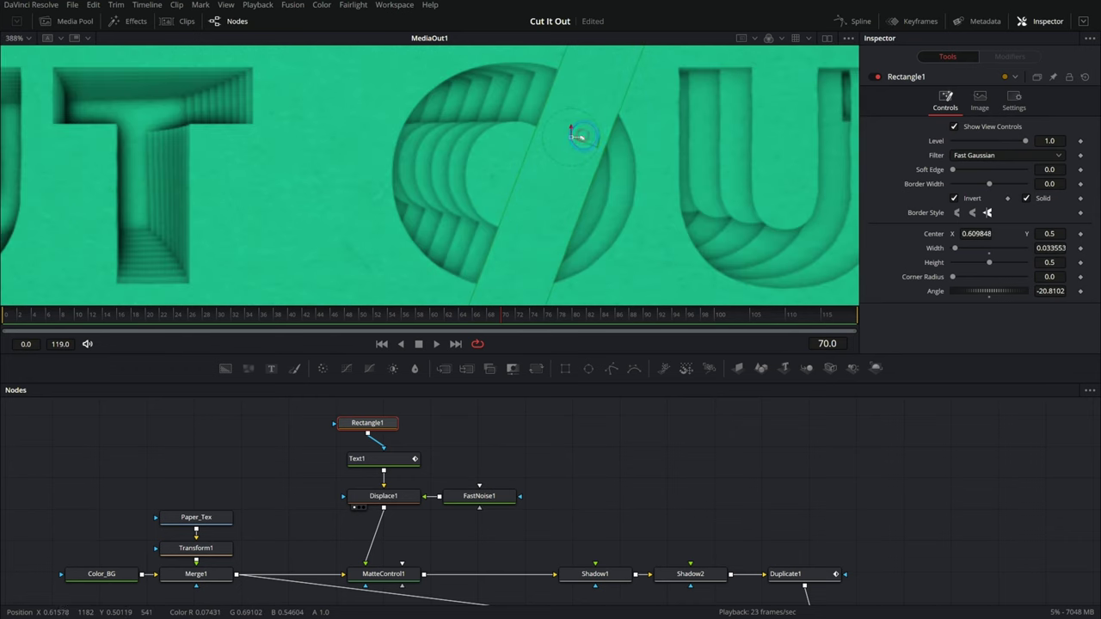
pyautogui.moveTo(575, 136); pyautogui.dragTo(640, 136)
pyautogui.moveTo(657, 227); pyautogui.dragTo(792, 217)
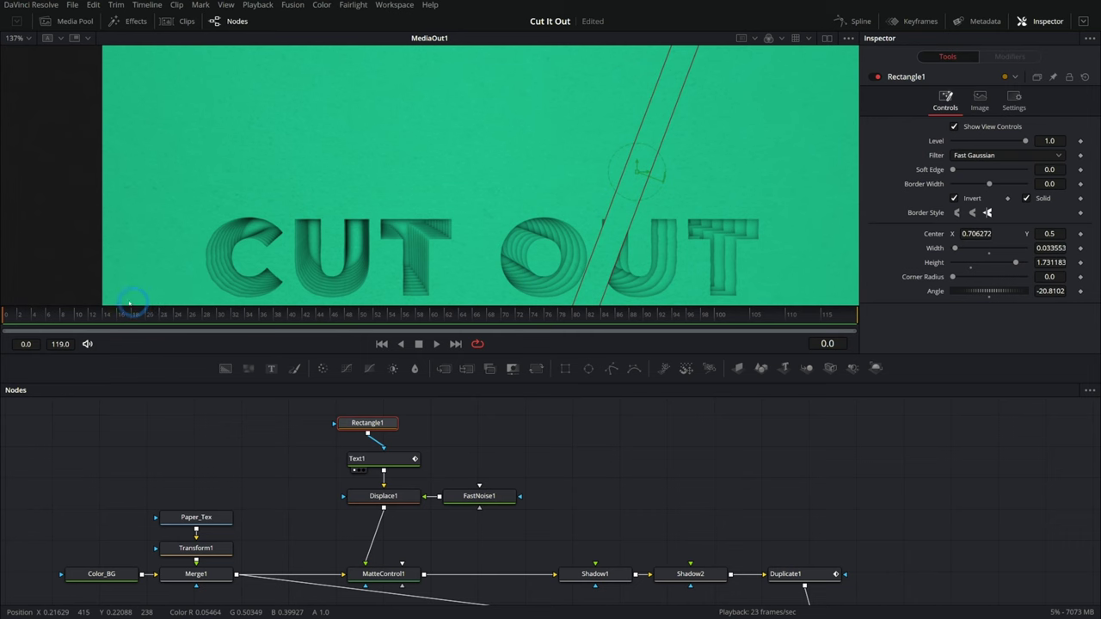
# - Keyframe the center of Rectangle1 from X 0.950212 at frame 0 to beyond the letter C near frame 60, and play the sweep
pyautogui.moveTo(38, 315); pyautogui.dragTo(4, 315)
pyautogui.moveTo(644, 173); pyautogui.dragTo(824, 193)
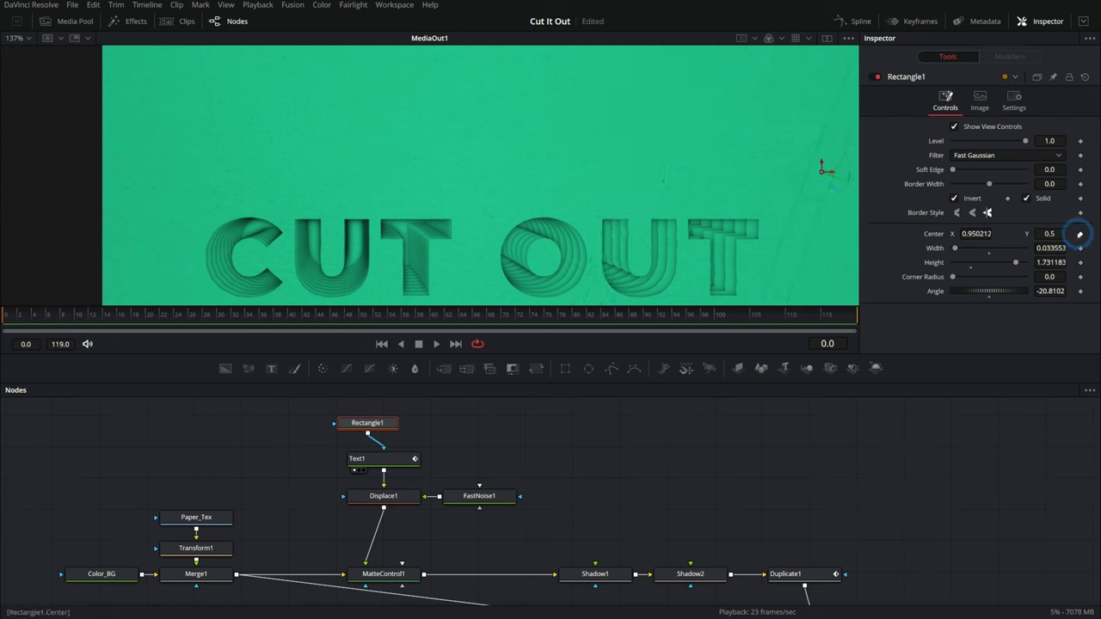
pyautogui.click(1079, 233)
pyautogui.moveTo(68, 314); pyautogui.dragTo(440, 316)
pyautogui.moveTo(829, 172); pyautogui.dragTo(427, 184)
pyautogui.moveTo(428, 184); pyautogui.dragTo(180, 184)
pyautogui.click(381, 344)
pyautogui.press('space')
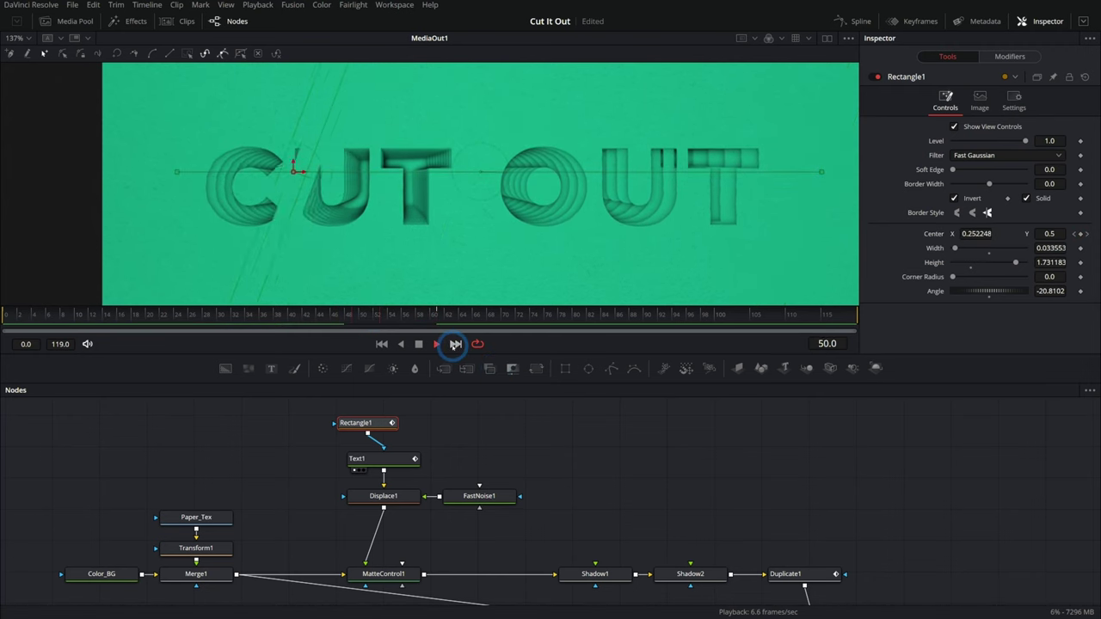
pyautogui.press('space')
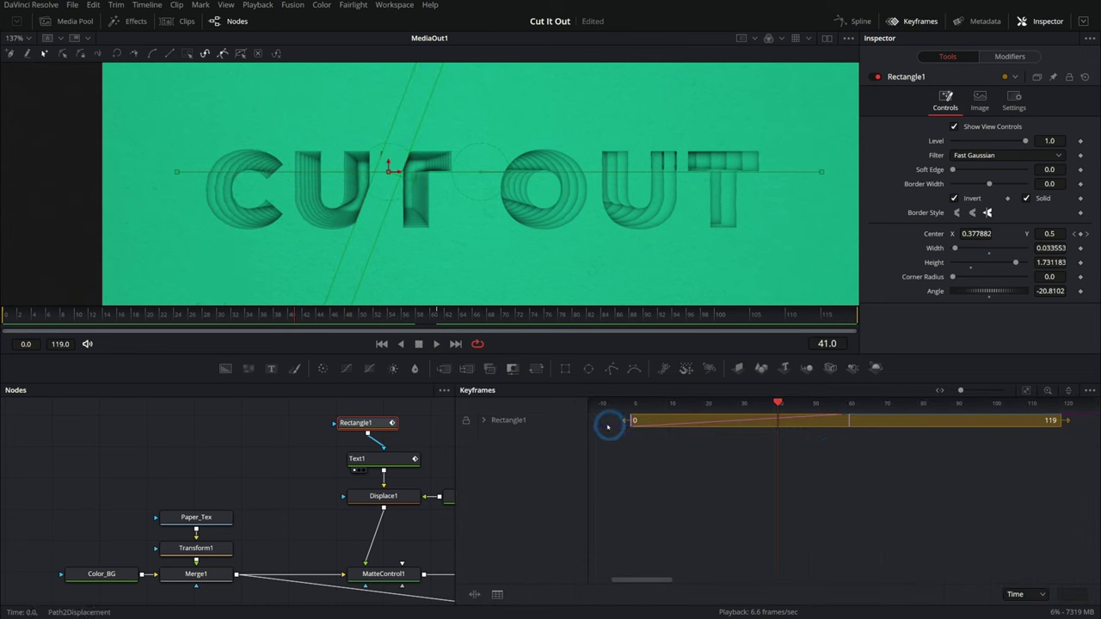
# - Move the first center keyframe of Rectangle1 to frame 36, smooth the motion and play the faster slash
pyautogui.click(482, 420)
pyautogui.moveTo(631, 435); pyautogui.dragTo(761, 439)
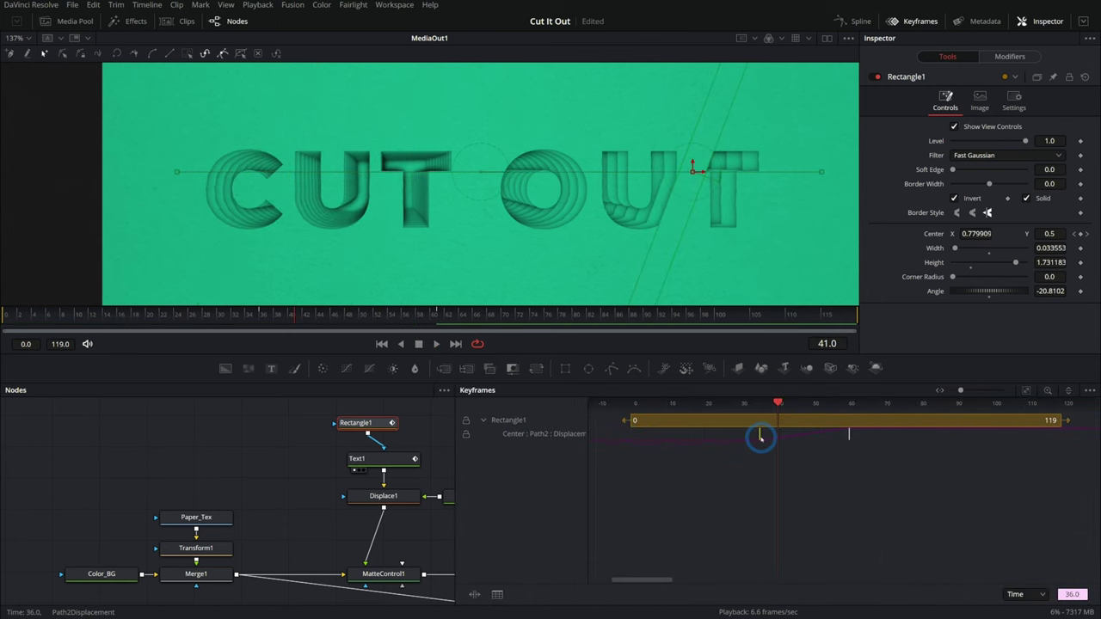
pyautogui.hotkey('shift', 's')
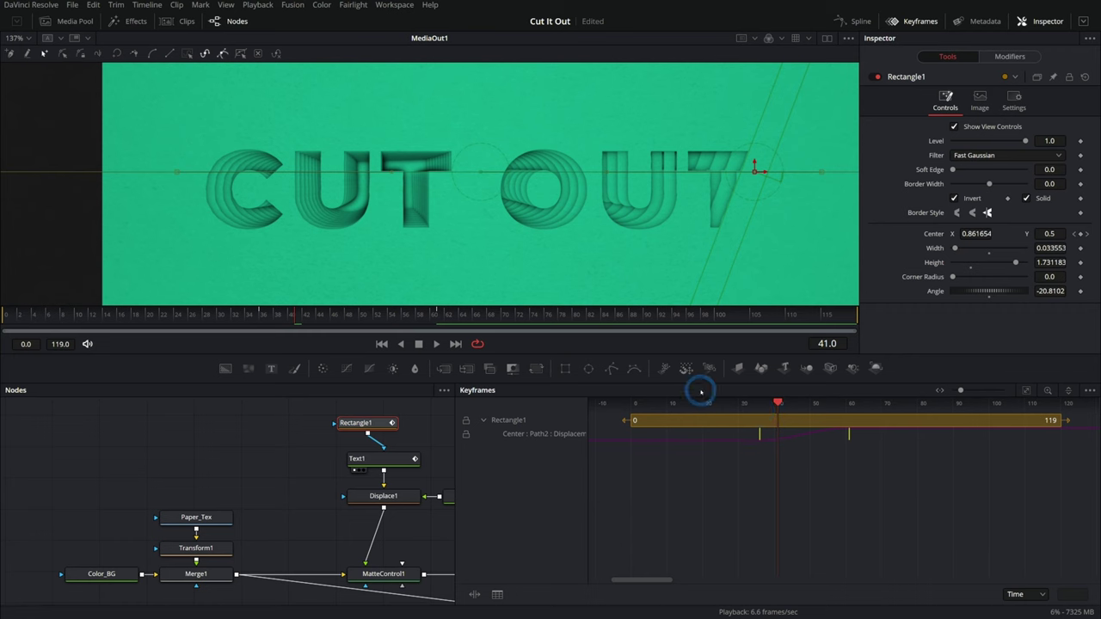
pyautogui.press('space')
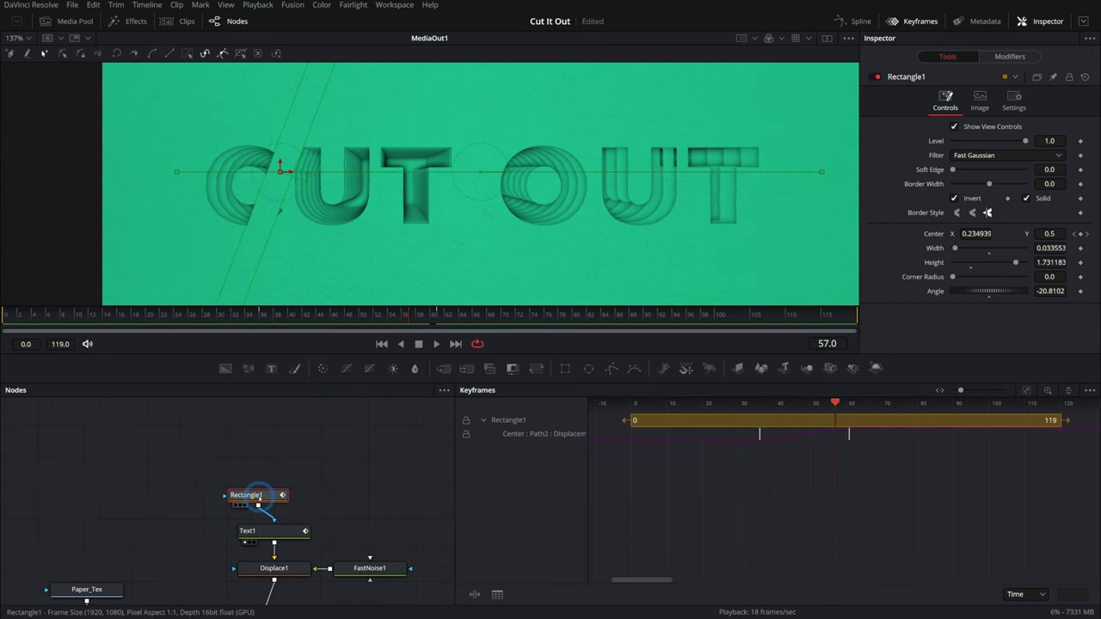
# - Duplicate Rectangle1 between itself and Text1, and delay the copy's center keyframes by about 10 frames
pyautogui.moveTo(258, 491); pyautogui.dragTo(274, 431)
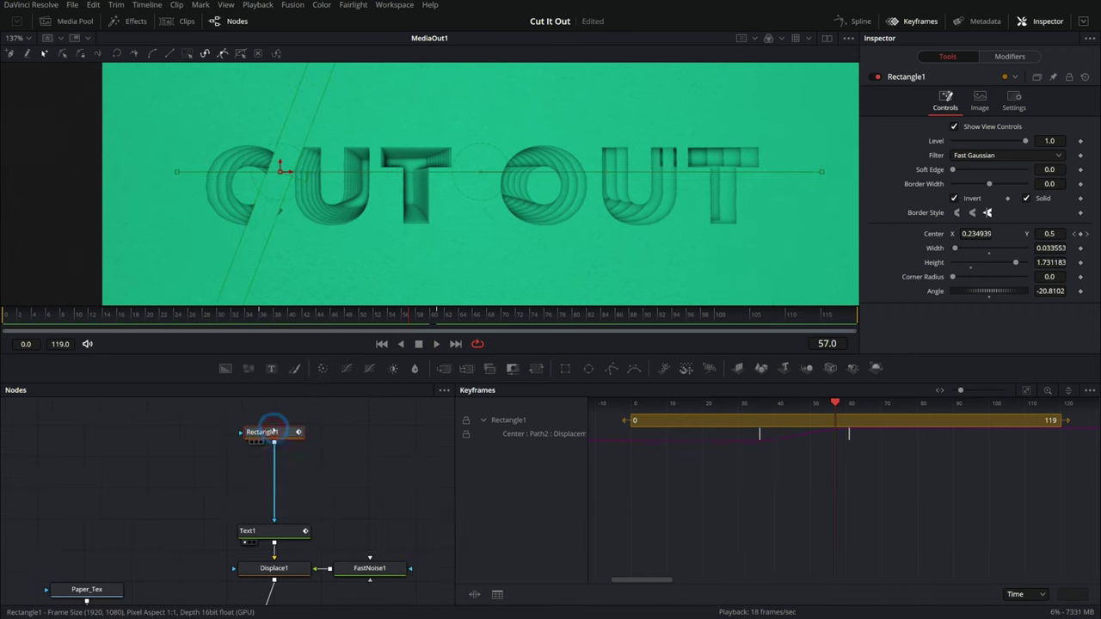
pyautogui.hotkey('ctrl', 's')
pyautogui.hotkey('ctrl', 'v')
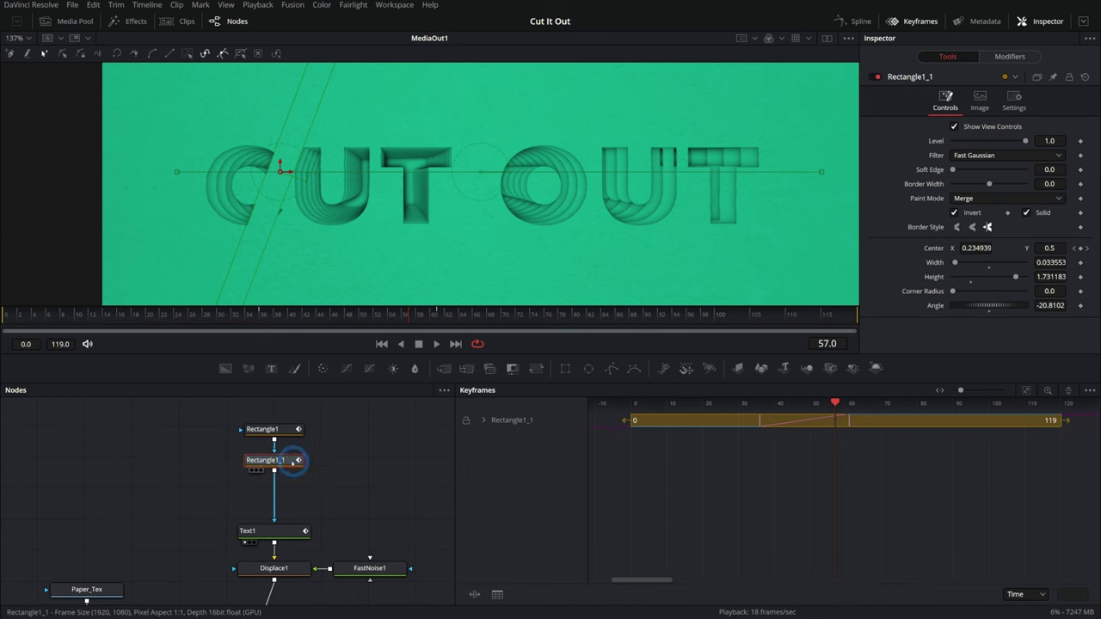
pyautogui.moveTo(894, 439); pyautogui.dragTo(806, 437)
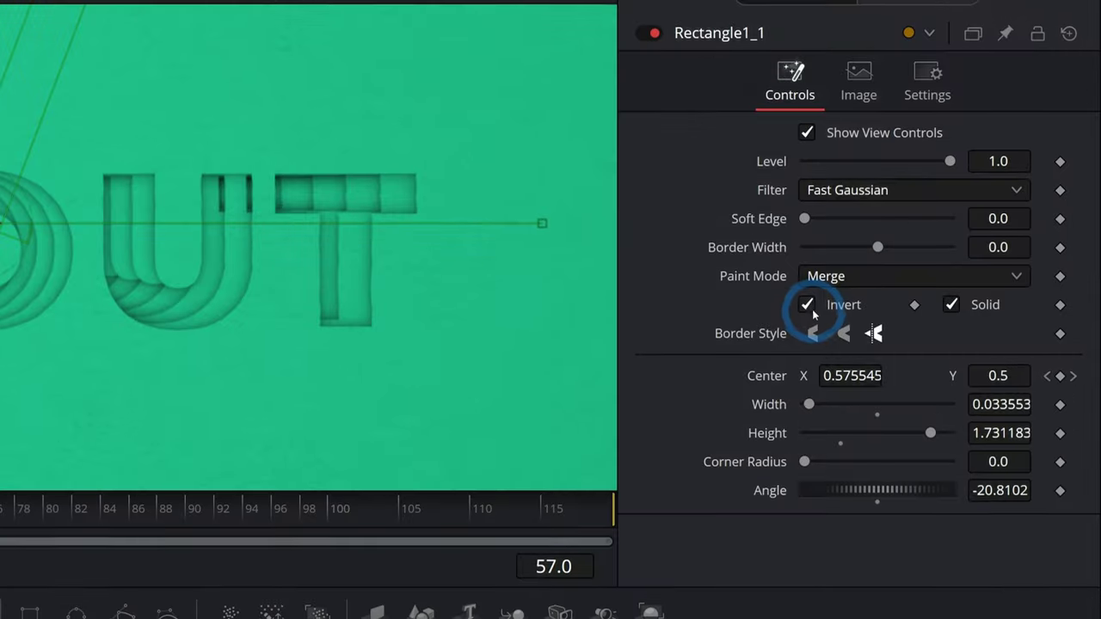
# - Set Rectangle1_1's paint mode to Subtract with Invert off, and view the combined two-slash mask
pyautogui.click(968, 200)
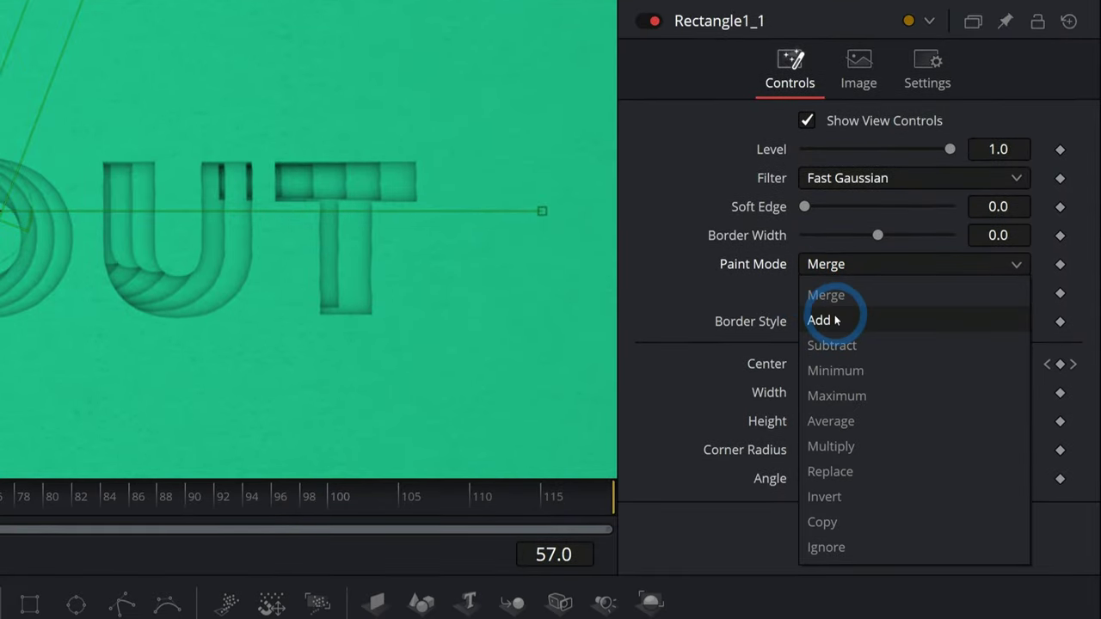
pyautogui.click(832, 388)
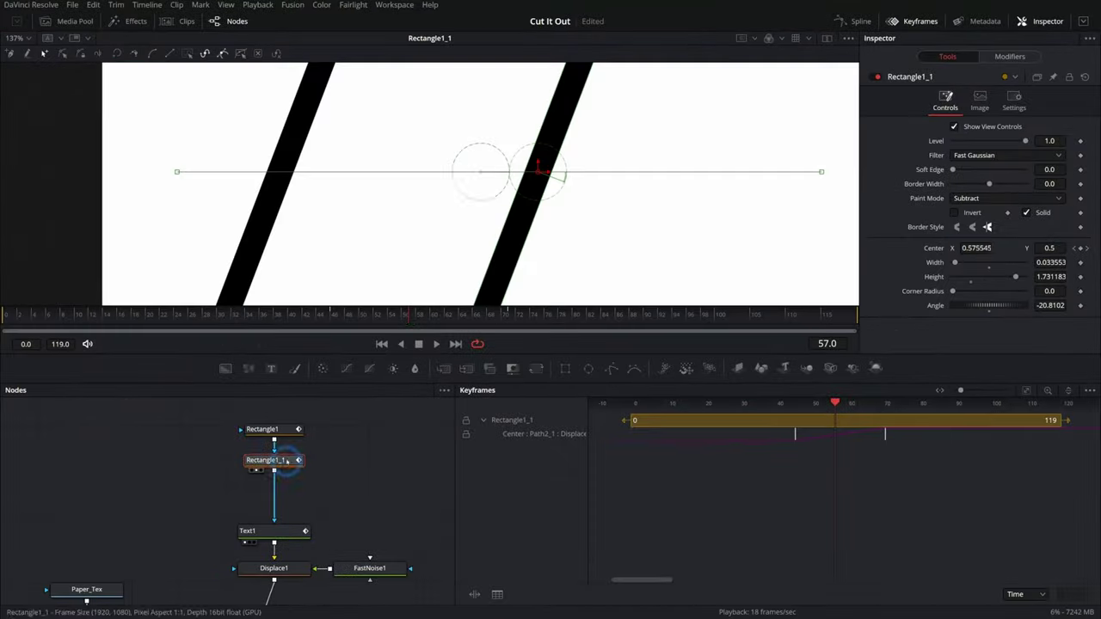
pyautogui.click(507, 182)
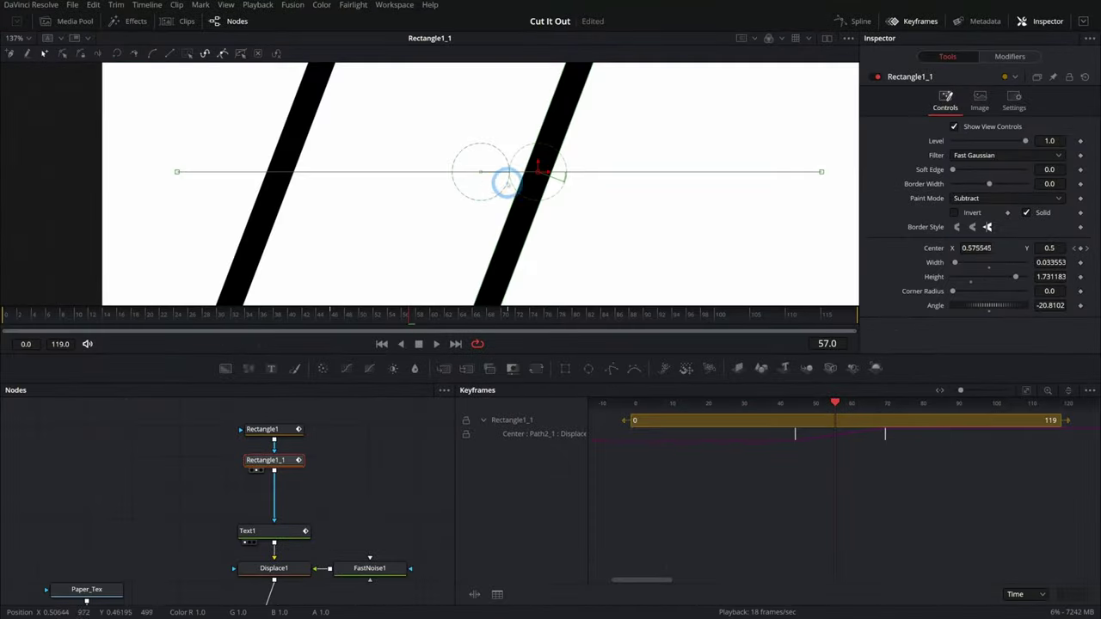
# - Examine how the two slashes cut the lettering by viewing Text1 and MatteControl1 around frame 63
pyautogui.moveTo(289, 532); pyautogui.dragTo(375, 257)
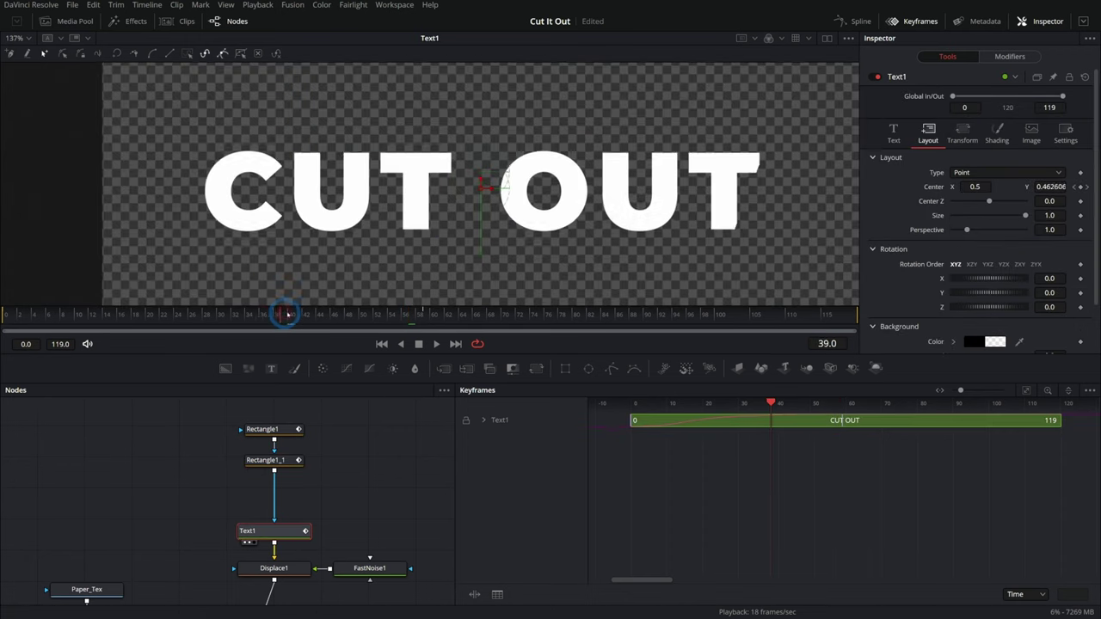
pyautogui.moveTo(335, 540); pyautogui.dragTo(318, 465)
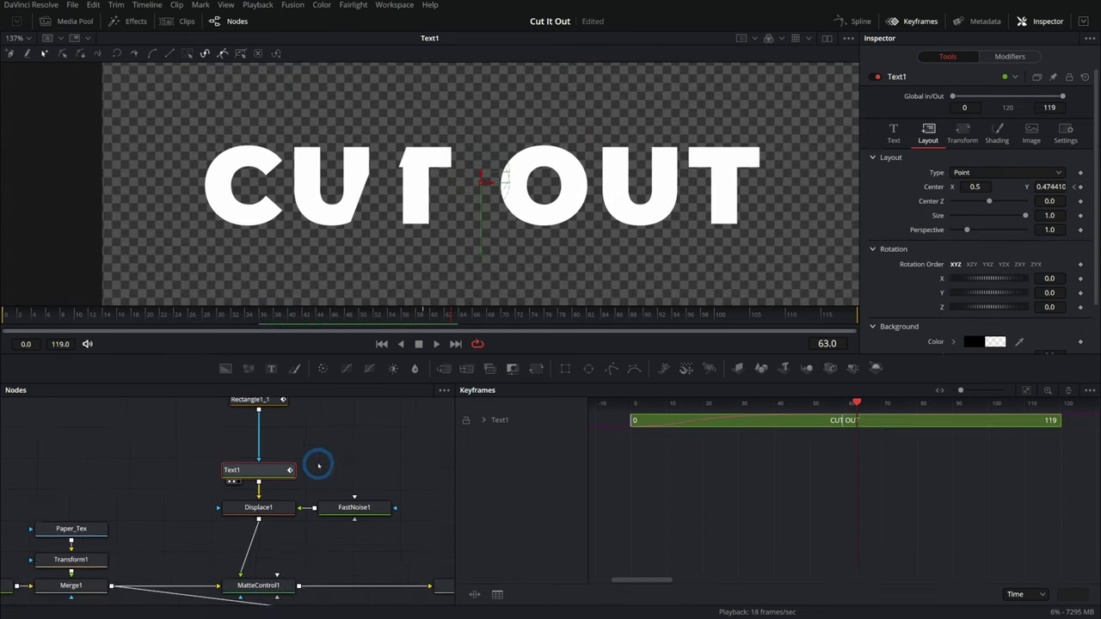
pyautogui.click(277, 507)
pyautogui.moveTo(319, 560); pyautogui.dragTo(295, 492)
pyautogui.click(245, 518)
pyautogui.press('1')
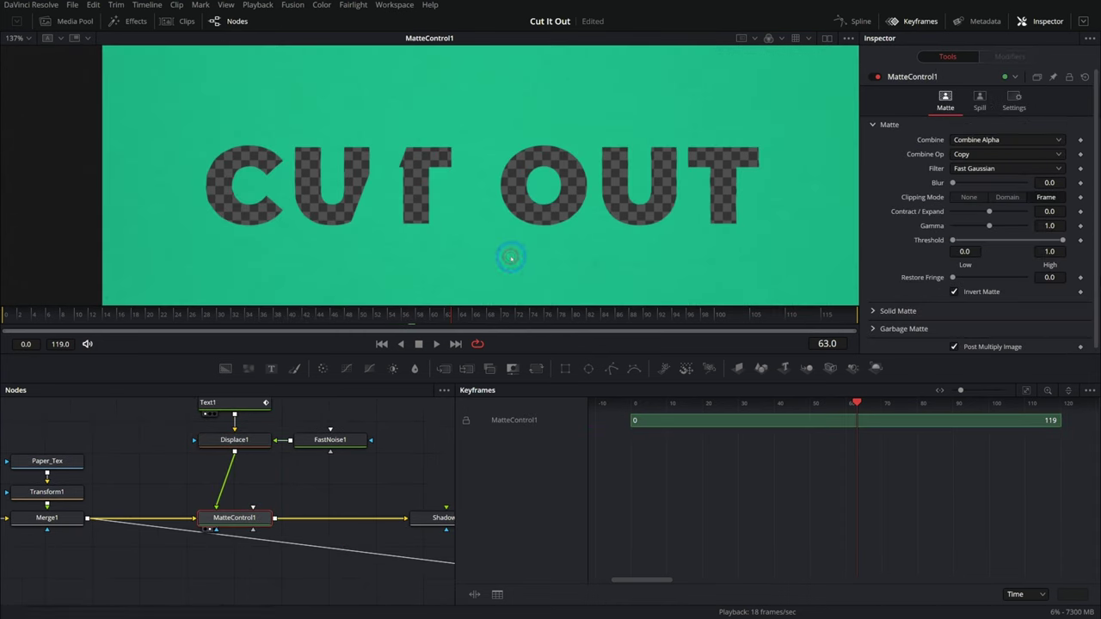
# - View Shadow1, Shadow2 and Duplicate1 in turn to examine how each builds up the paper layers
pyautogui.moveTo(388, 481); pyautogui.dragTo(182, 474)
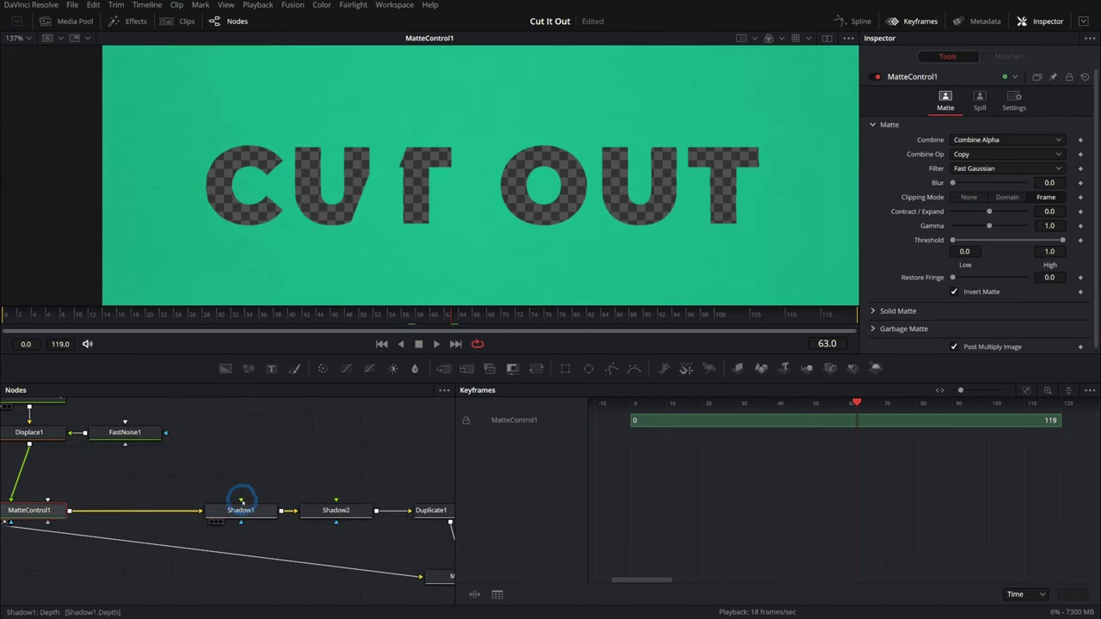
pyautogui.click(241, 507)
pyautogui.press('1')
pyautogui.click(342, 512)
pyautogui.press('1')
pyautogui.moveTo(410, 450); pyautogui.dragTo(202, 436)
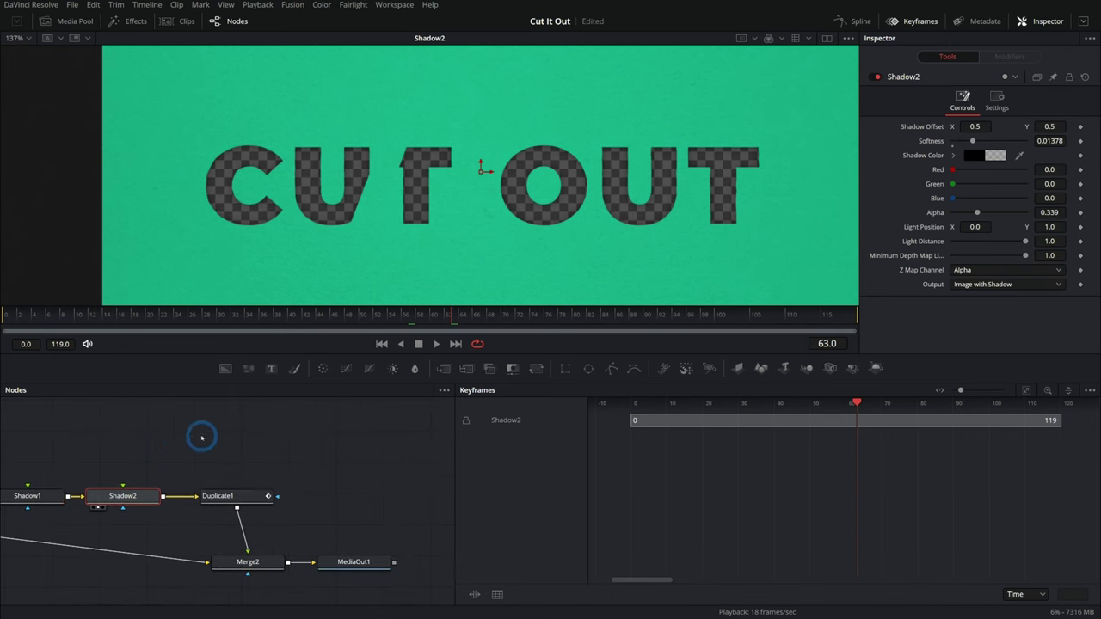
pyautogui.click(258, 496)
pyautogui.press('1')
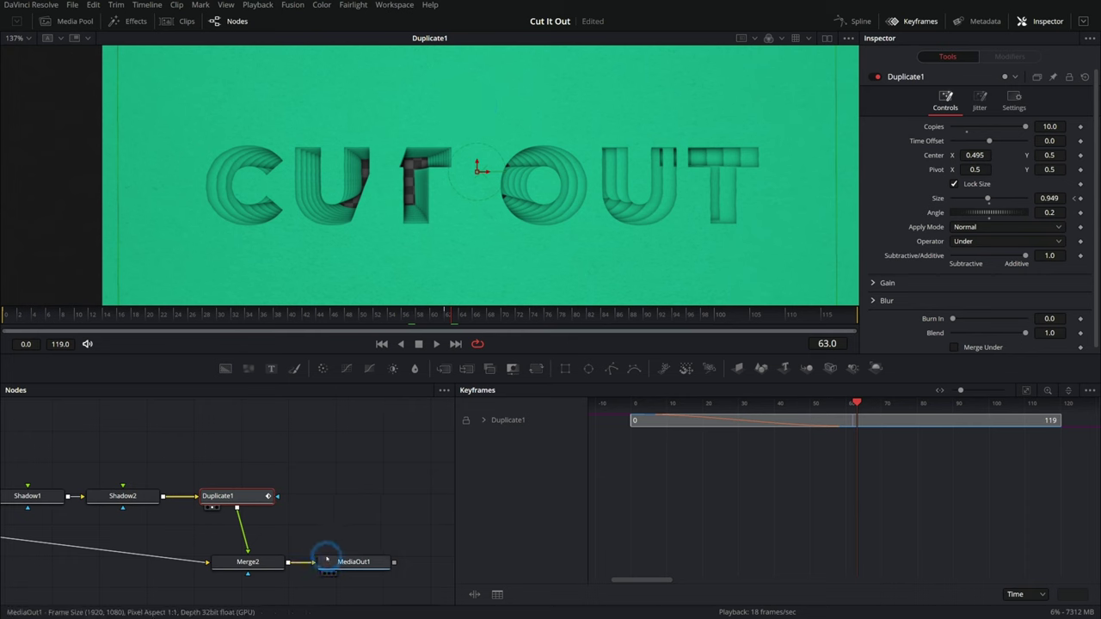
# - View MediaOut1, play the finished composite and scrub back to frame 56
pyautogui.moveTo(319, 527); pyautogui.dragTo(343, 497)
pyautogui.click(301, 531)
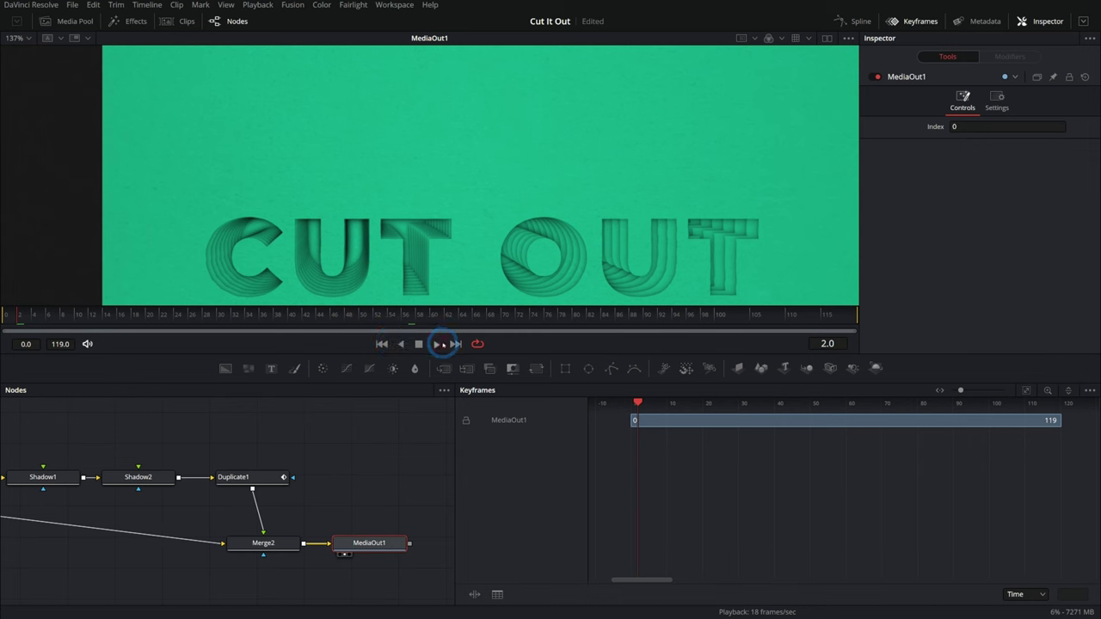
pyautogui.click(439, 344)
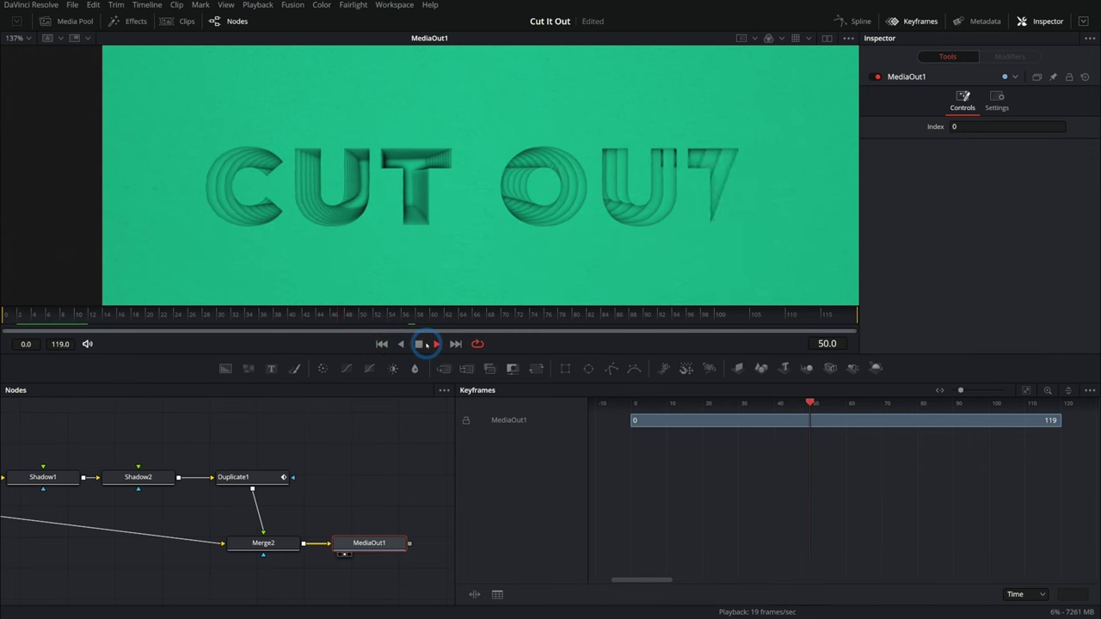
pyautogui.click(424, 344)
pyautogui.moveTo(422, 322)
pyautogui.mouseDown()
pyautogui.moveTo(301, 318)
pyautogui.moveTo(403, 321)
pyautogui.mouseUp()
# - Move MediaOut1 farther from Merge2 to make room for another node, and scrub the slashes to frame 54
pyautogui.moveTo(350, 496); pyautogui.dragTo(242, 497)
pyautogui.click(276, 546)
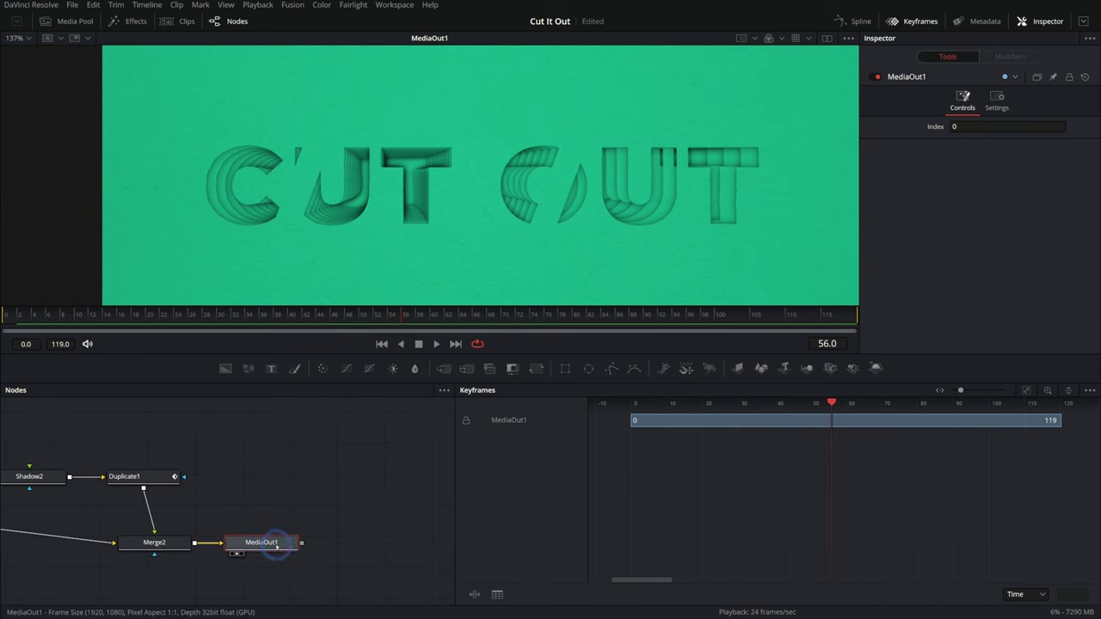
pyautogui.moveTo(276, 547); pyautogui.dragTo(372, 547)
pyautogui.moveTo(225, 315); pyautogui.dragTo(388, 314)
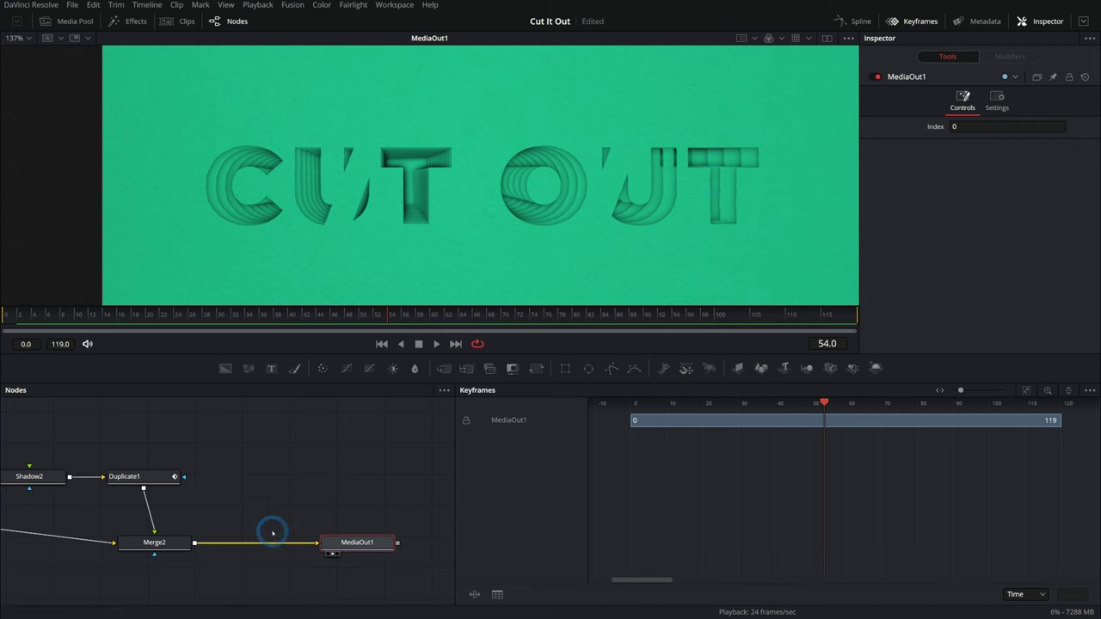
# - Add a Stop Motion node between Merge2 and MediaOut1
pyautogui.click(182, 542)
pyautogui.hotkey('shift', 'space')
pyautogui.write('disp')
pyautogui.press('BackSpace')
pyautogui.press('BackSpace')
pyautogui.press('BackSpace')
pyautogui.press('BackSpace')
pyautogui.write('stop')
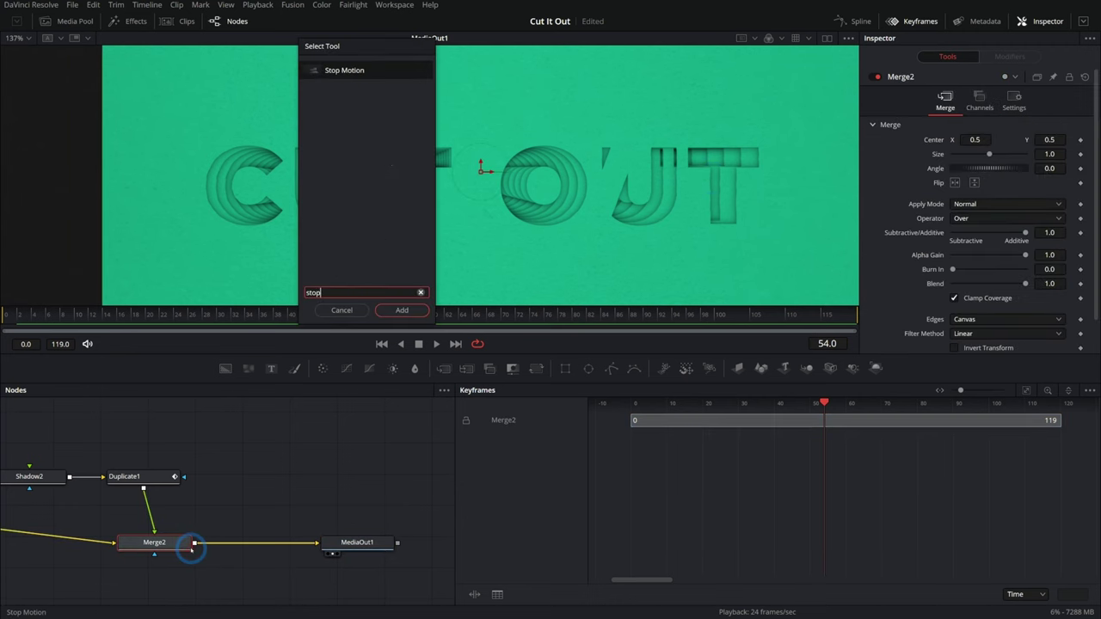
pyautogui.press('Return')
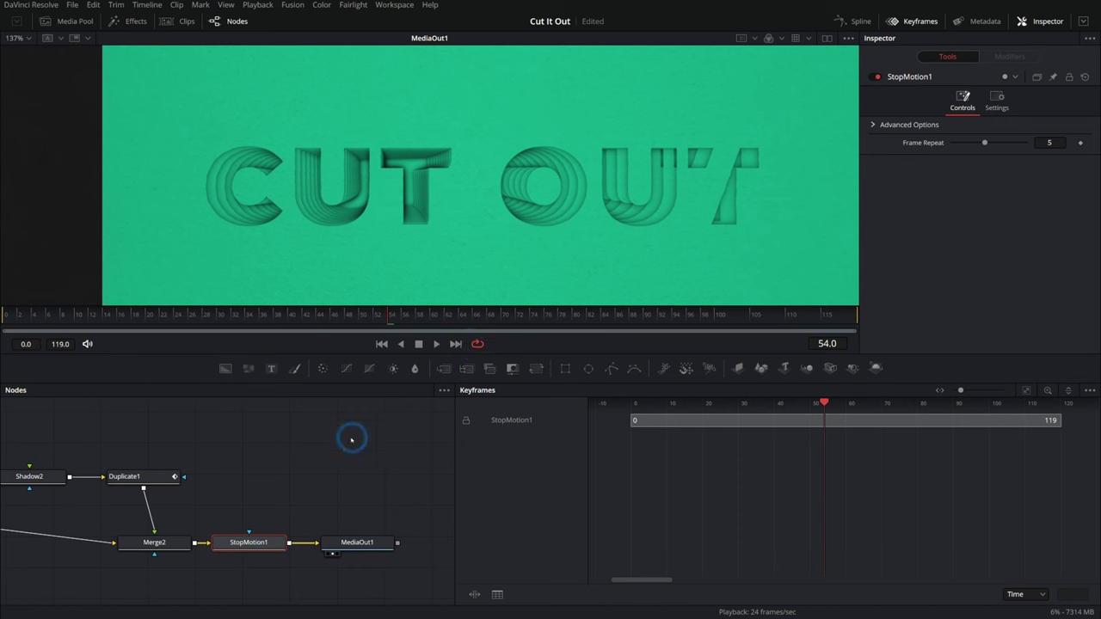
# - Hide the keyframe editor, space out StopMotion1 and MediaOut1, and set StopMotion1's Frame Repeat to 3
pyautogui.click(246, 545)
pyautogui.click(1048, 173)
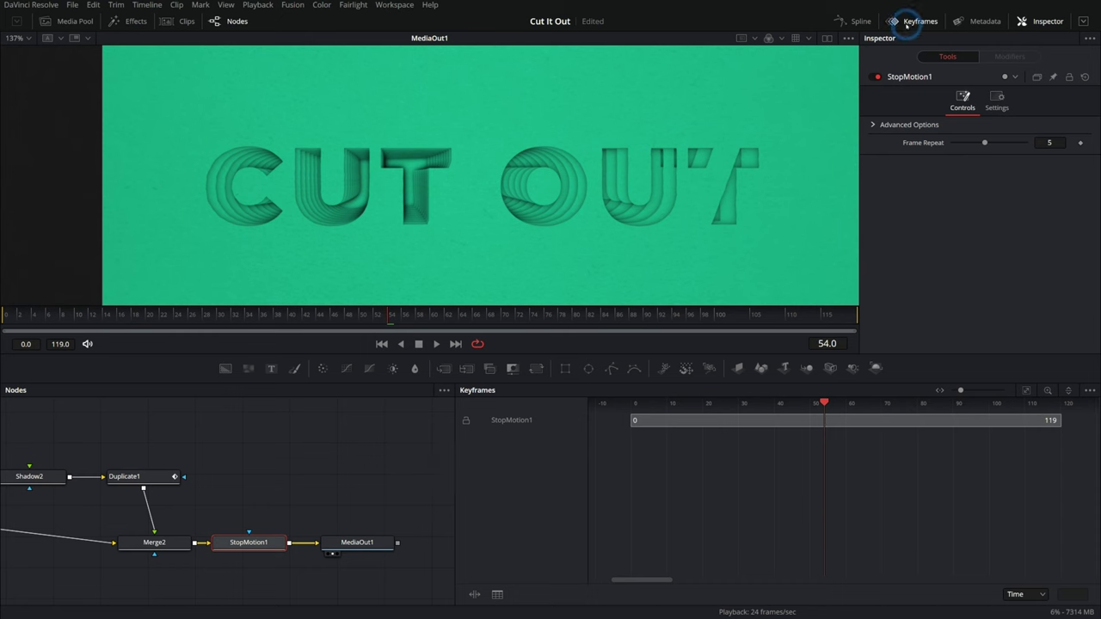
pyautogui.click(906, 24)
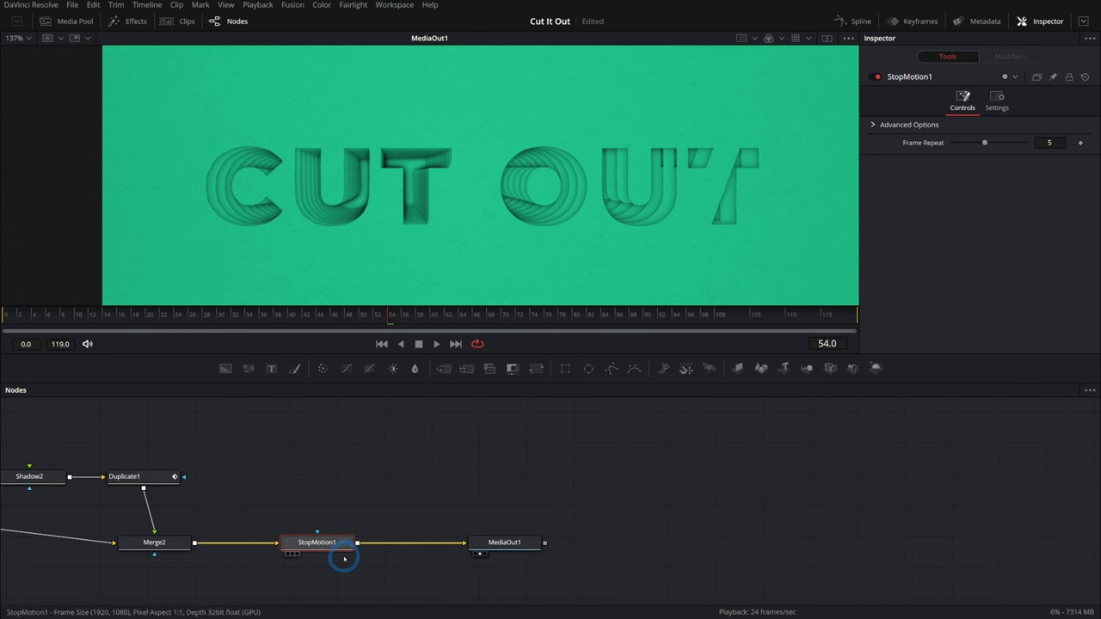
pyautogui.click(353, 534)
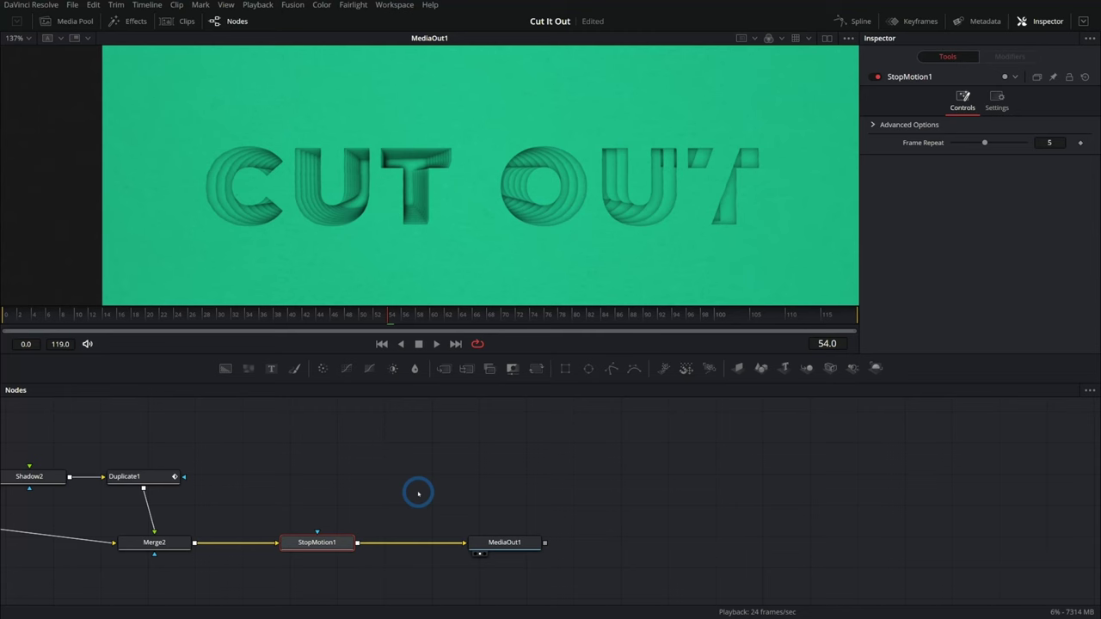
pyautogui.moveTo(976, 143); pyautogui.dragTo(970, 144)
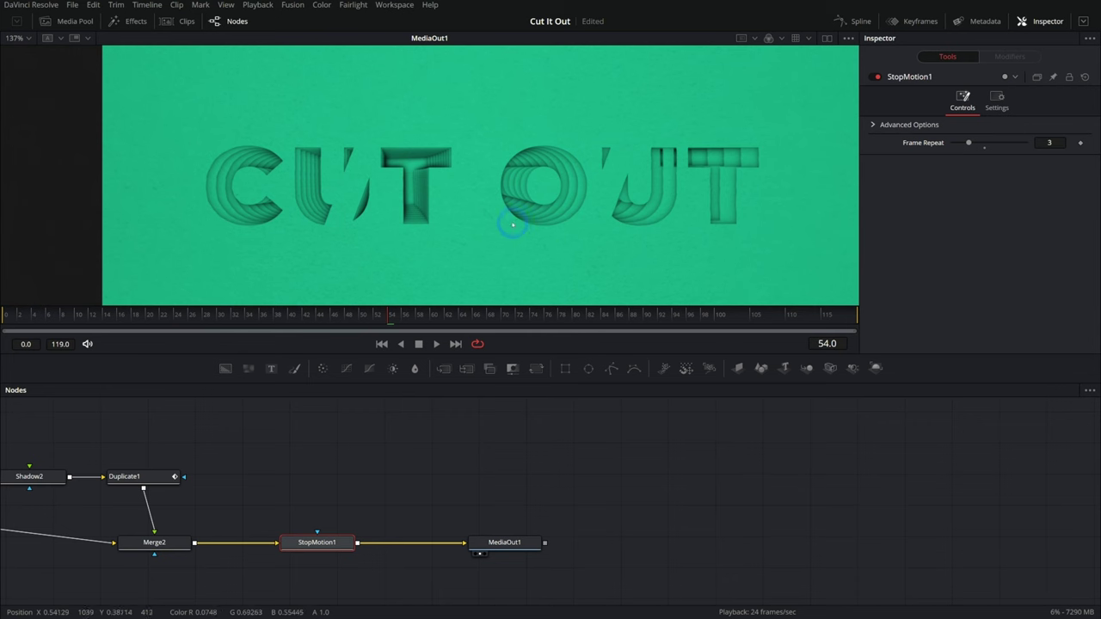
# - Play the stop-motion animation from the start several times and scrub through the slashes
pyautogui.click(28, 317)
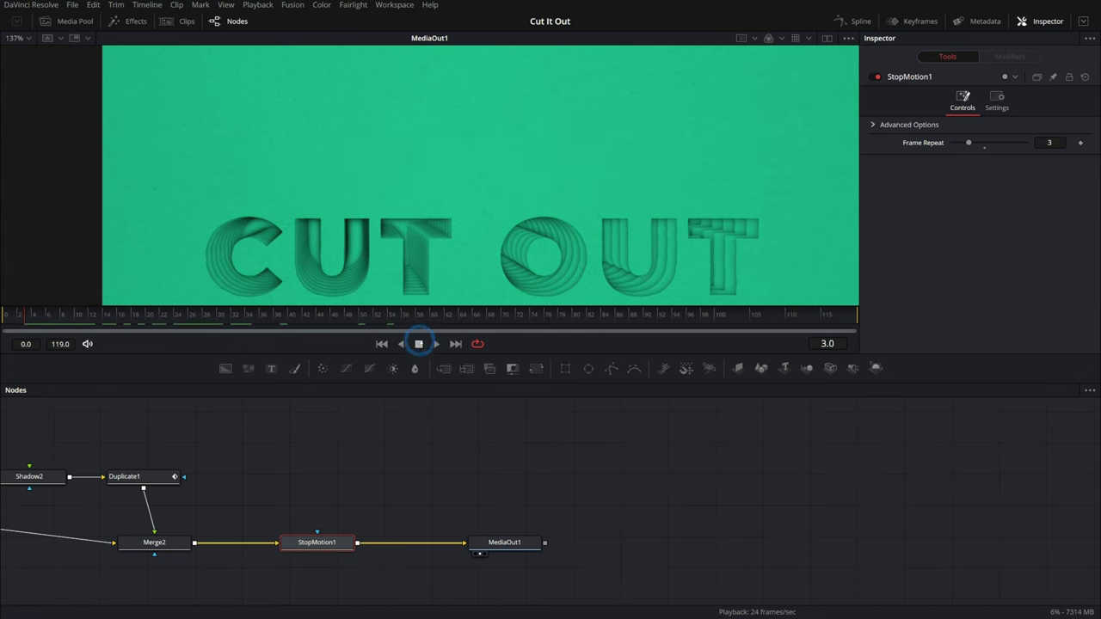
pyautogui.click(432, 344)
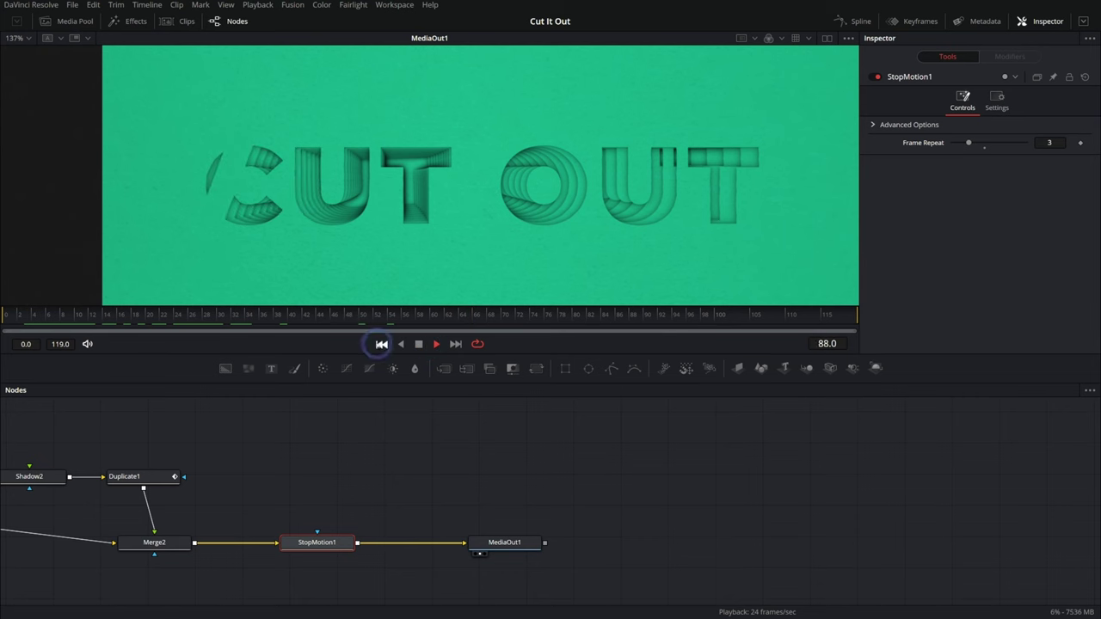
pyautogui.click(381, 344)
pyautogui.click(419, 344)
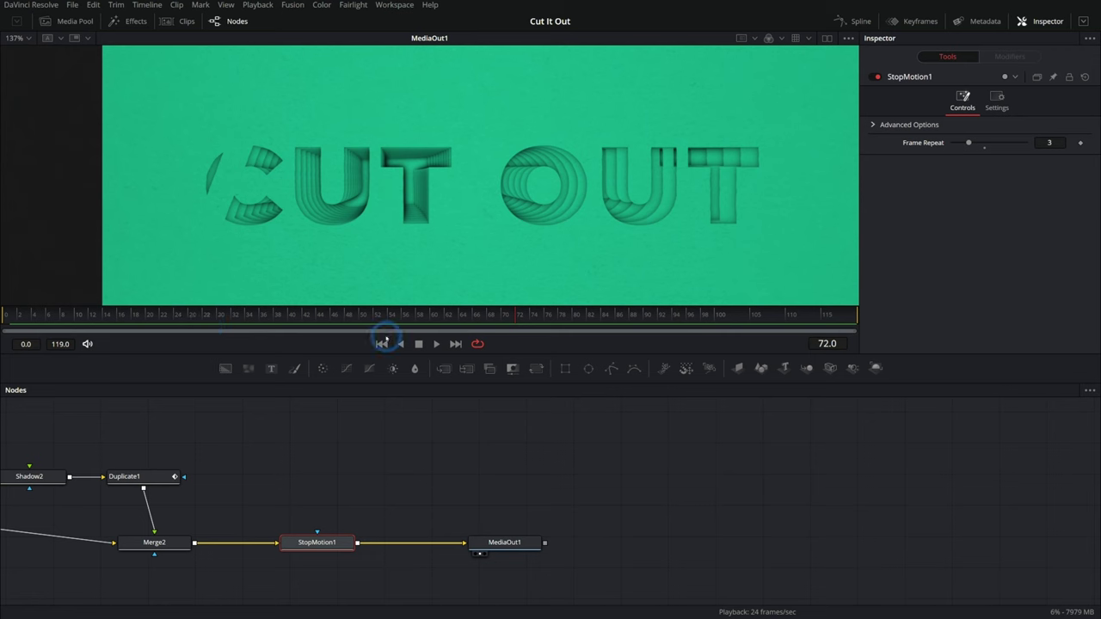
pyautogui.click(381, 344)
pyautogui.click(436, 344)
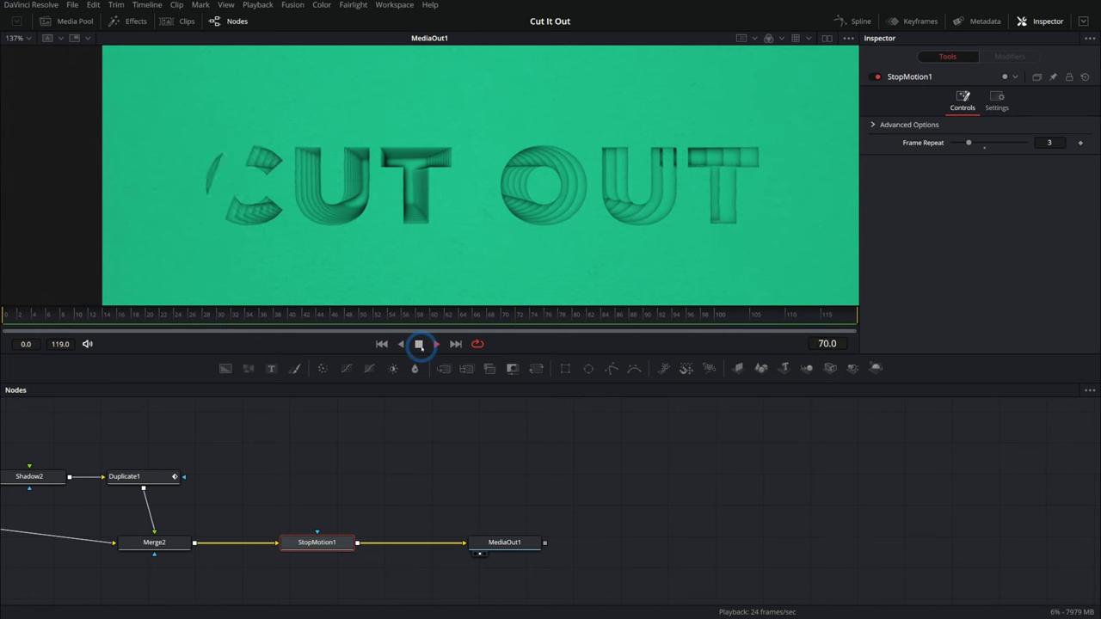
pyautogui.moveTo(268, 316); pyautogui.dragTo(337, 316)
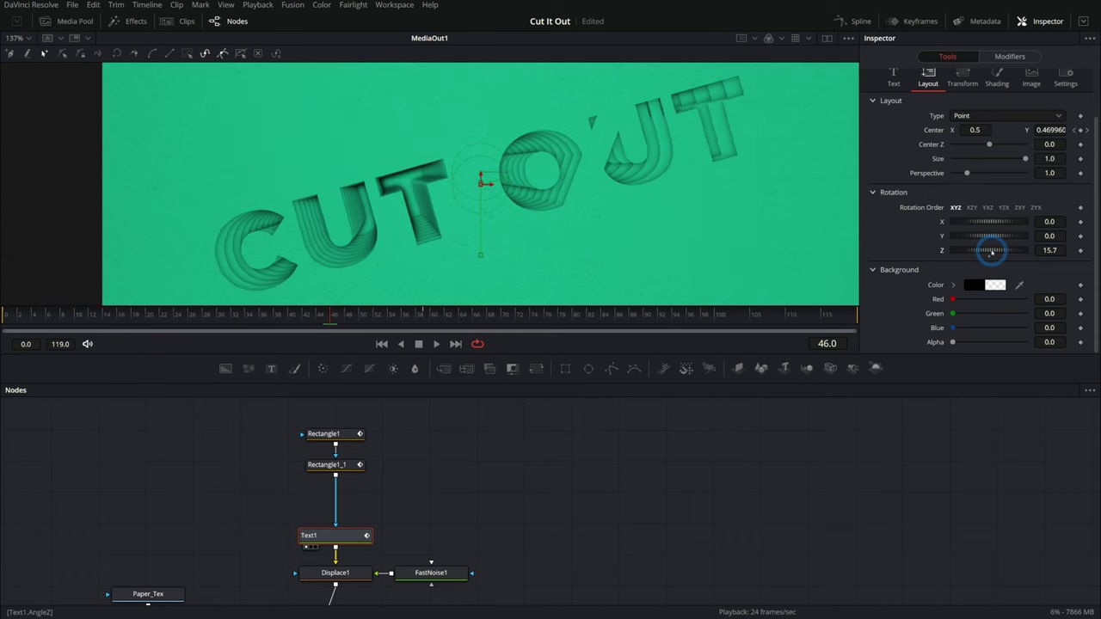
# - Smooth both keyframes of Text1's Layout Angle Z curve in the spline editor
pyautogui.click(855, 20)
pyautogui.click(916, 23)
pyautogui.click(916, 23)
pyautogui.click(700, 404)
pyautogui.click(556, 462)
pyautogui.click(970, 428)
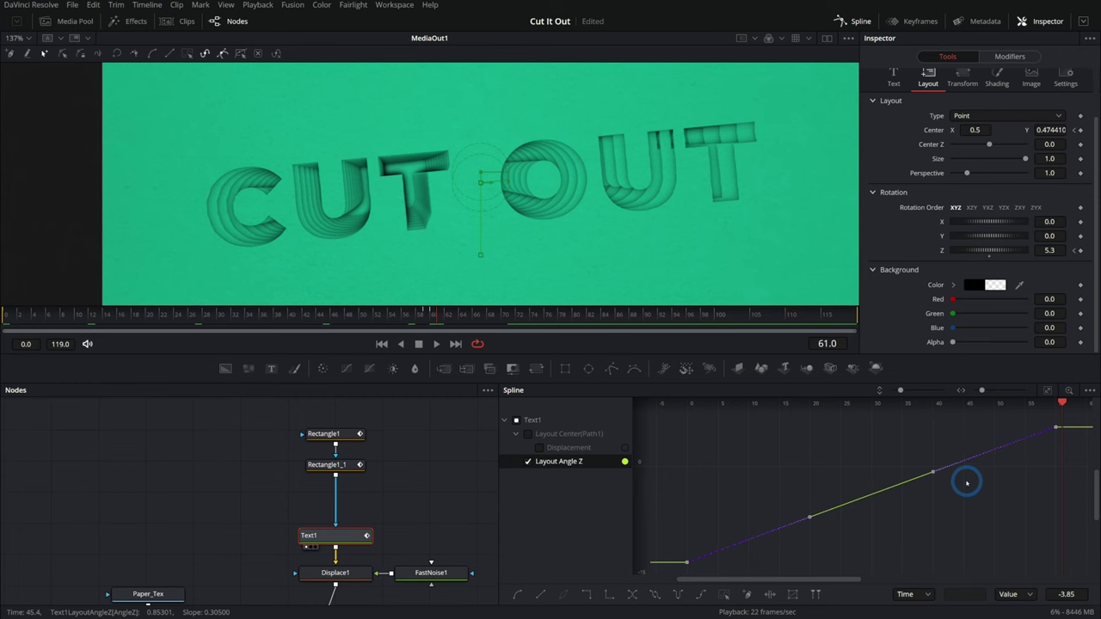
pyautogui.press('s')
# - Play the composite with the rotating lettering, and scrub Text1 from frame 12 to frame 55
pyautogui.click(436, 343)
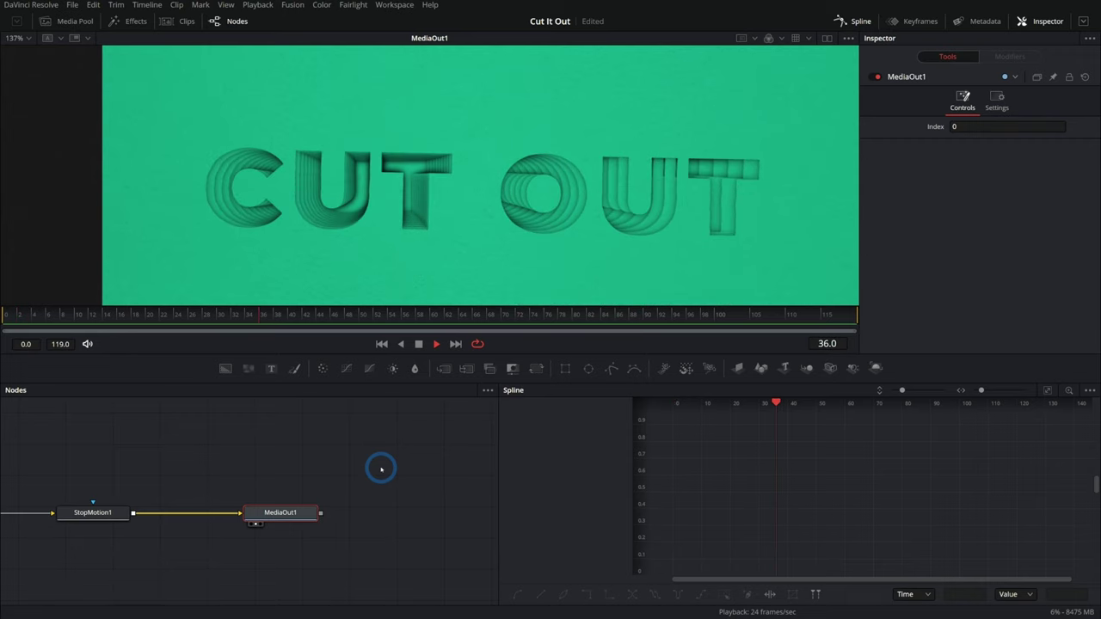
pyautogui.click(233, 316)
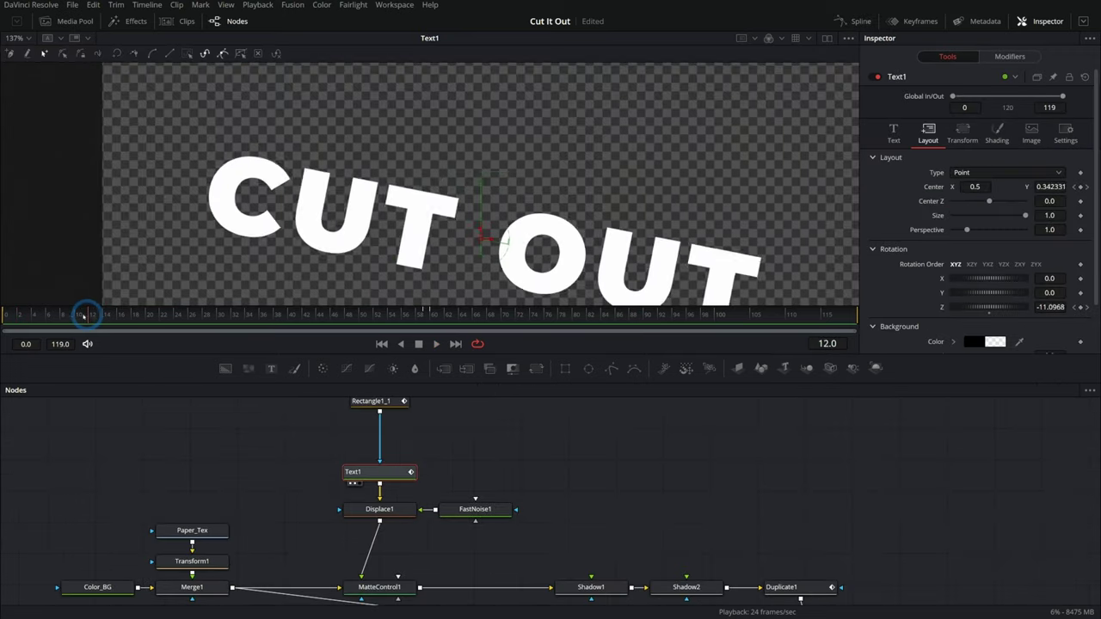
pyautogui.moveTo(84, 315); pyautogui.dragTo(394, 320)
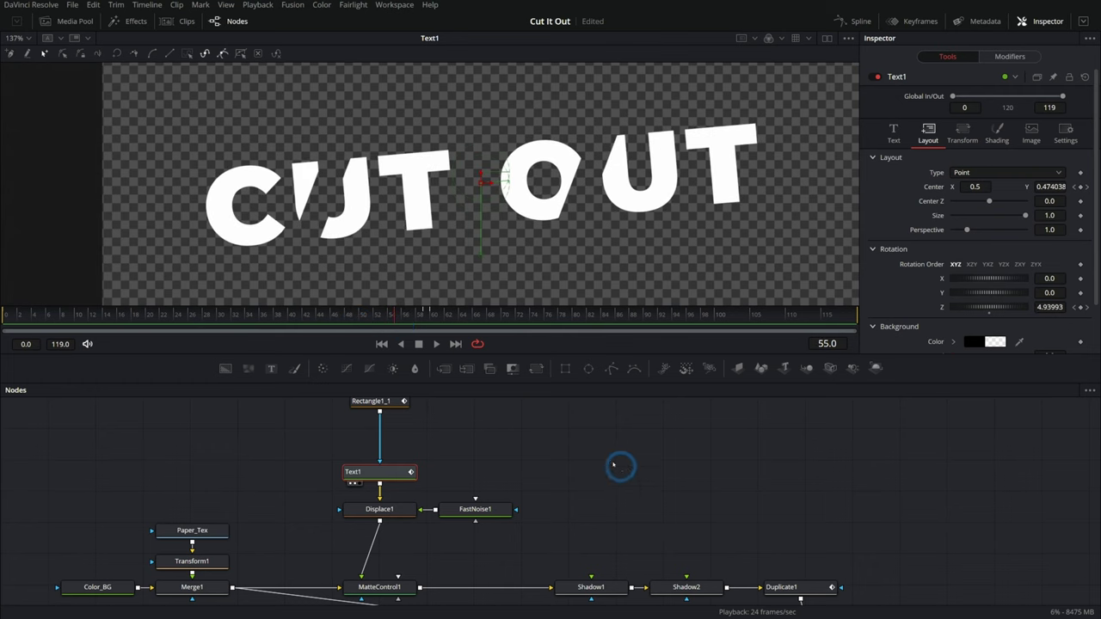
pyautogui.moveTo(570, 451); pyautogui.dragTo(611, 490)
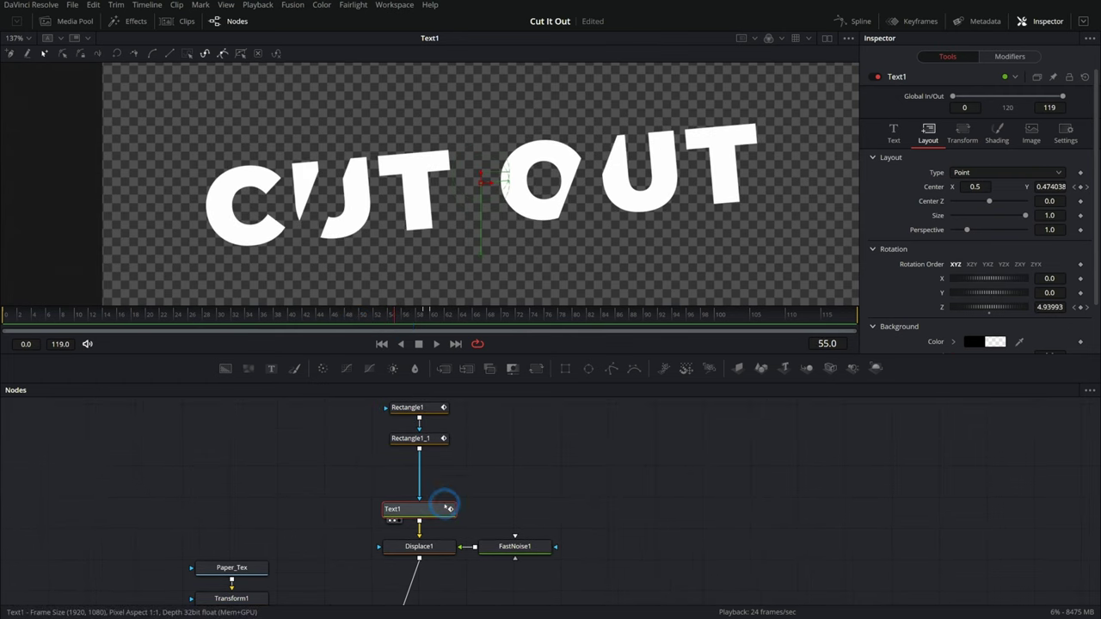
# - Import the YouTube play icon SVG at 1920 by 1920 and feed it through a Transform into Displace1 in place of Text1
pyautogui.click(292, 4)
pyautogui.moveTo(305, 64)
pyautogui.click(413, 111)
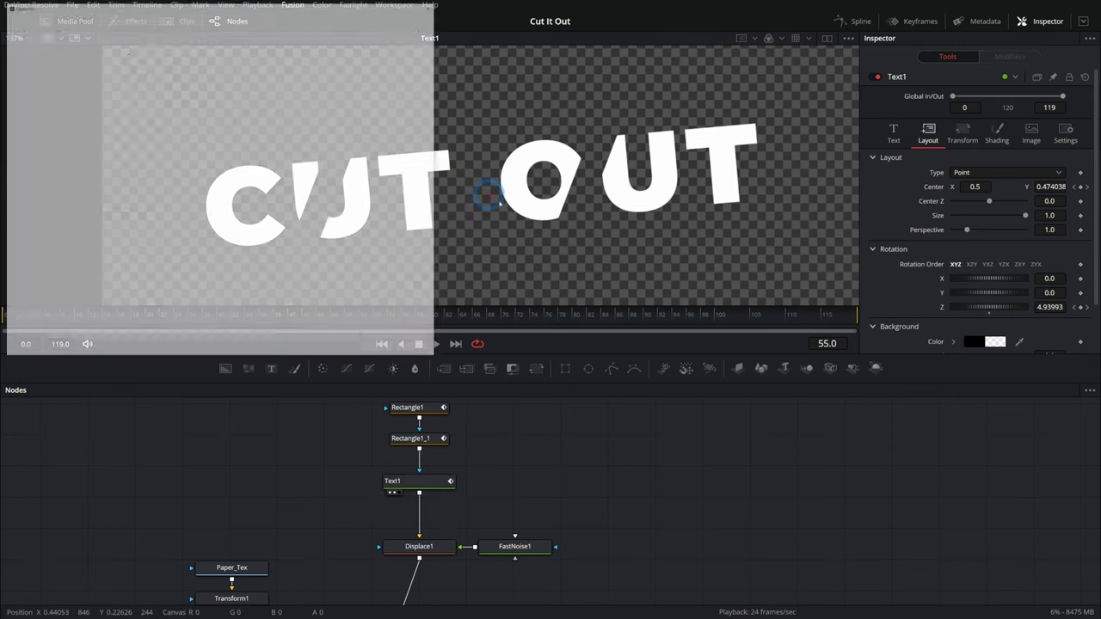
pyautogui.click(381, 349)
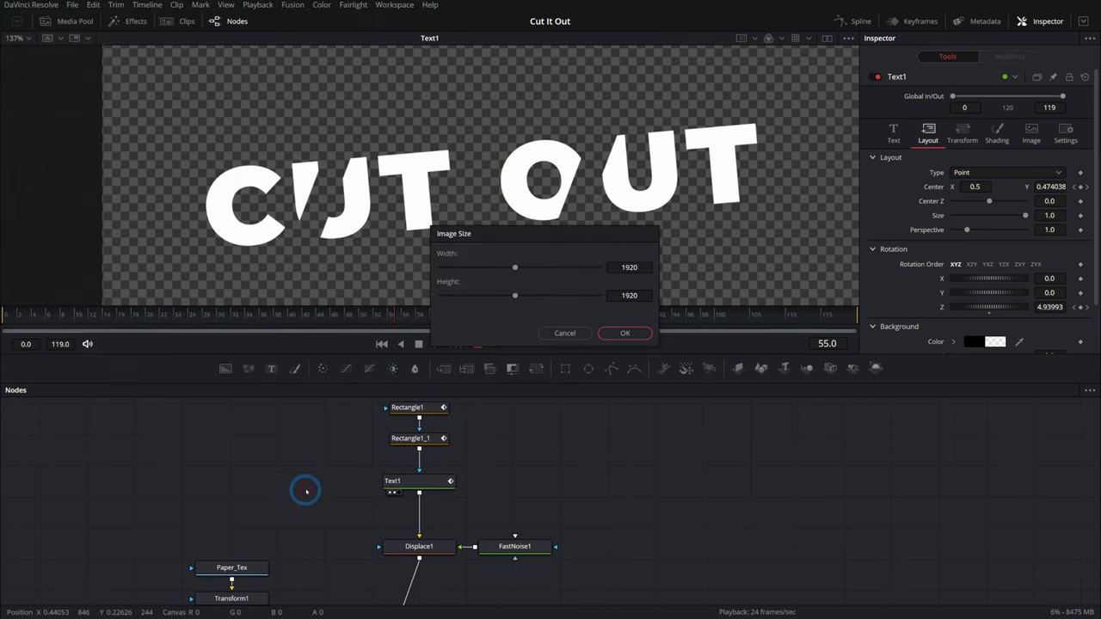
pyautogui.click(619, 332)
pyautogui.click(324, 459)
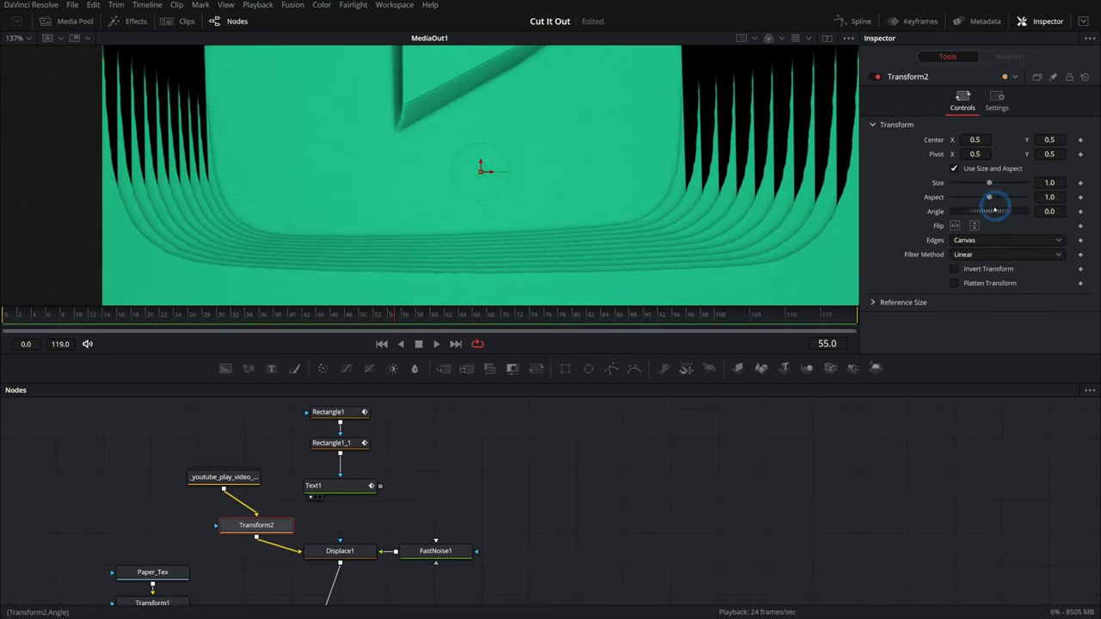
# - Scale the play icon's Transform2 to 0.41 and move its center to about X 0.586, Y 0.269
pyautogui.moveTo(989, 183); pyautogui.dragTo(967, 185)
pyautogui.moveTo(465, 216); pyautogui.dragTo(577, 215)
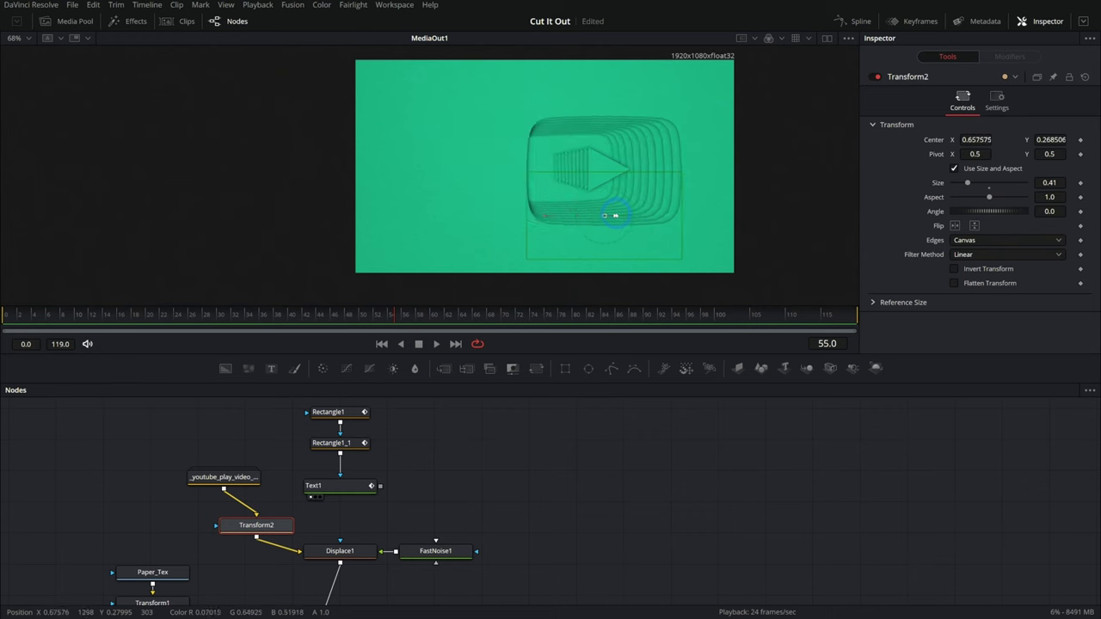
pyautogui.scroll(2, 599, 196)
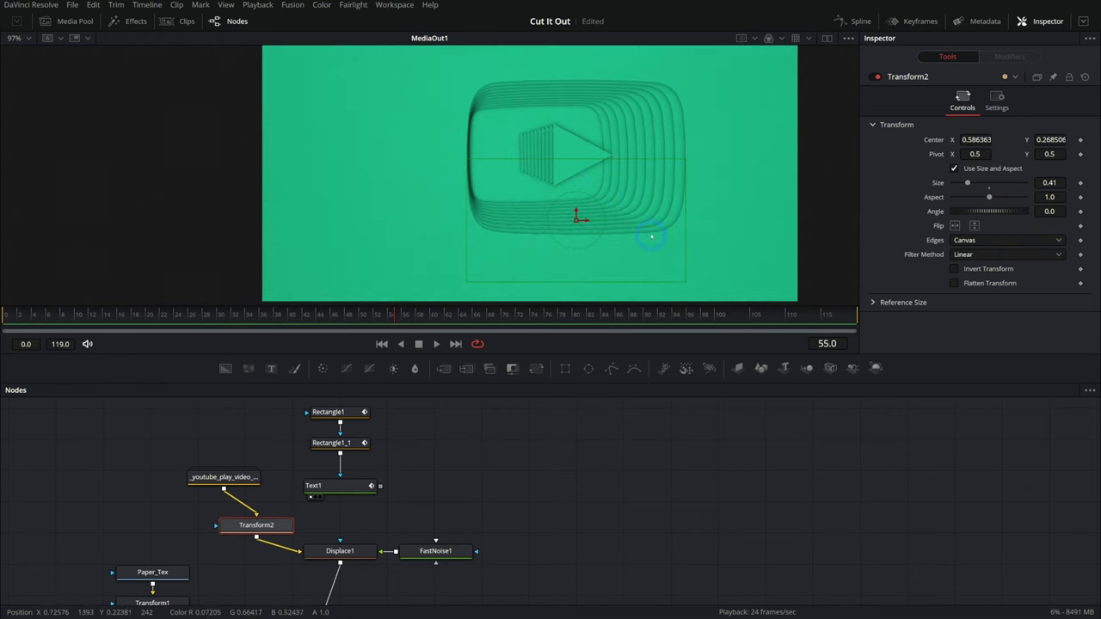
# - Reconnect Text1 to Displace1 in place of Transform2, and play the lettering animation
pyautogui.moveTo(557, 353); pyautogui.dragTo(552, 225)
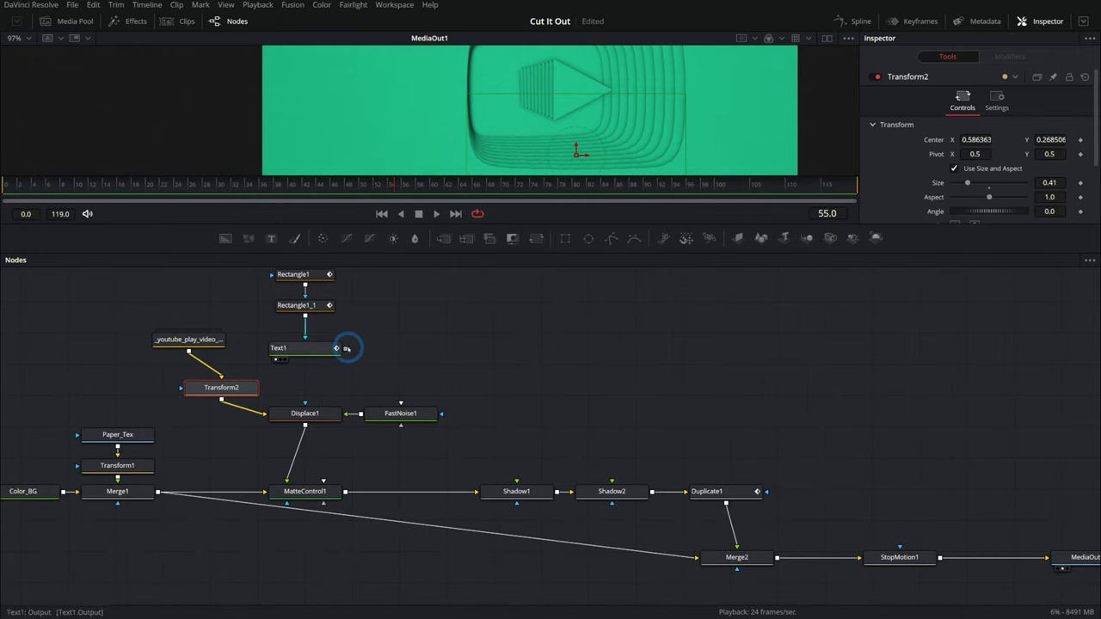
pyautogui.moveTo(347, 349); pyautogui.dragTo(323, 417)
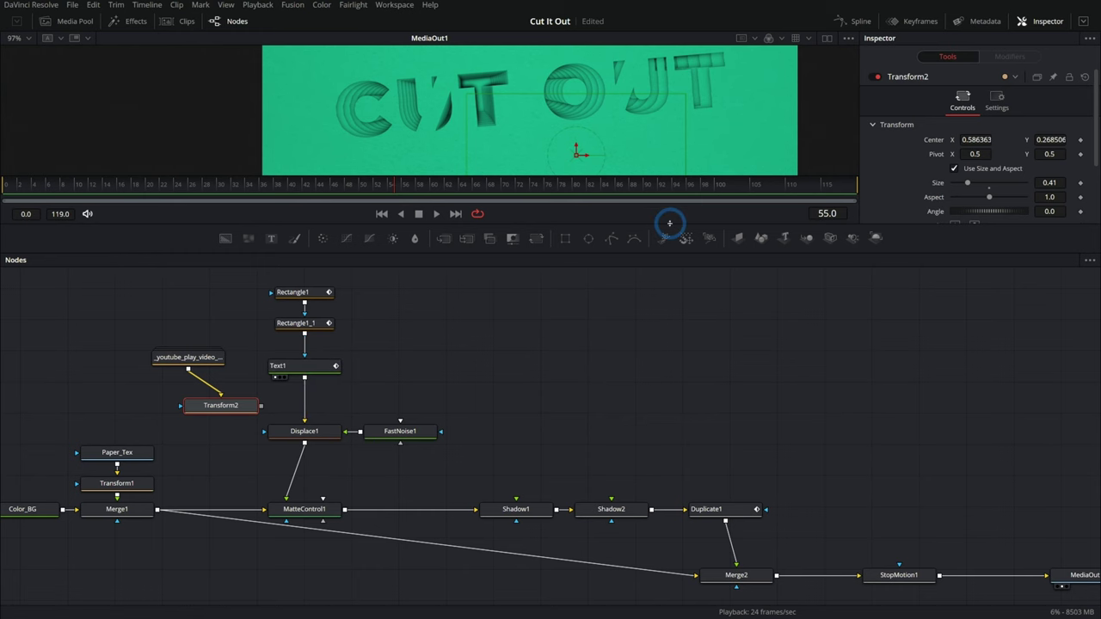
pyautogui.moveTo(669, 223); pyautogui.dragTo(661, 427)
pyautogui.click(436, 420)
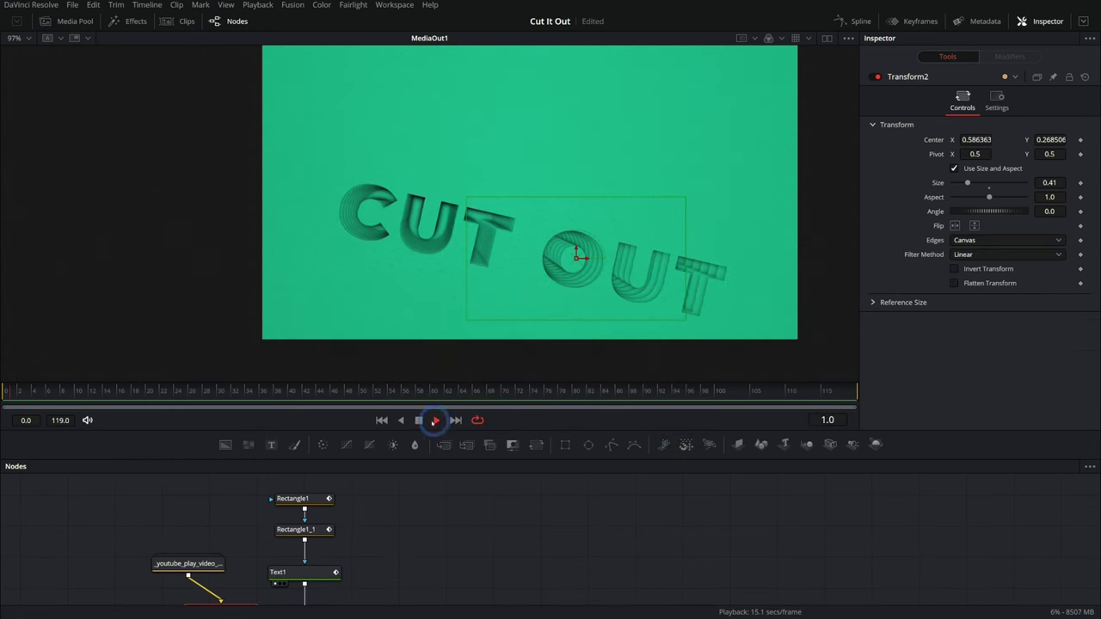